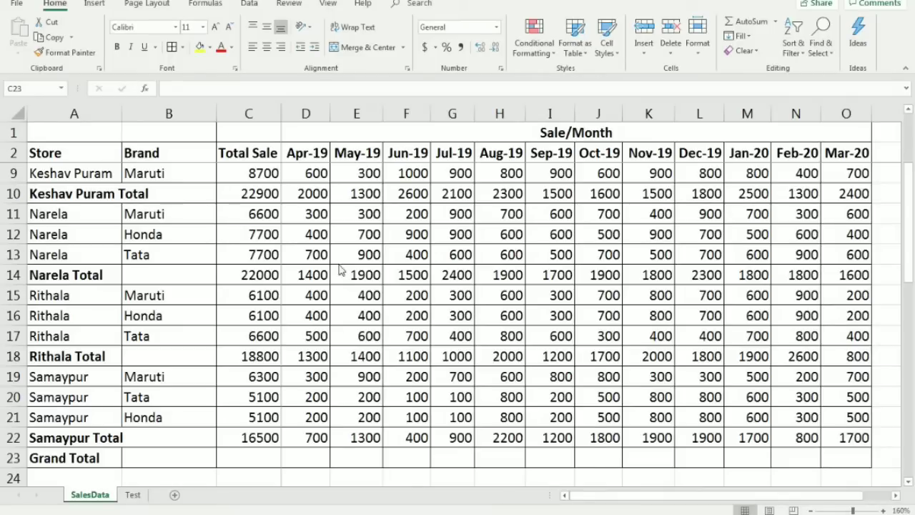
Examine the Kanaihya Nagar store rows with their brands and subtotal row, down to the empty Grand Total row.
scroll(258, 222, up, 2)
drag(61, 232, 315, 235)
drag(96, 182, 96, 213)
drag(150, 175, 155, 213)
drag(74, 236, 372, 237)
scroll(289, 264, down, 4)
scroll(289, 264, down, 1)
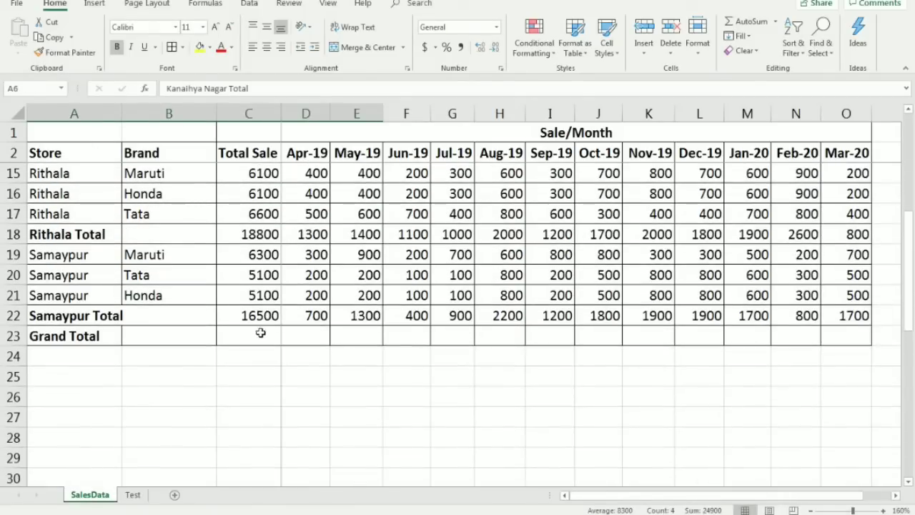
Begin a SUMIF formula in C23, the Grand Total of Total Sale, with the absolute criteria range $A$2:$A$22.
click(261, 333)
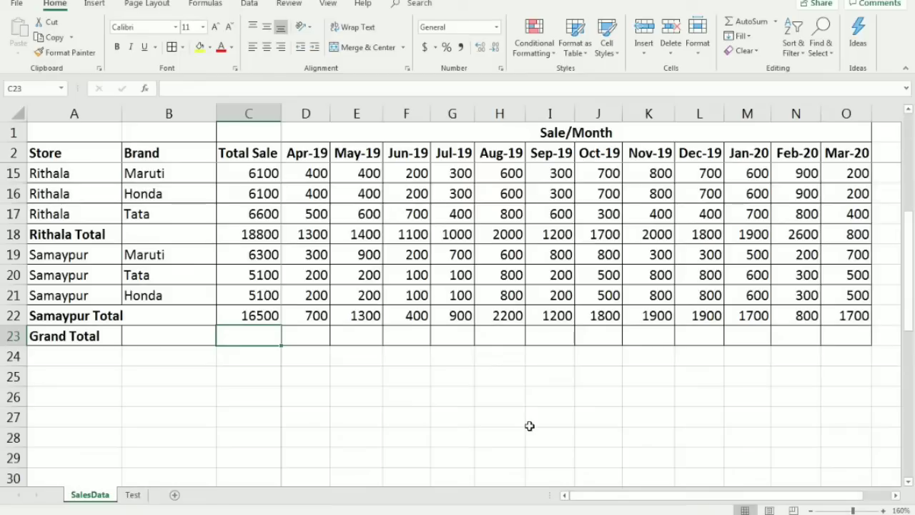
text(=sumif)
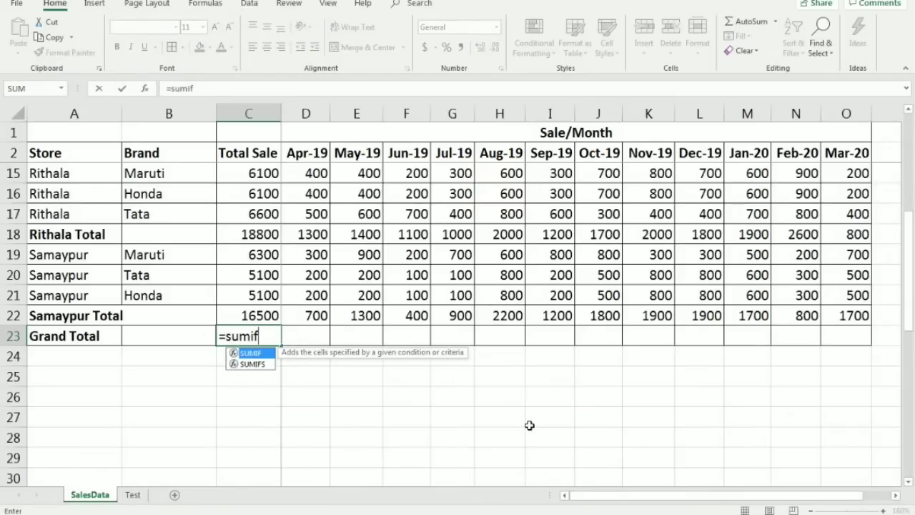
key(Tab)
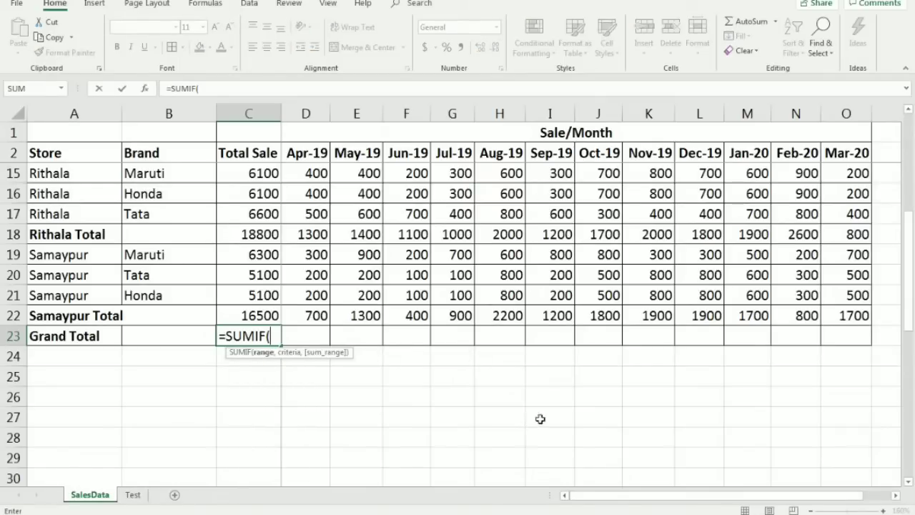
click(90, 314)
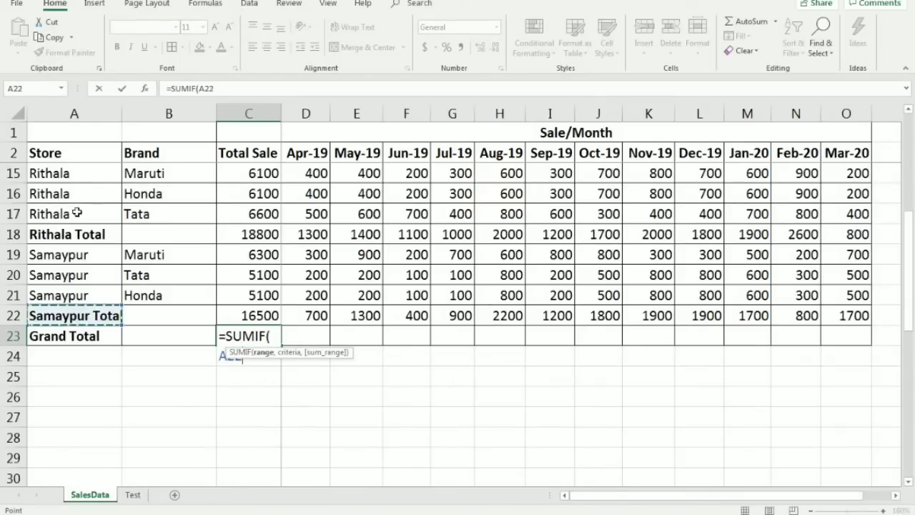
shift+click(68, 158)
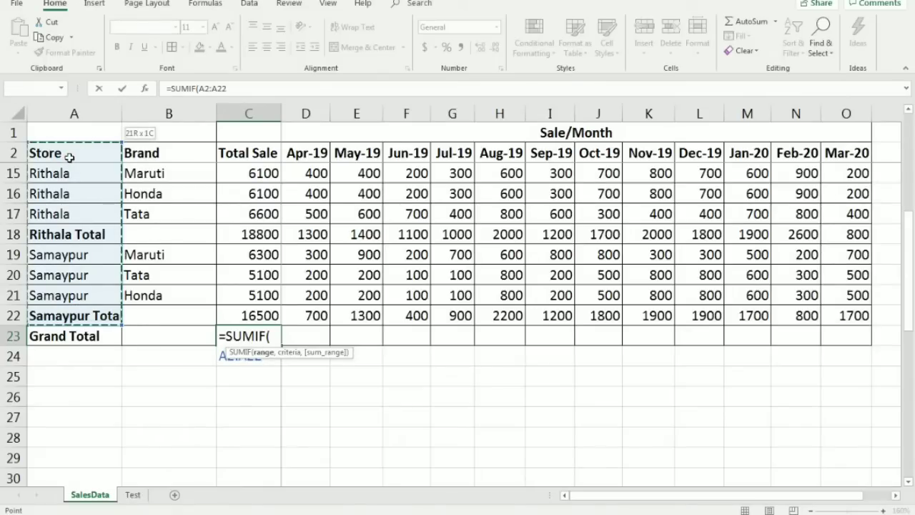
key(F4)
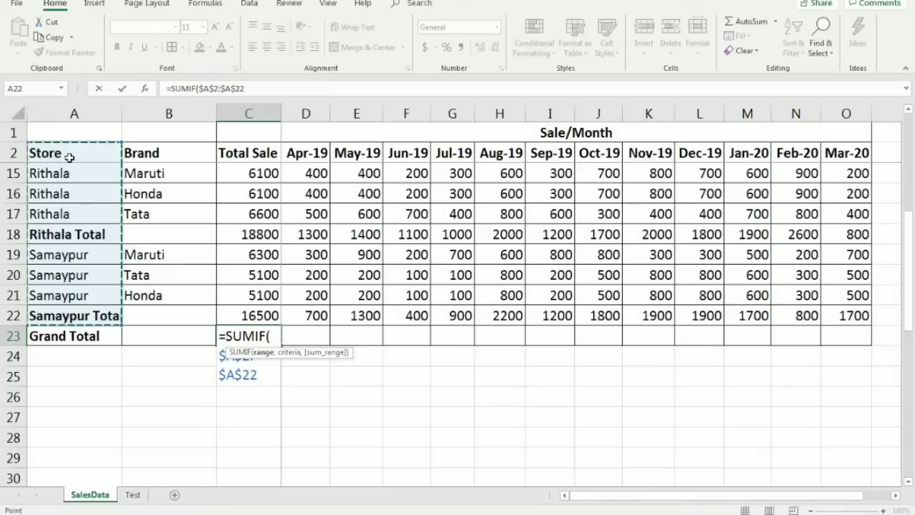
Complete the SUMIF formula in C23 with the criterion "*Total" and the sum range C2:C22.
text(,"*)
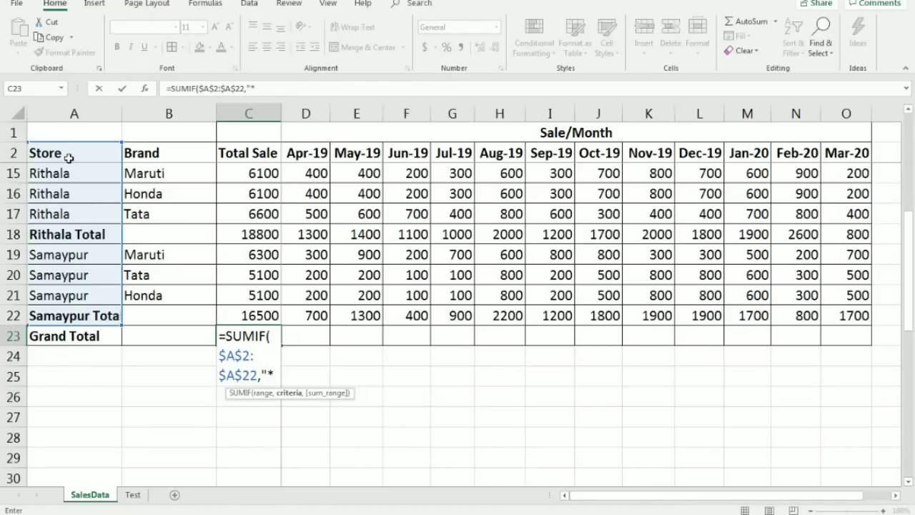
text(Total",)
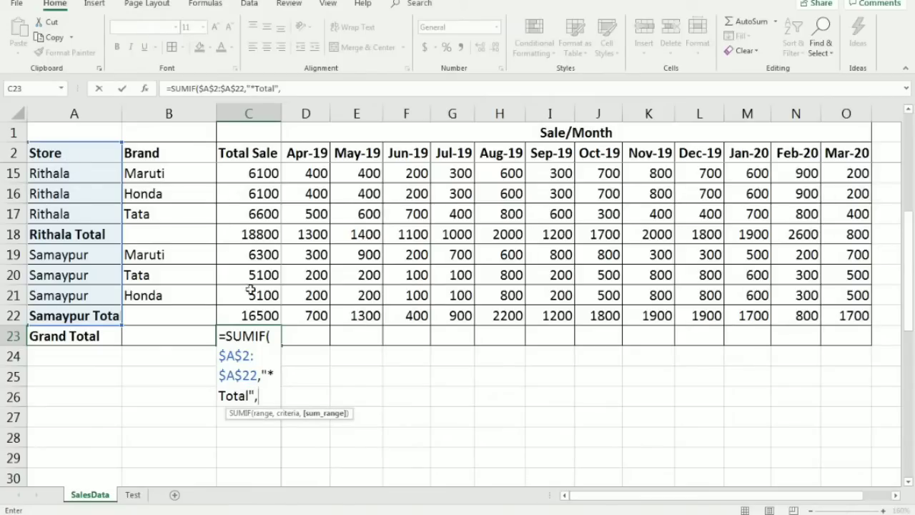
click(241, 316)
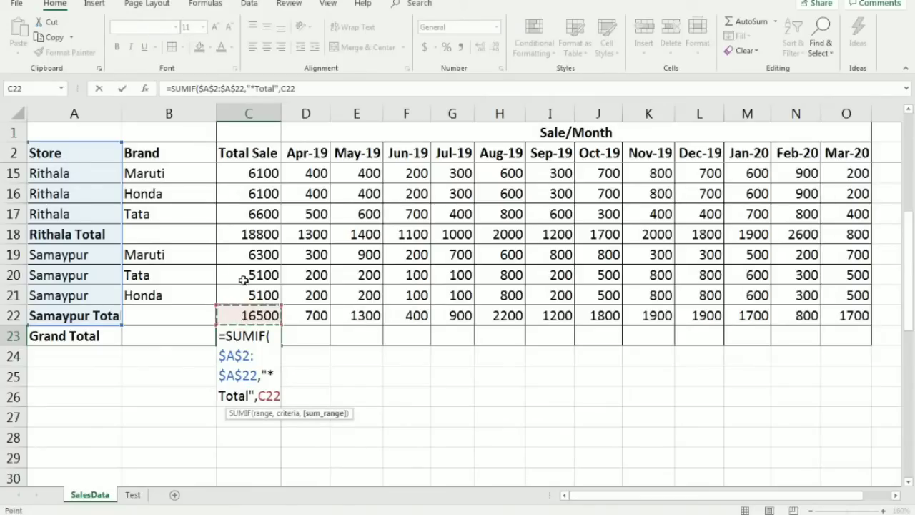
shift+click(228, 152)
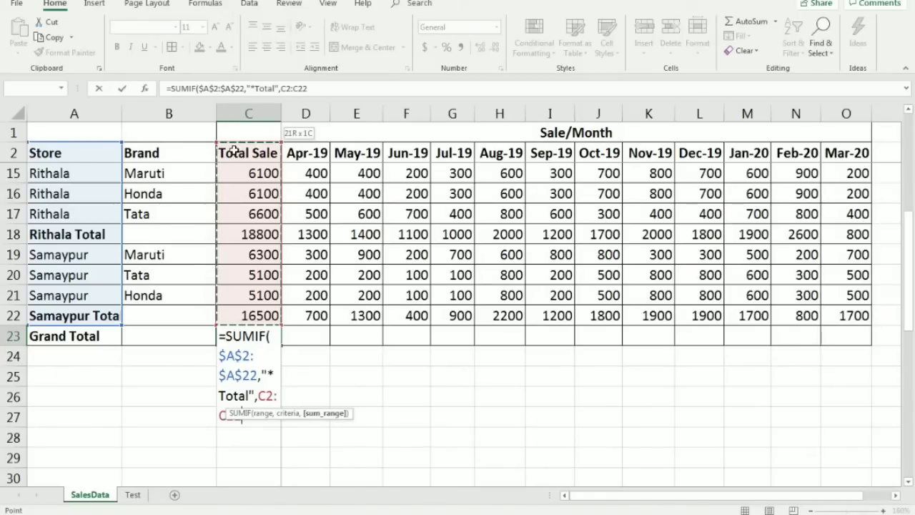
text())
key(Return)
key(Up)
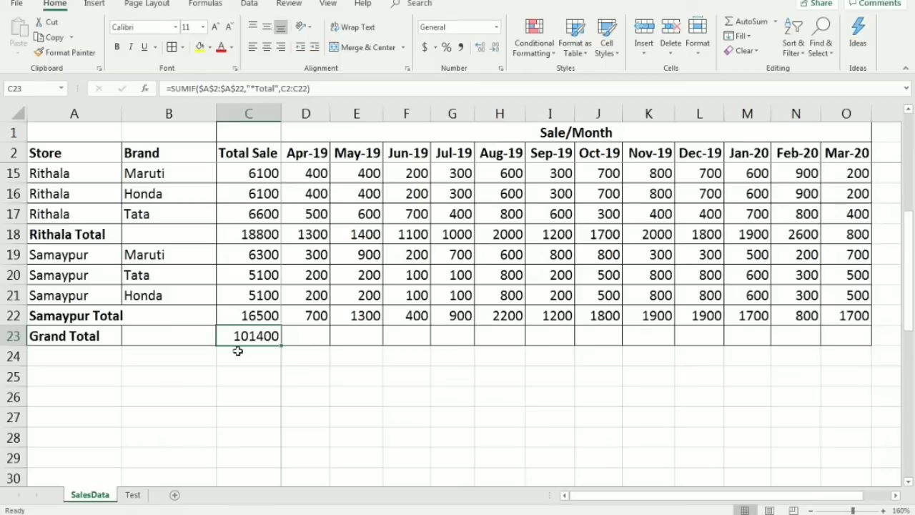
drag(846, 337, 266, 333)
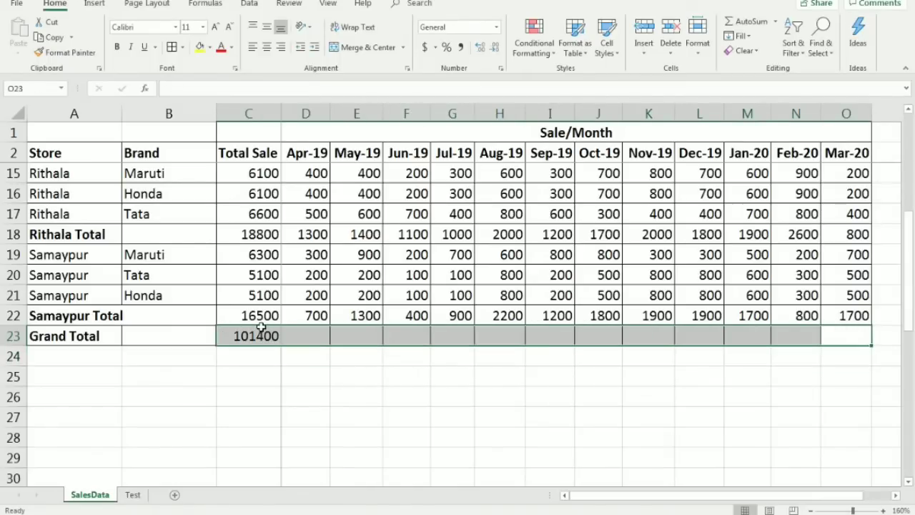
key(Tab)
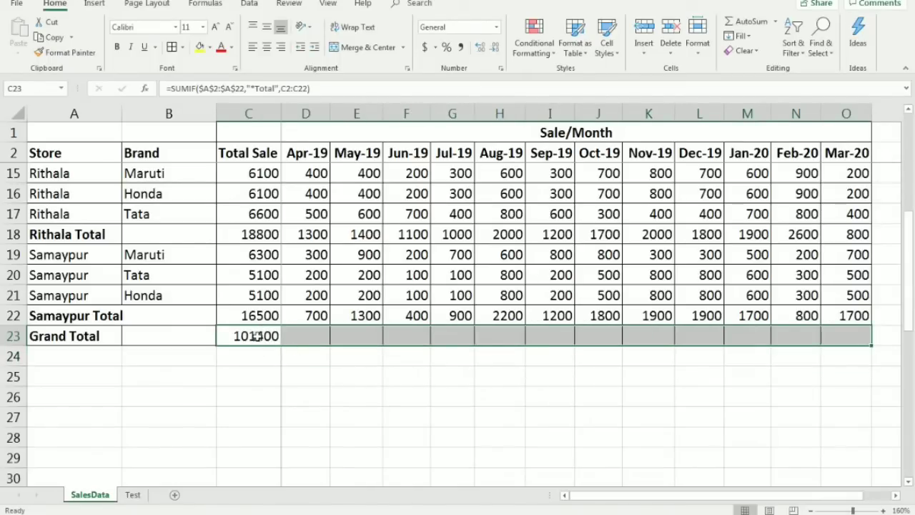
double_click(257, 336)
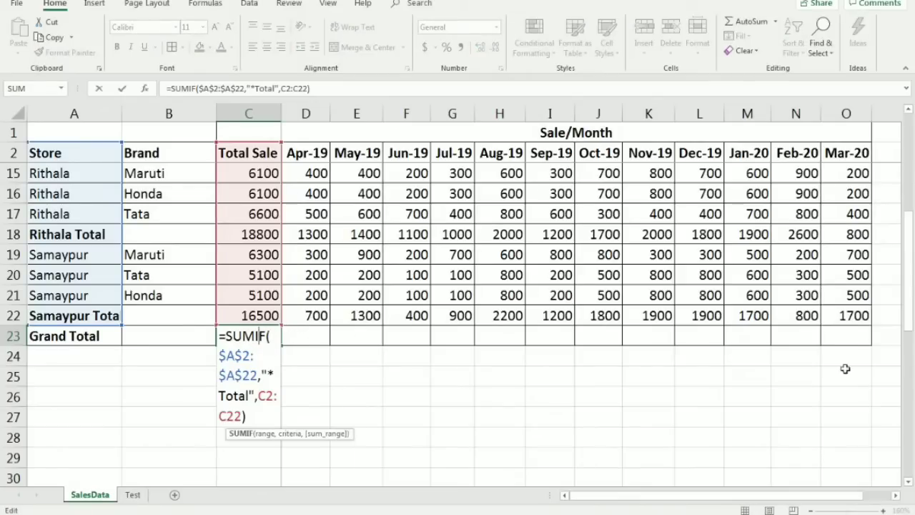
key(Escape)
Enter the SUMIF formula from C23 in all Grand Total cells C23:O23 at once.
mouse_move(838, 341)
mouse_down()
mouse_move(329, 360)
mouse_move(268, 348)
mouse_move(259, 336)
mouse_up()
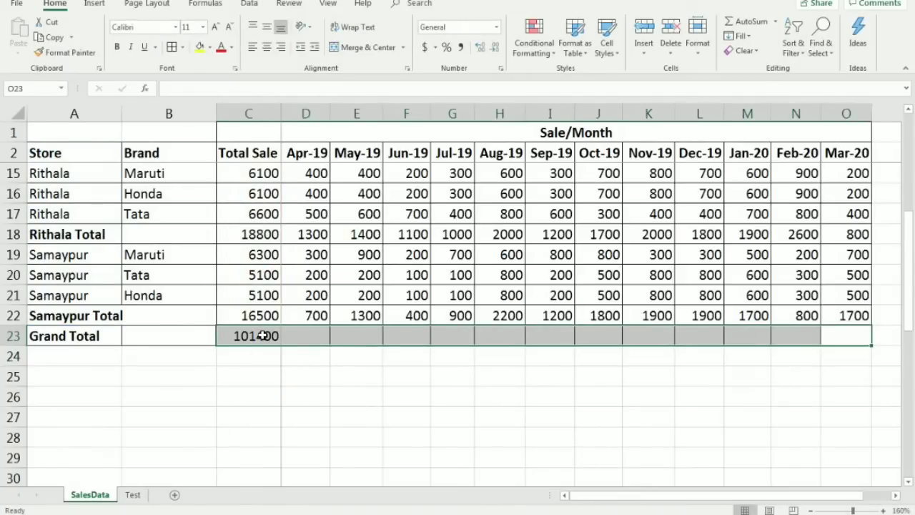
key(Tab)
double_click(264, 335)
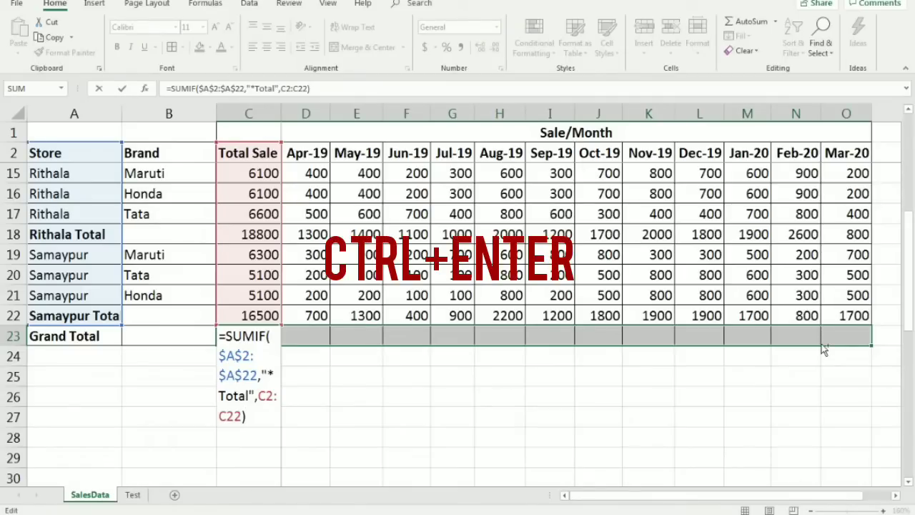
key(ctrl+Return)
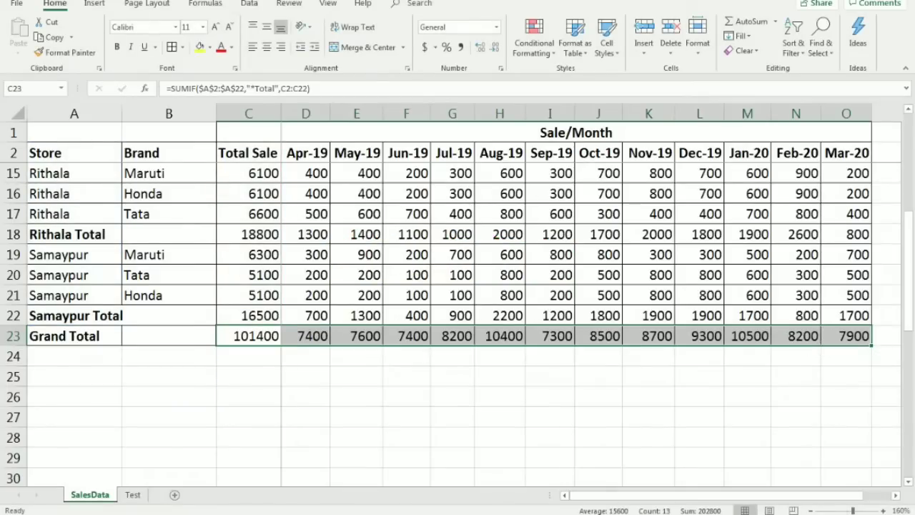
click(822, 348)
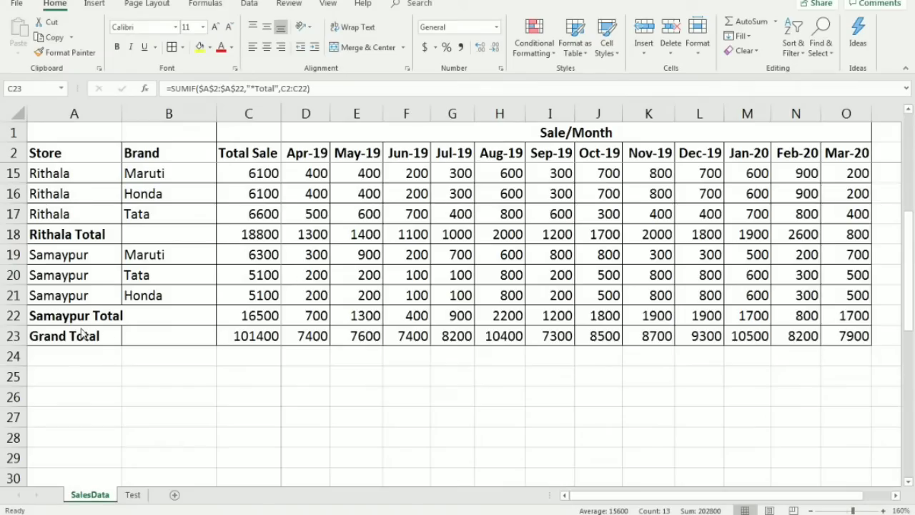
Give the Grand Total label in A23 a yellow fill and a blue theme font color.
click(85, 336)
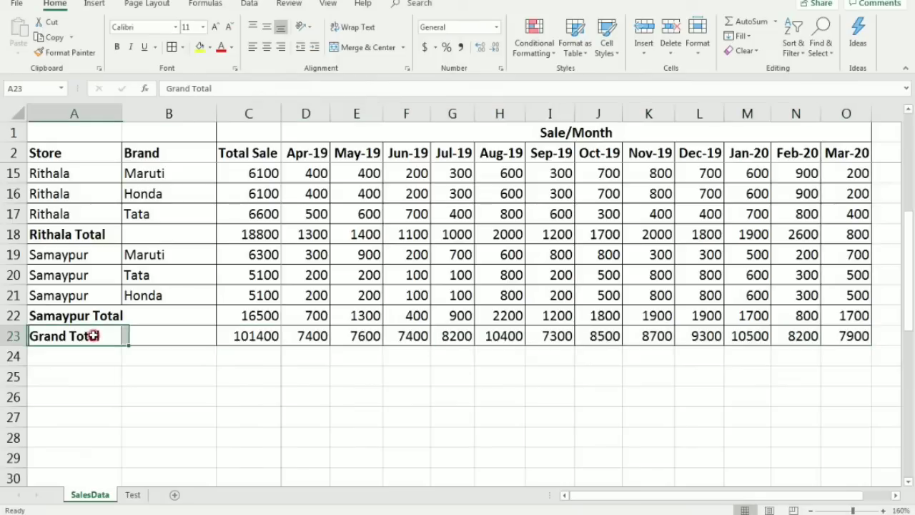
click(199, 47)
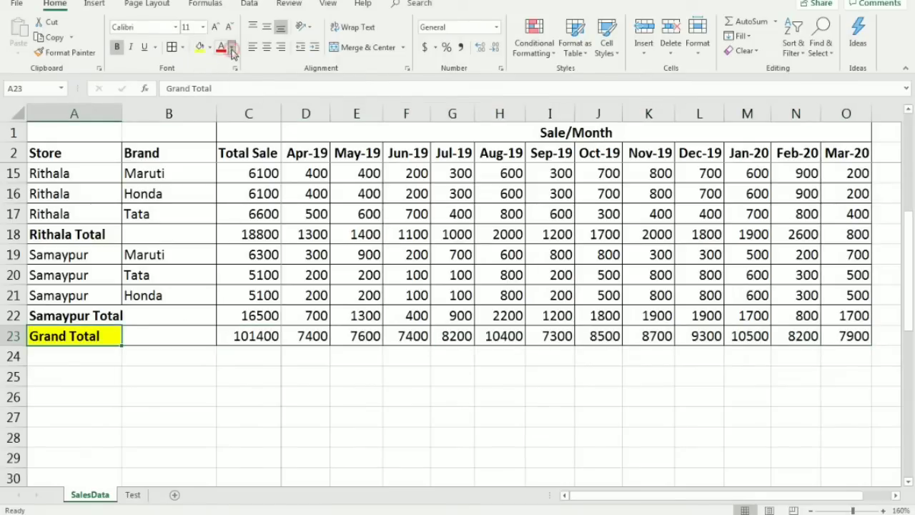
click(232, 47)
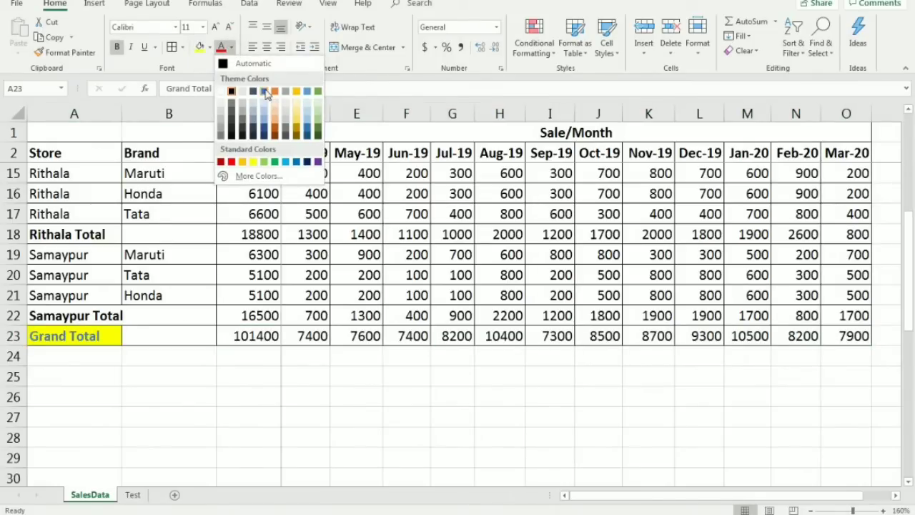
click(264, 92)
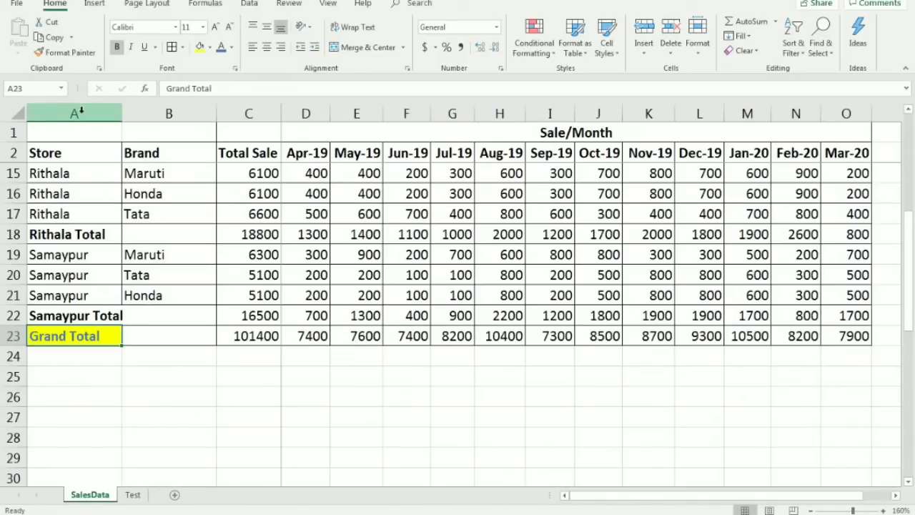
Fill only the formatting of A23 across the Grand Total row to column O.
right_click(120, 346)
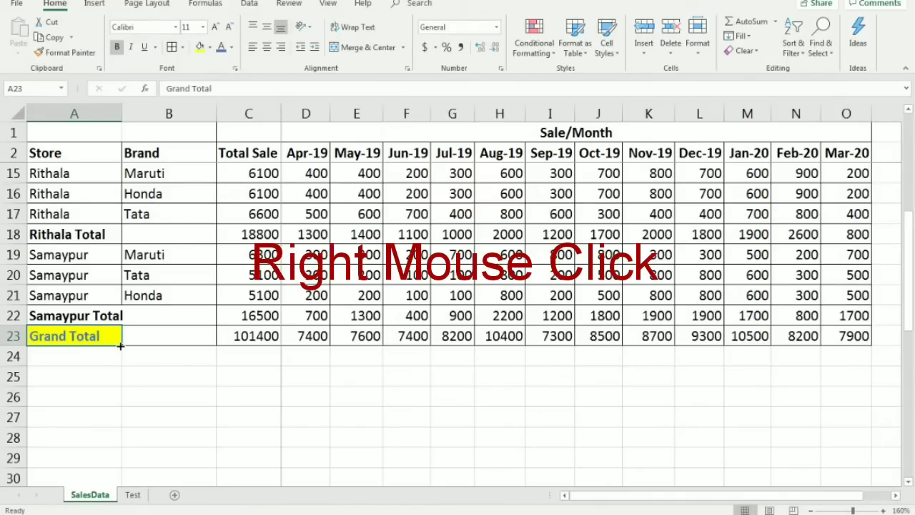
drag(120, 346, 855, 342)
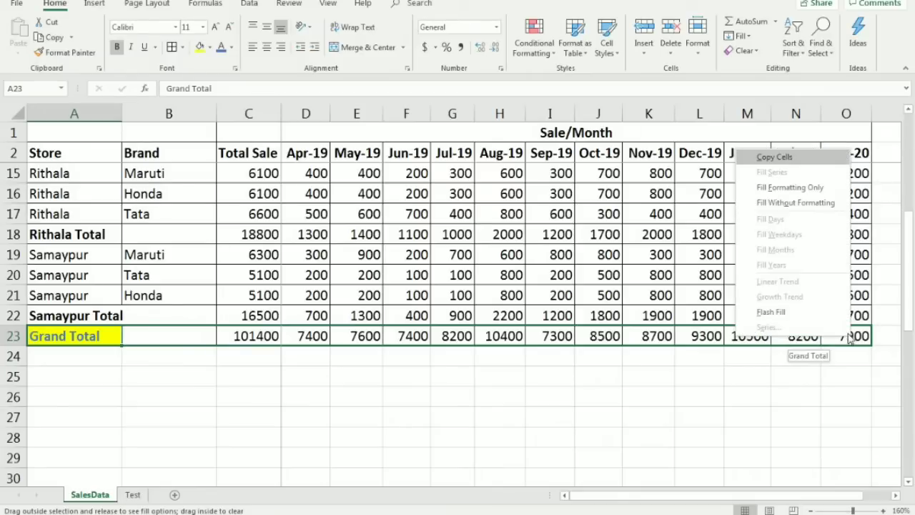
click(784, 190)
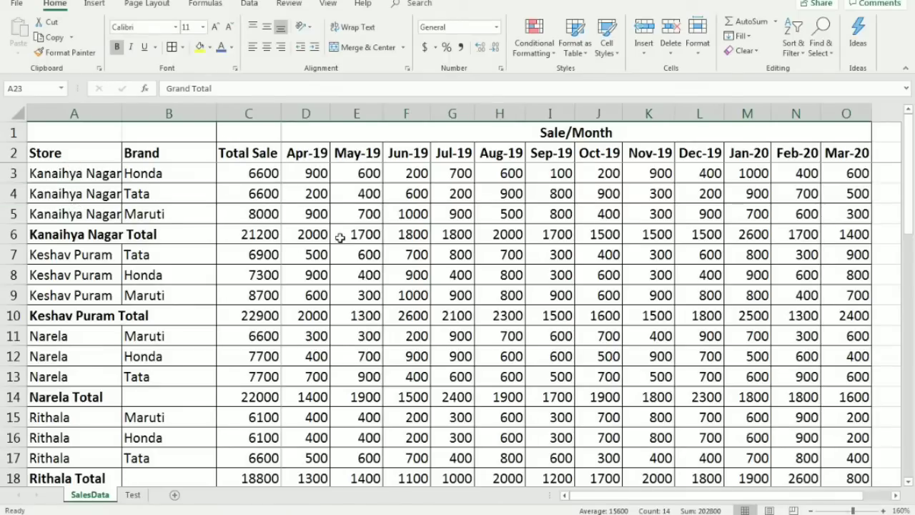
Turn on filters for the whole sales table A2:O23, with row 2 as its header row.
scroll(340, 238, down, 1)
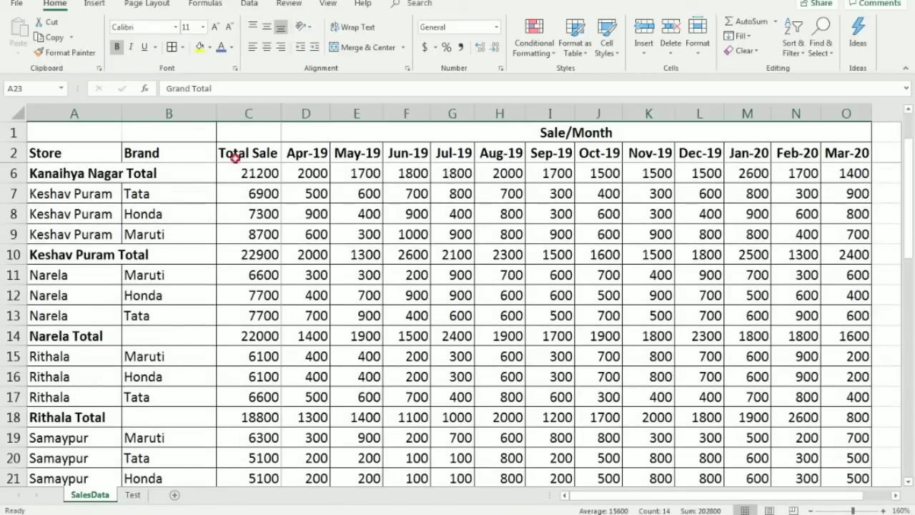
click(235, 159)
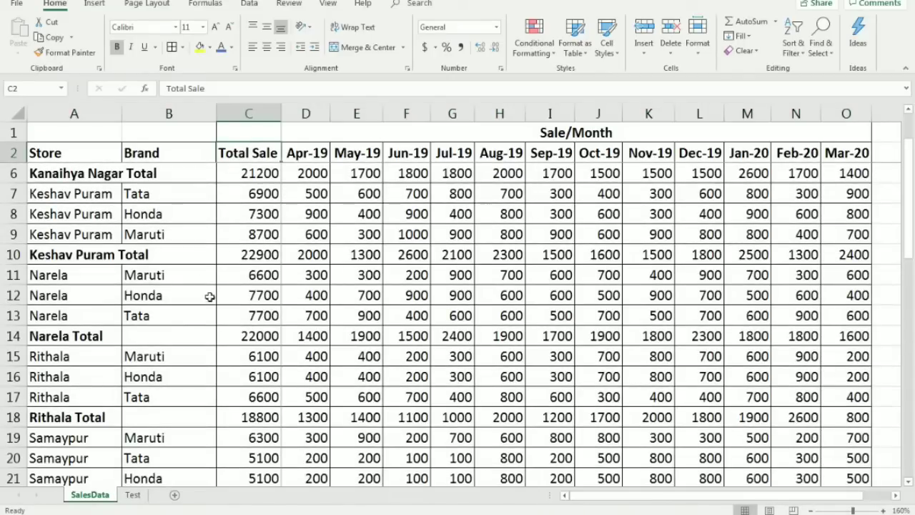
scroll(325, 235, down, 3)
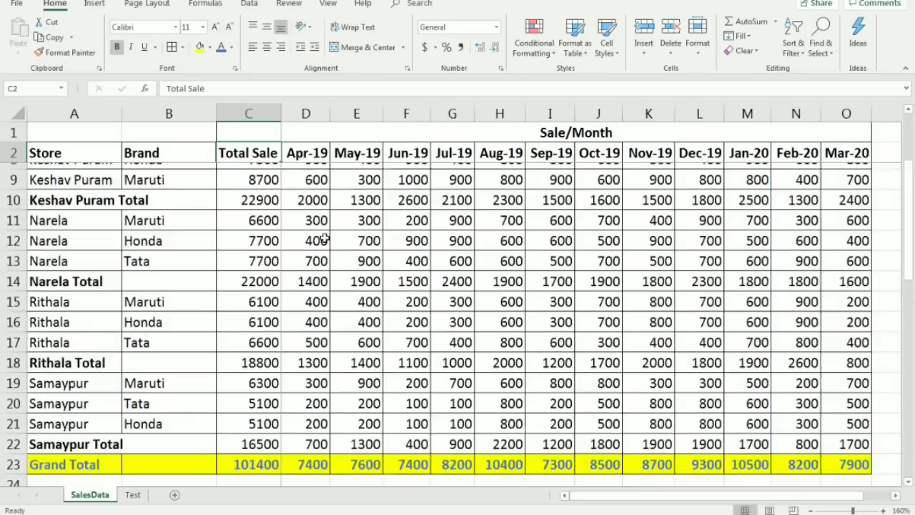
click(75, 155)
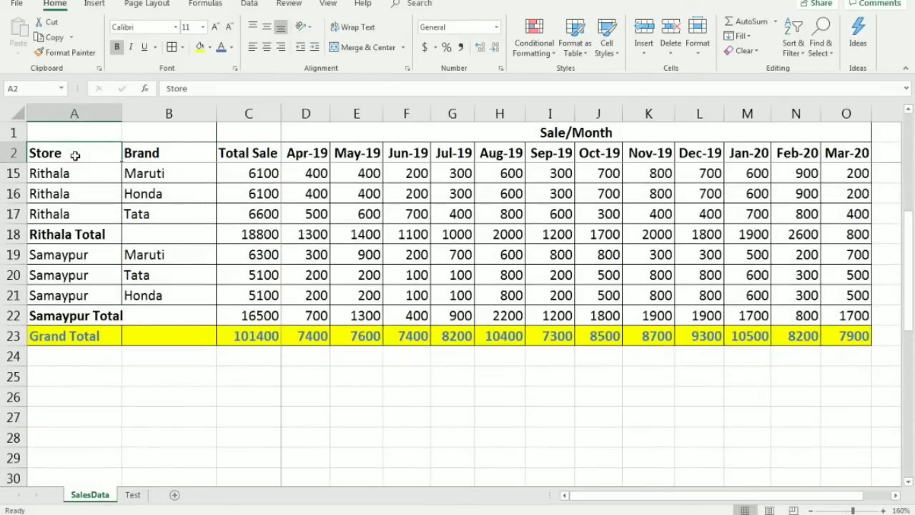
key(ctrl+shift+End)
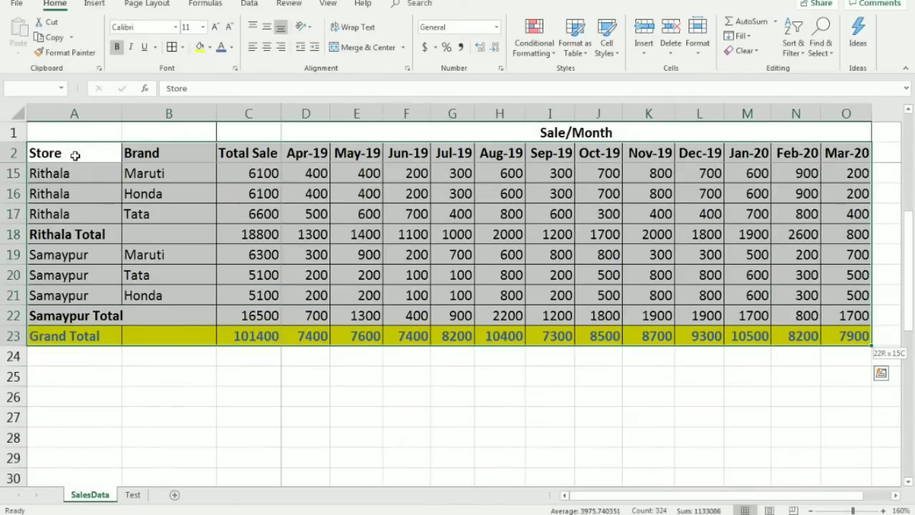
key(ctrl+shift+l)
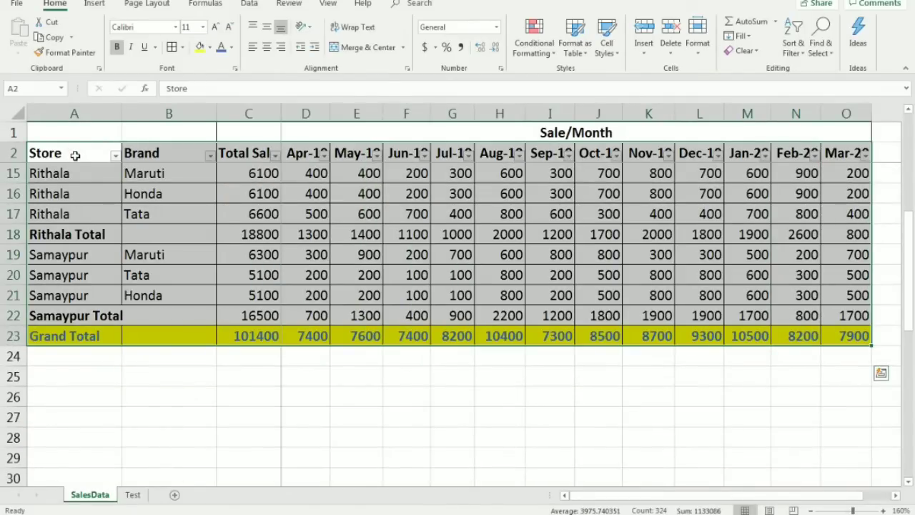
Filter the Store column with a text filter for entries that contain Total.
key(ctrl+Home)
click(75, 155)
key(alt+Down)
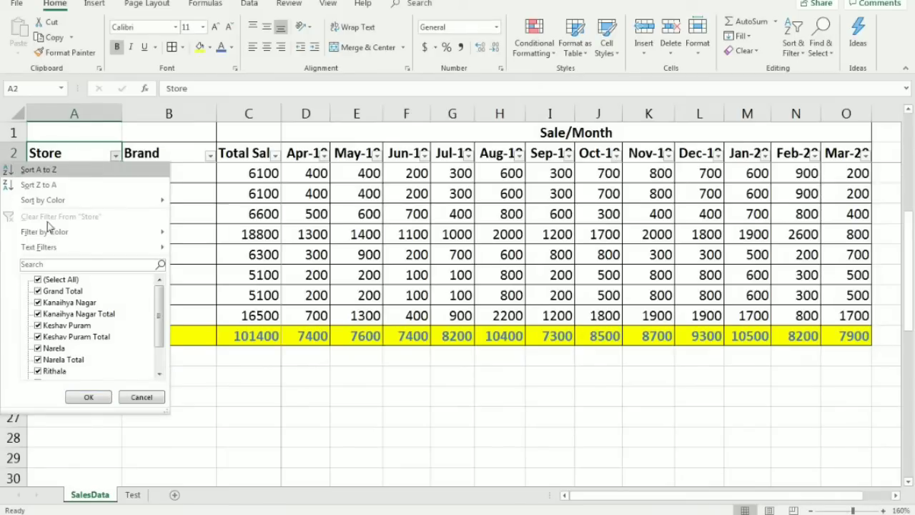
mouse_move(61, 246)
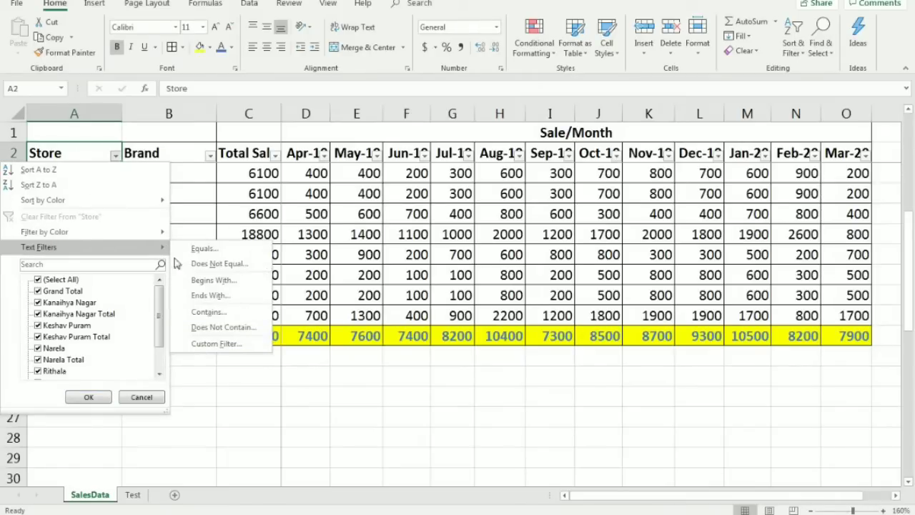
click(218, 315)
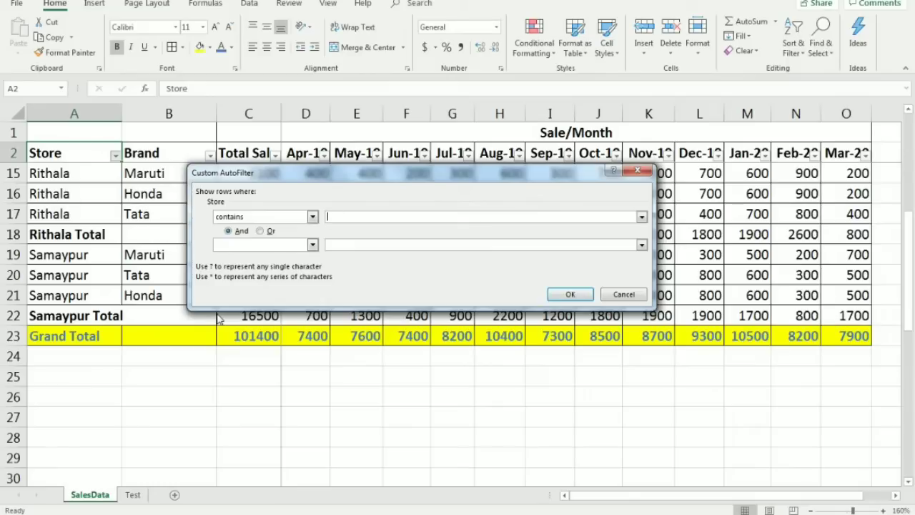
key(Return)
Delete the entire sheet rows of all filtered store totals and the Grand Total.
key(Right)
key(Right)
key(Right)
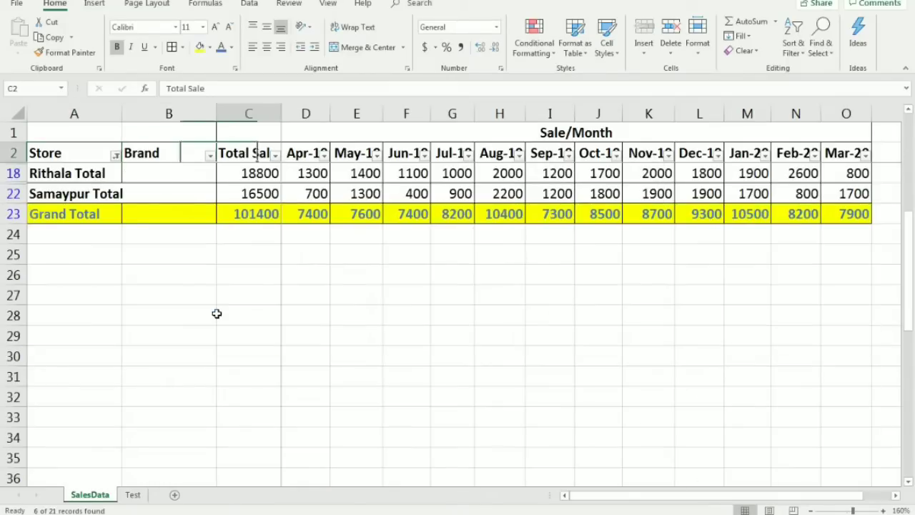
key(Right)
key(Down)
key(Left)
key(Left)
key(Left)
key(Left)
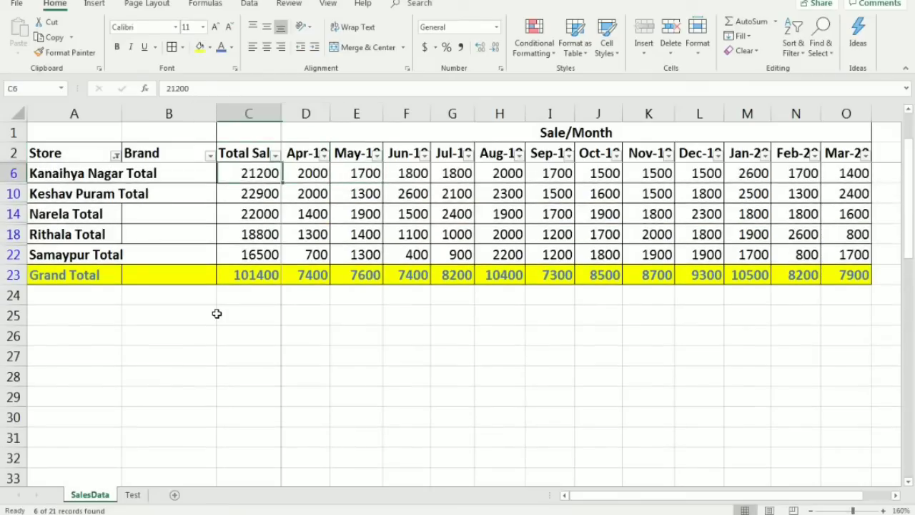
key(ctrl+shift+Down)
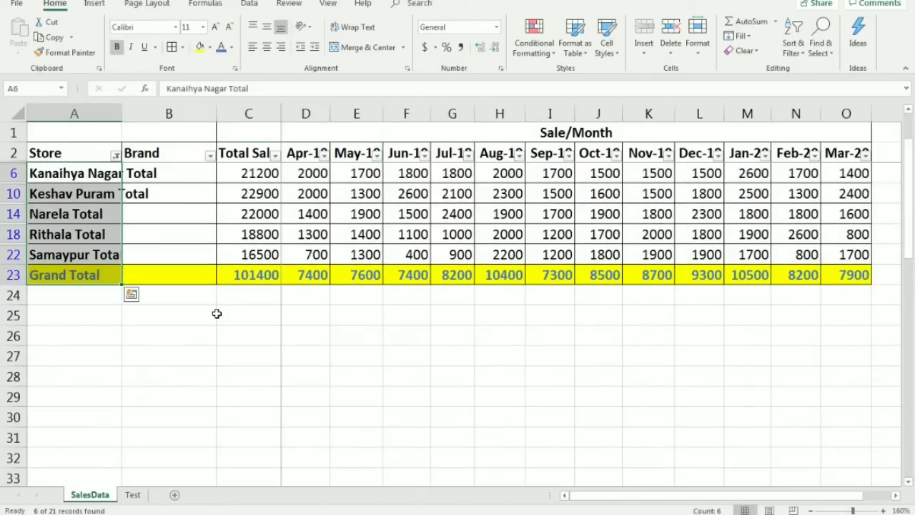
right_click(169, 342)
key(Escape)
drag(54, 173, 75, 272)
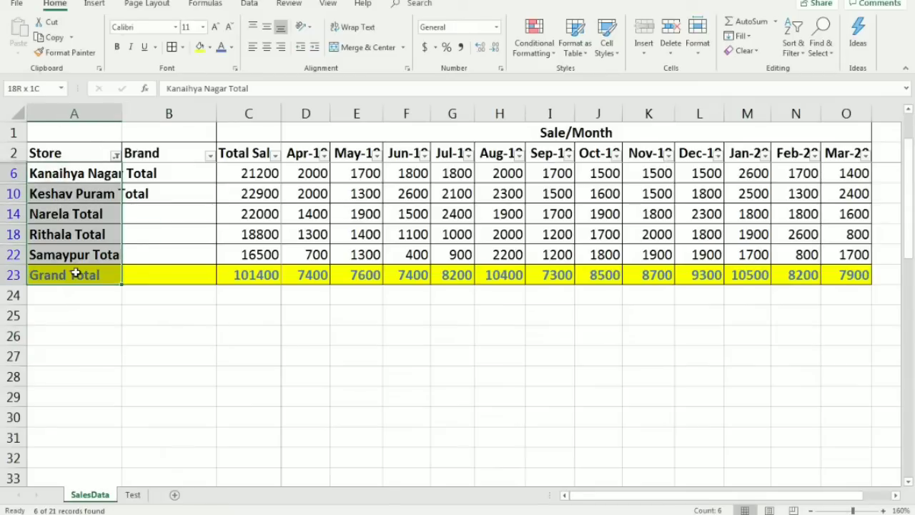
right_click(79, 278)
click(117, 334)
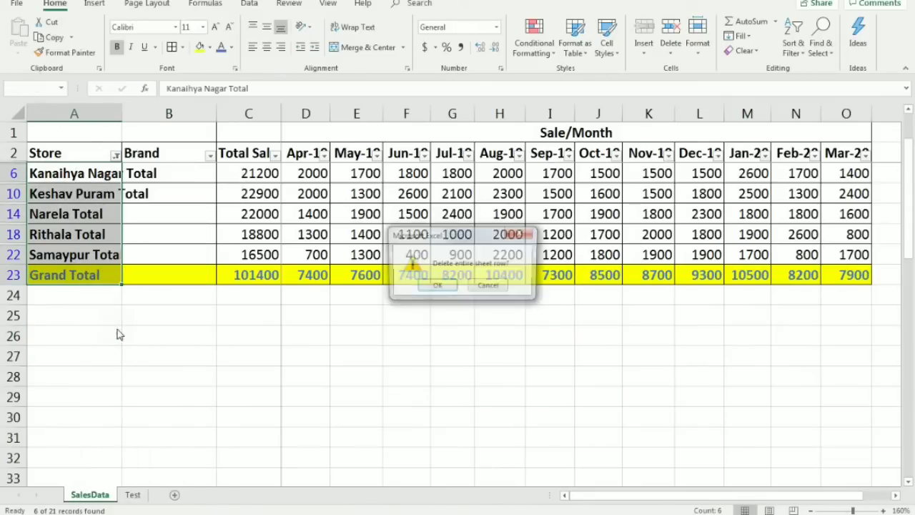
click(436, 286)
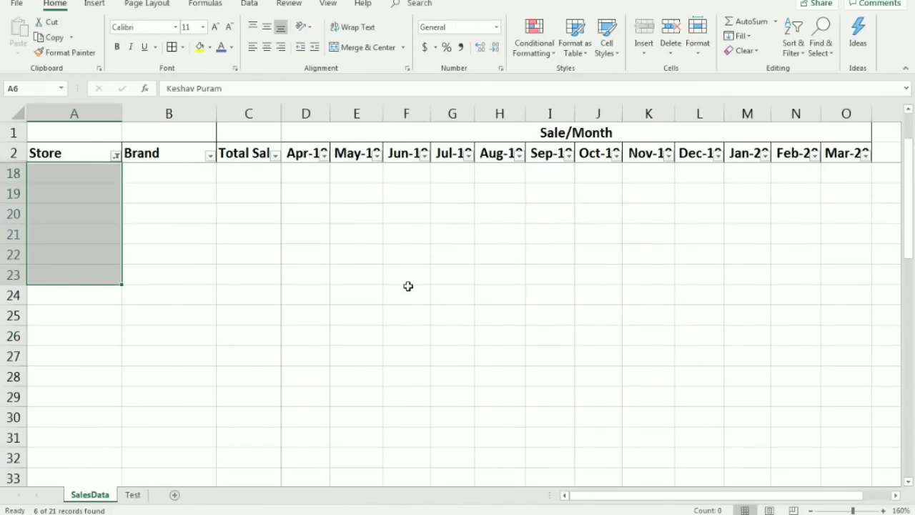
Clear the filter from the Store column.
click(115, 163)
click(114, 165)
click(115, 155)
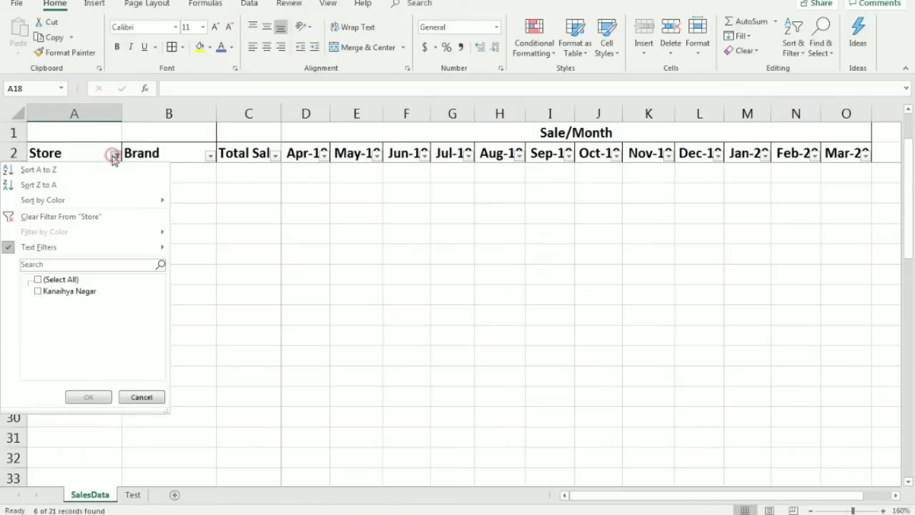
click(54, 216)
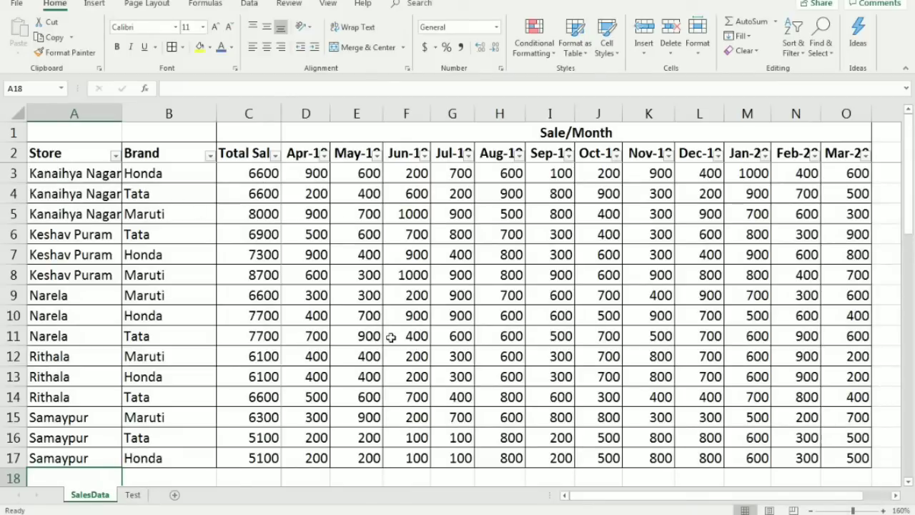
Clear the contents of the whole Total Sale column C.
click(256, 154)
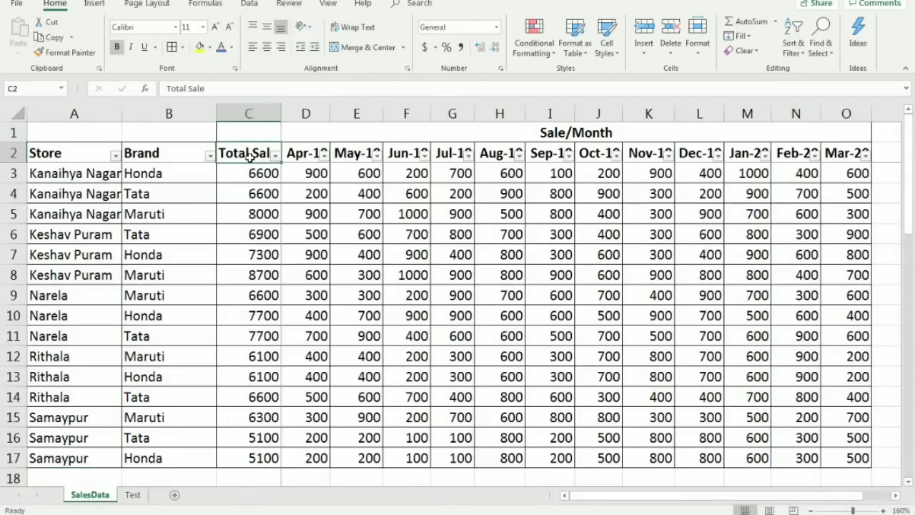
click(256, 114)
key(Delete)
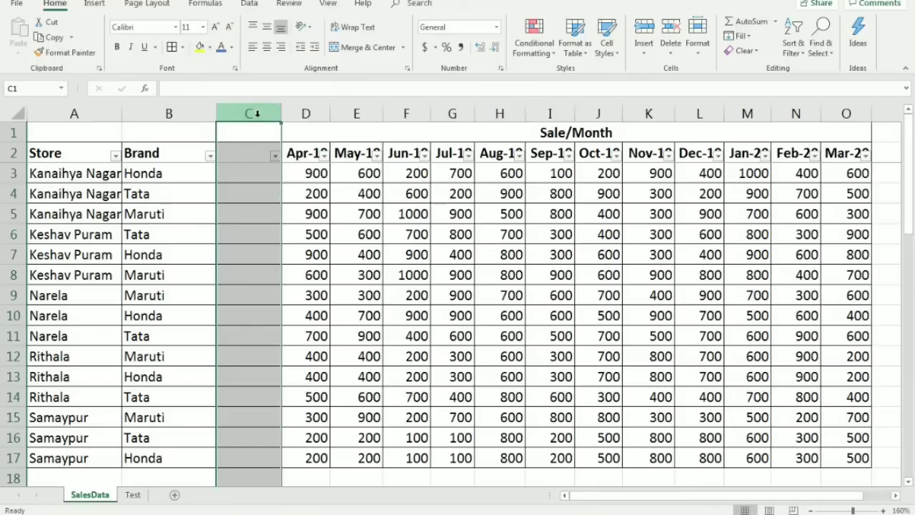
Insert a column before the April column and enter the headers Month in C2 and Sale in D2.
click(292, 113)
right_click(293, 119)
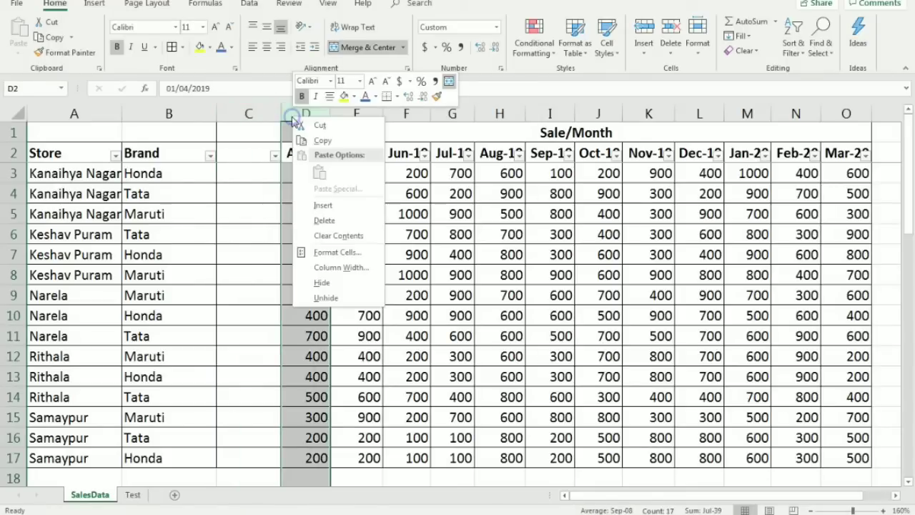
click(321, 204)
click(254, 159)
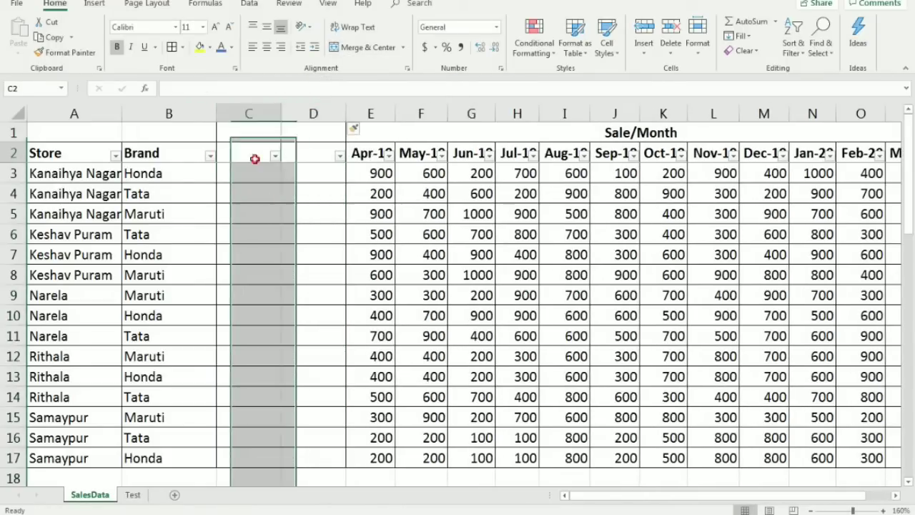
text(Month)
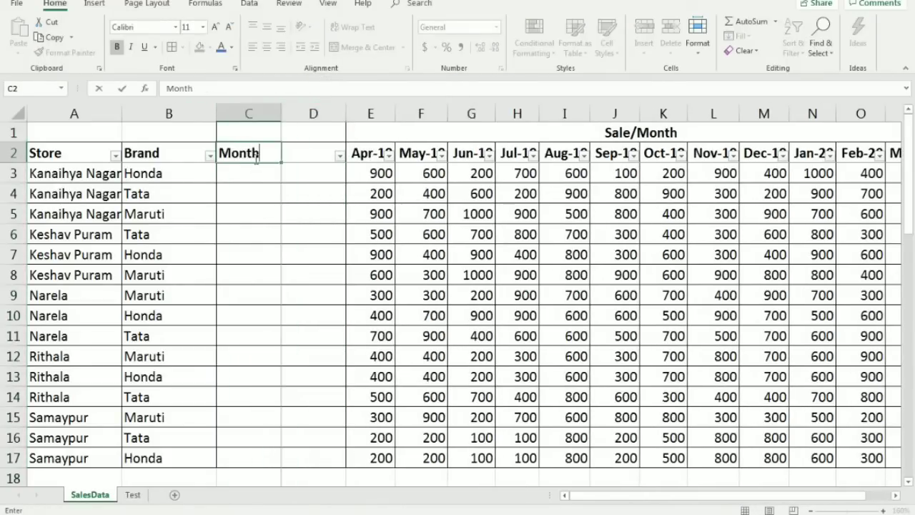
key(Tab)
text(Sale)
key(Return)
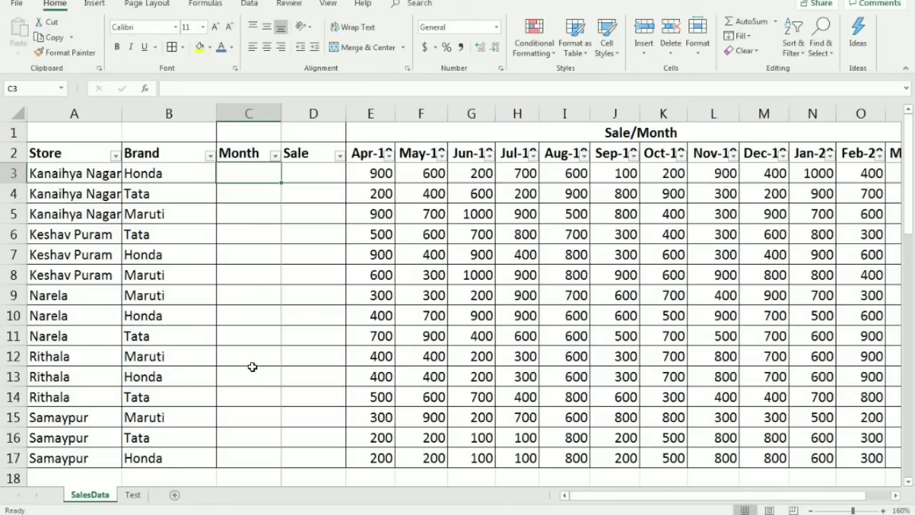
Insert two empty columns before the Store column.
click(97, 115)
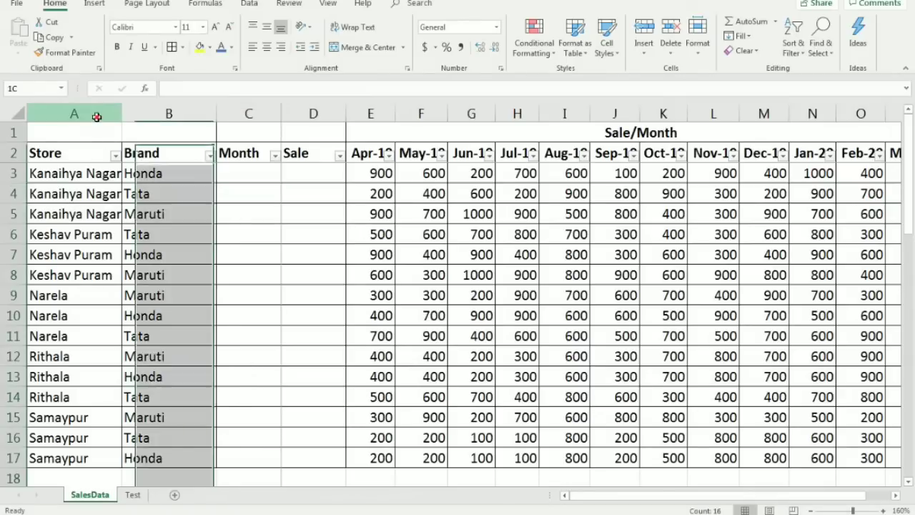
right_click(97, 116)
click(136, 206)
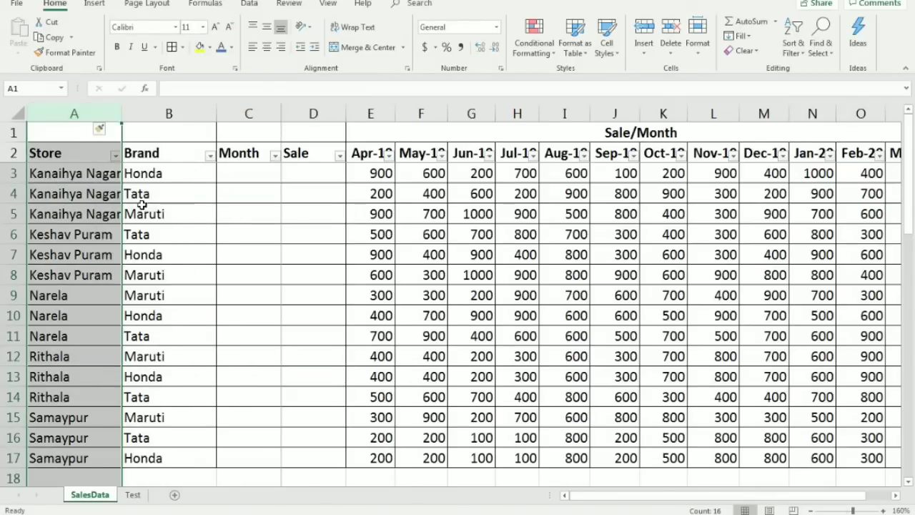
right_click(75, 117)
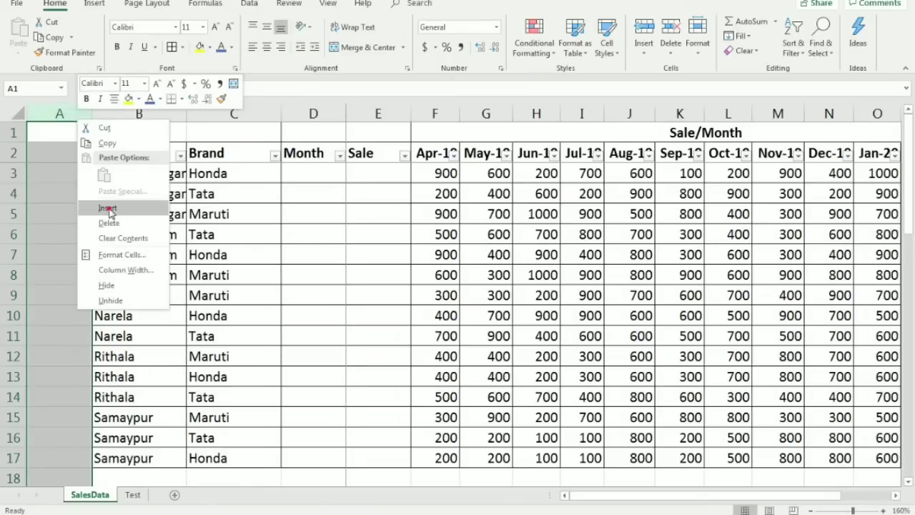
click(108, 203)
Enter the headers Row in A2 and Col in B2.
click(84, 160)
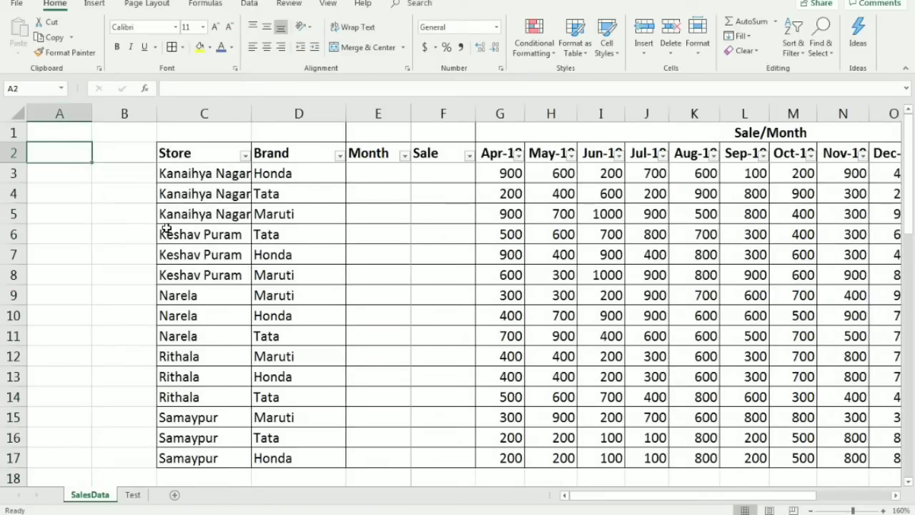
text(Row)
key(Tab)
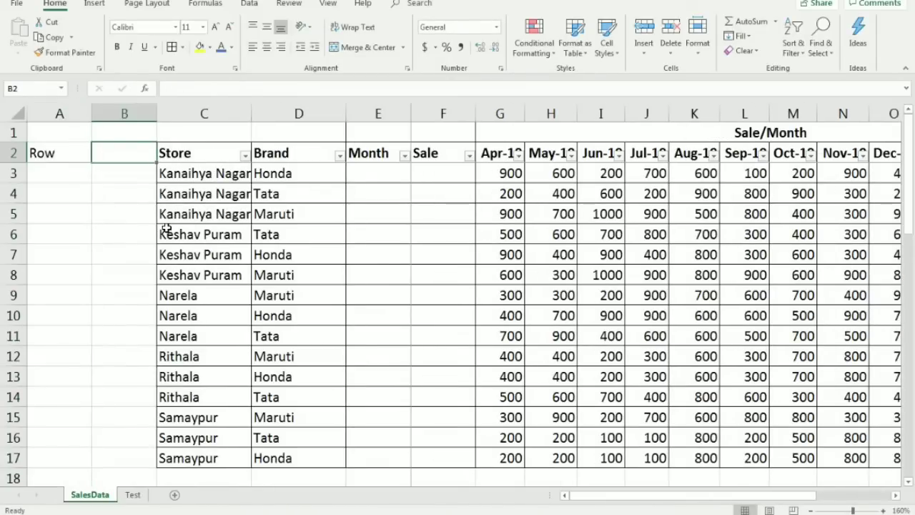
text(Col)
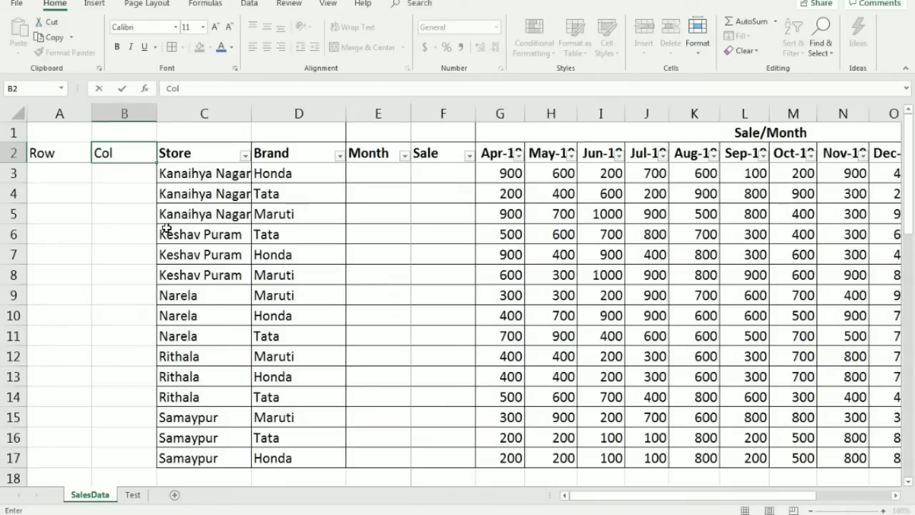
key(Return)
drag(192, 173, 229, 440)
drag(512, 176, 515, 359)
drag(504, 147, 851, 156)
Enter 1 in B3 and copy it down the Col column to B17.
click(122, 172)
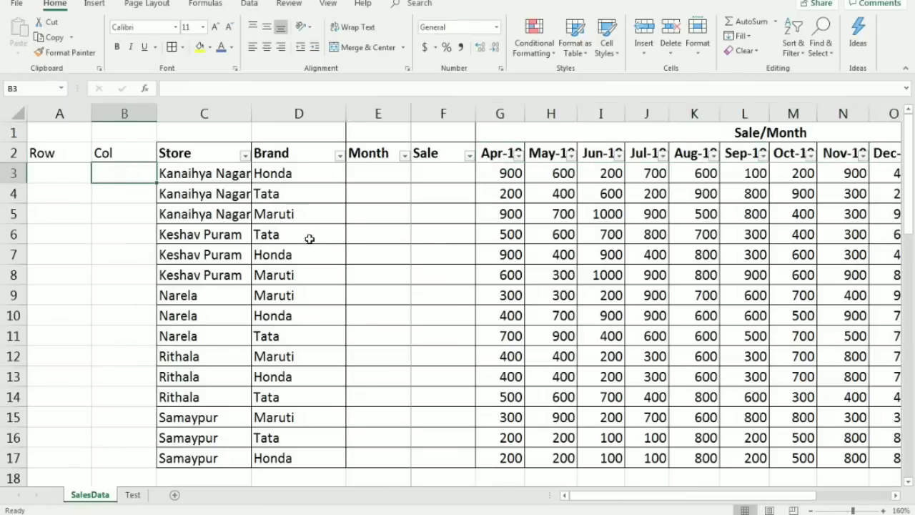
text(1)
key(Return)
key(Up)
key(ctrl+c)
key(Right)
key(ctrl+Down)
key(Left)
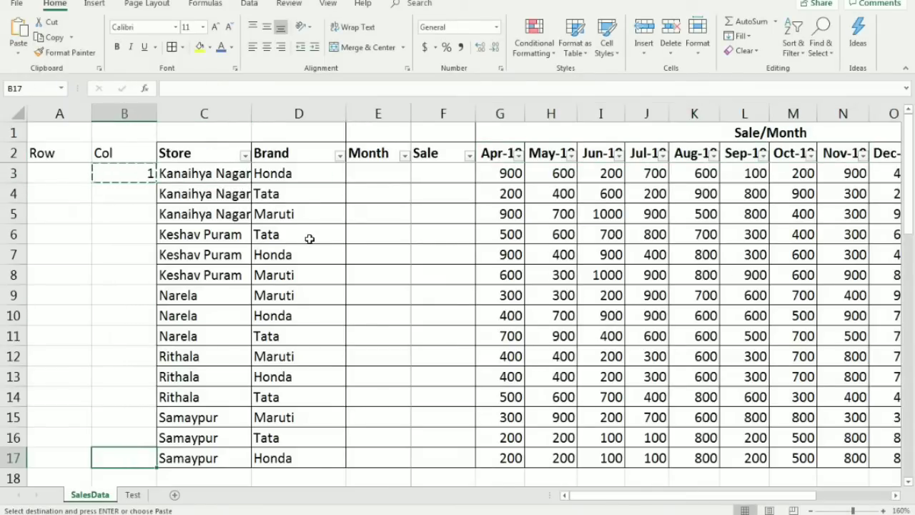
key(ctrl+shift+Up)
key(Return)
Enter the formula =ROW() in A3 under the Row header.
key(ctrl+Up)
key(Down)
key(Left)
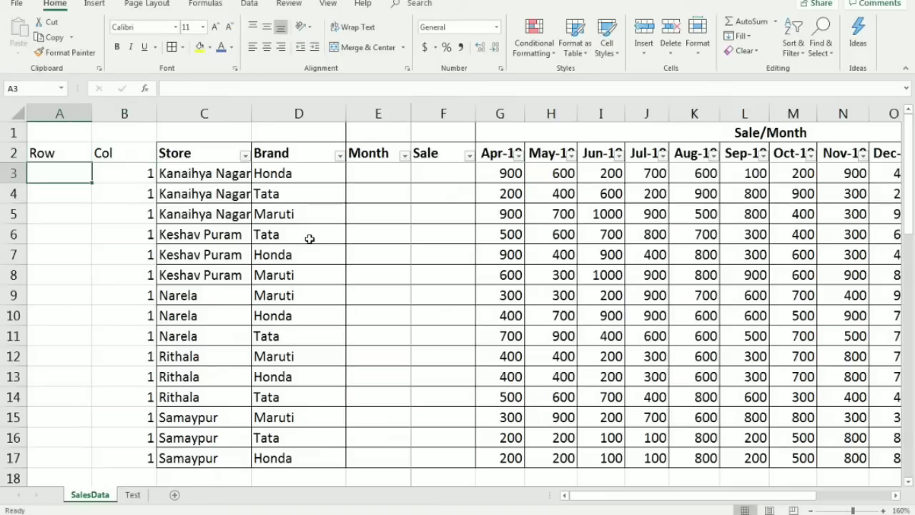
text(=row)
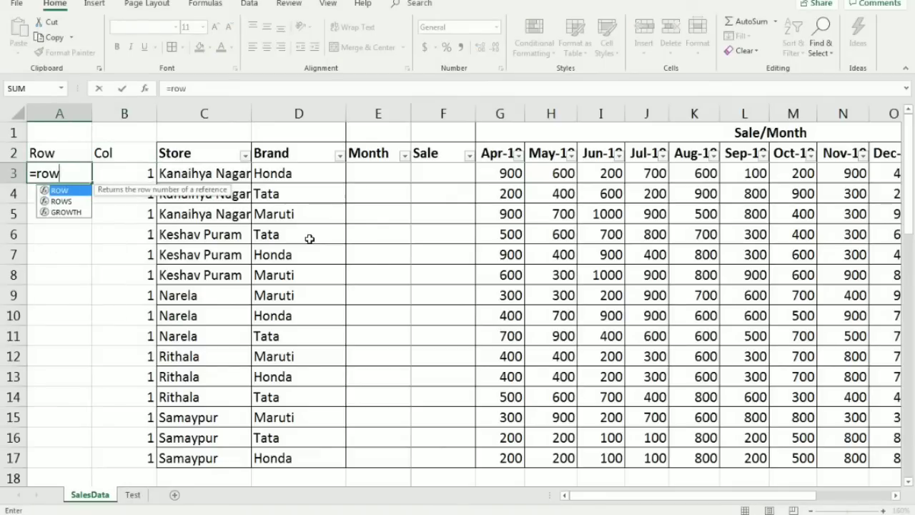
key(Tab)
key(Return)
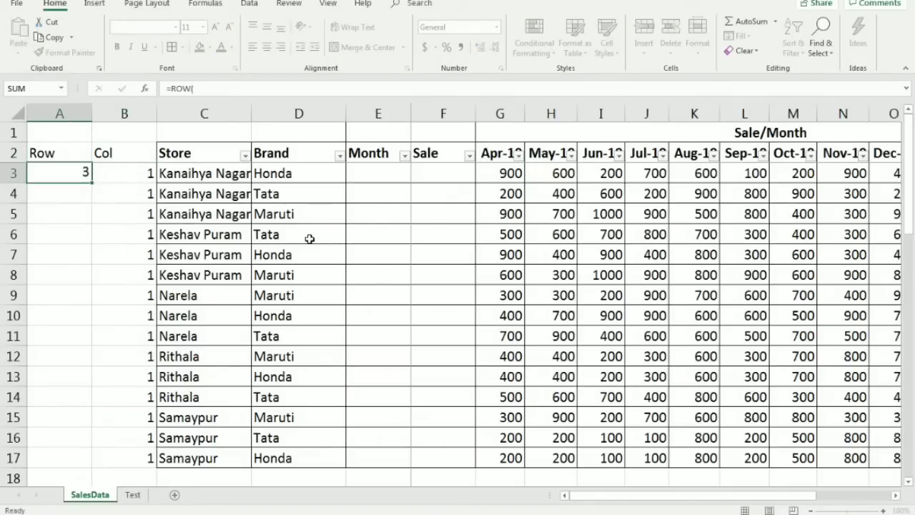
Copy the ROW formula from A3 down the Row column to A17.
key(Up)
key(ctrl+c)
key(Right)
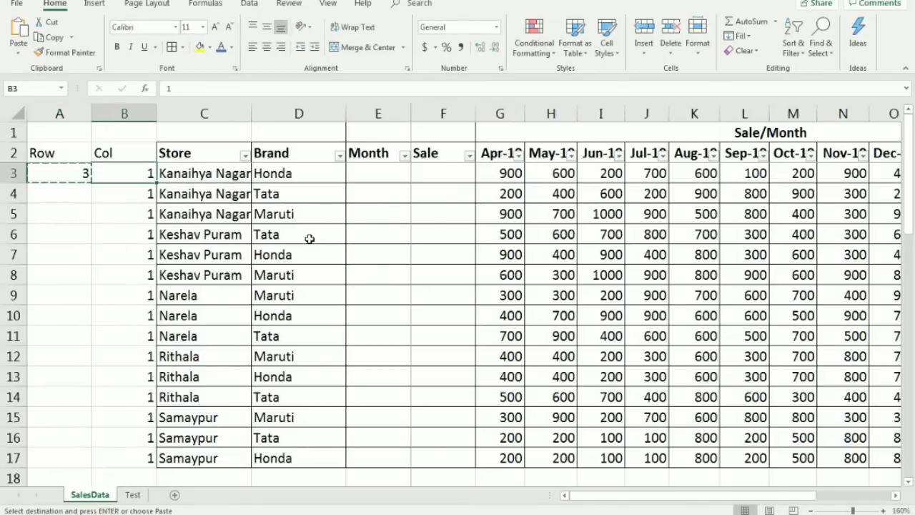
key(ctrl+Down)
key(Left)
key(ctrl+shift+Up)
key(Return)
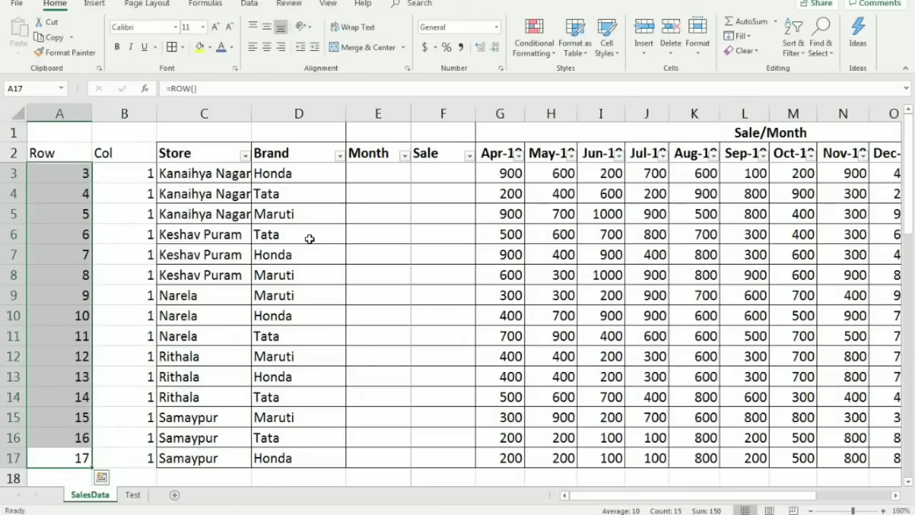
Replace the ROW formulas in A3:A17 with their values using Paste Special.
key(ctrl+c)
key(shift+F10)
key(s)
key(v)
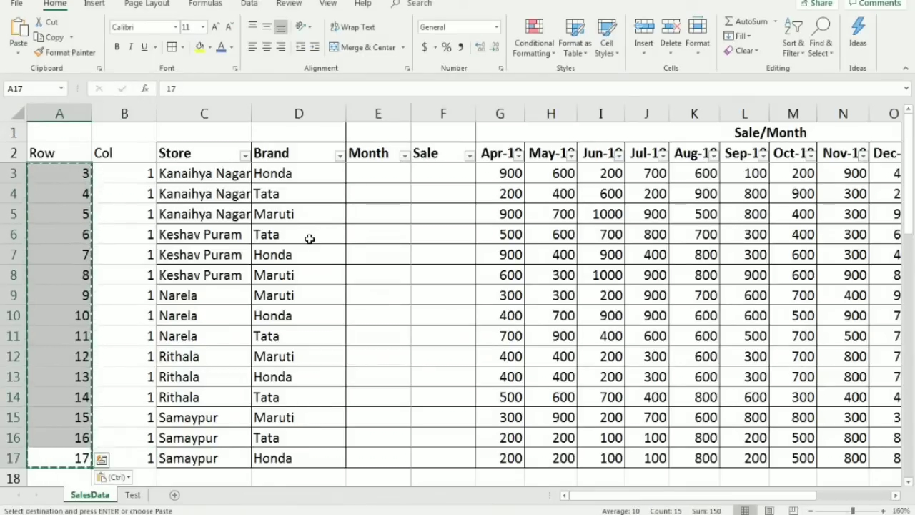
Copy the Row, Col, Store and Brand data in A3:D17 and paste it starting at A19.
click(54, 174)
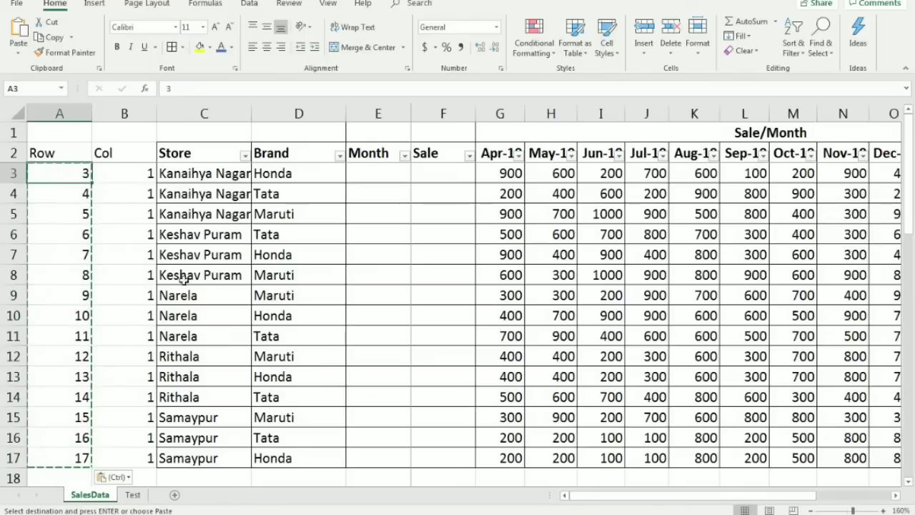
shift+click(302, 460)
key(ctrl+c)
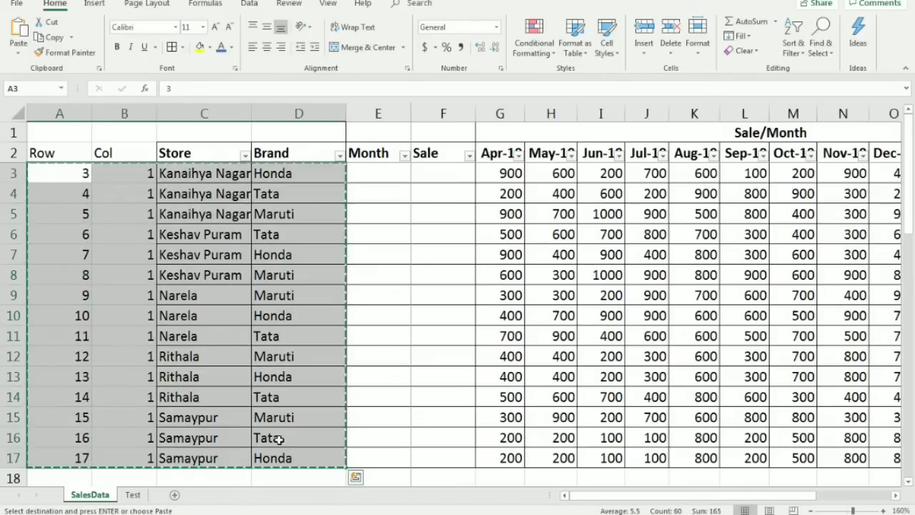
scroll(179, 376, down, 1)
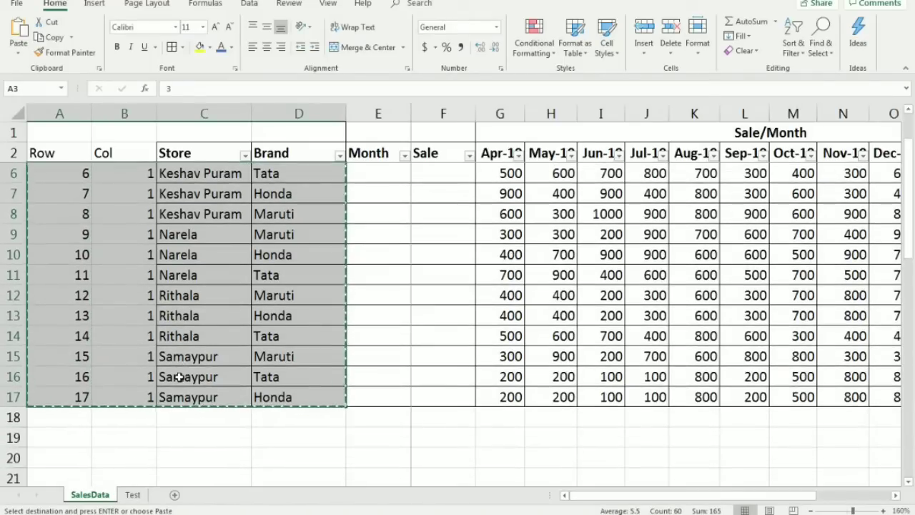
click(73, 429)
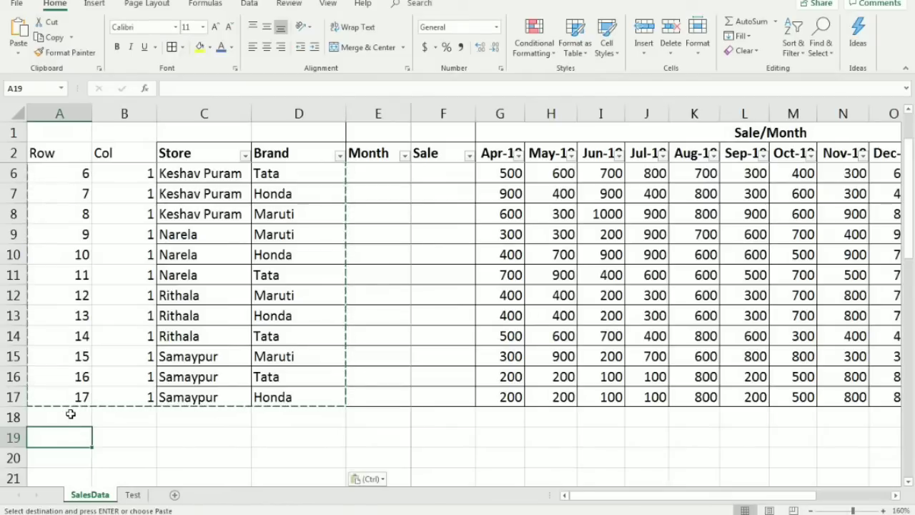
key(ctrl+v)
Enter the formula =B3+1 in B19 of the pasted block's Col column.
click(145, 437)
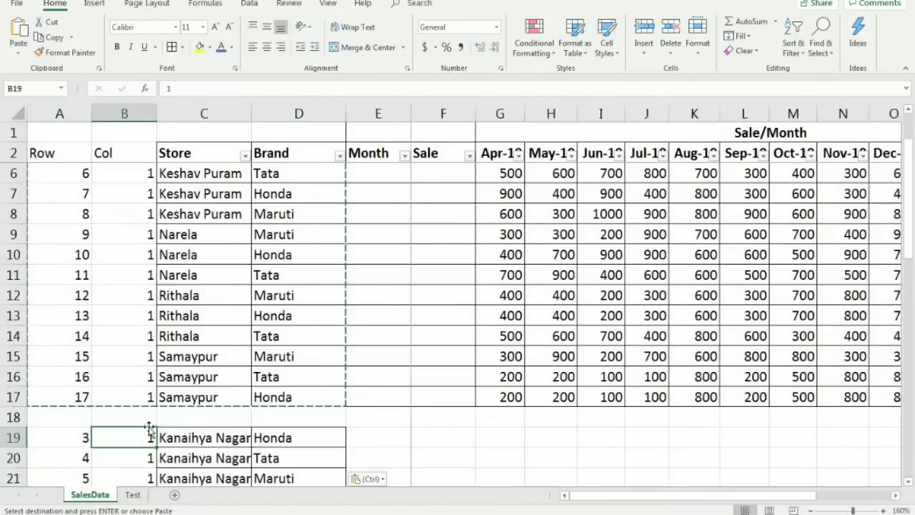
text(=)
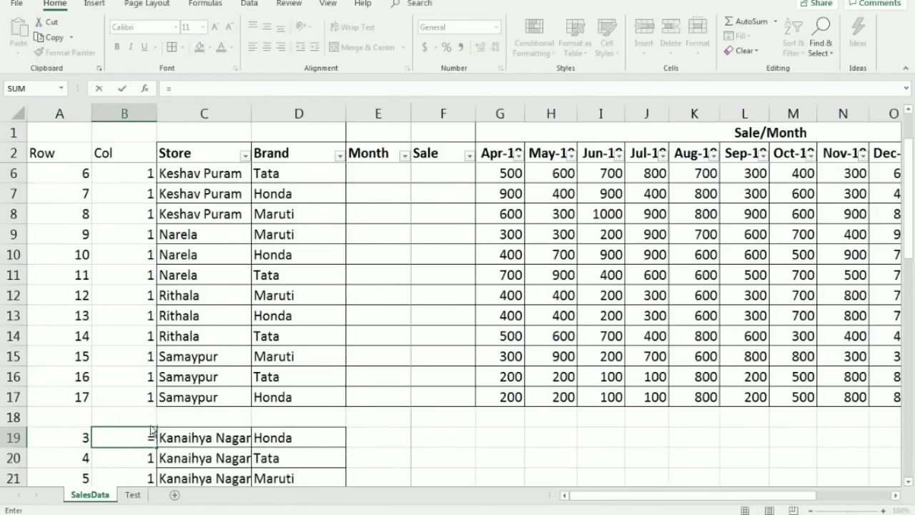
key(ctrl+Up)
key(ctrl+Up)
key(Down)
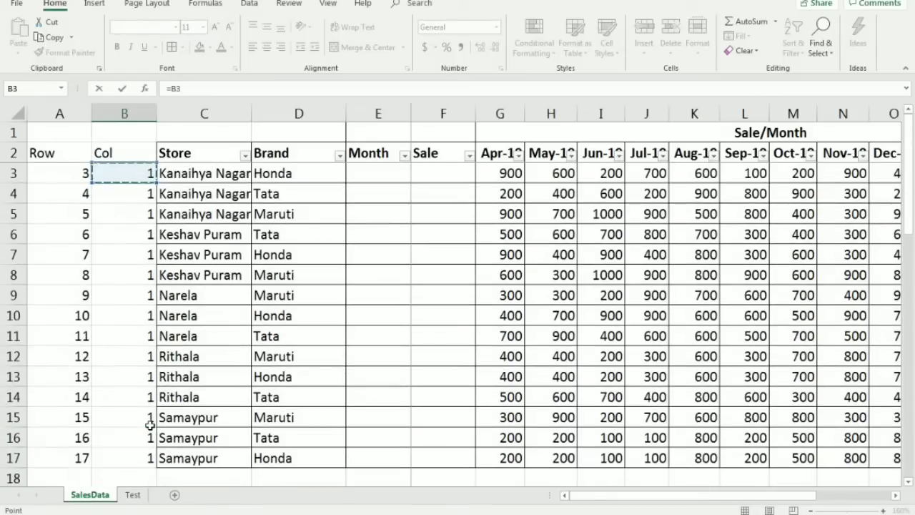
text(+1)
key(Return)
key(Up)
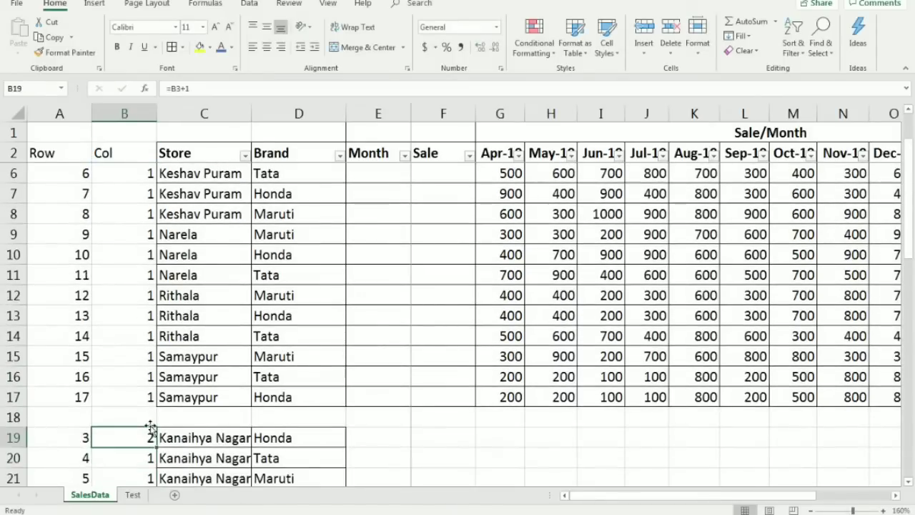
Copy the B19 formula down the second block's Col column to B33.
key(ctrl+c)
key(Down)
key(ctrl+shift+Down)
key(Return)
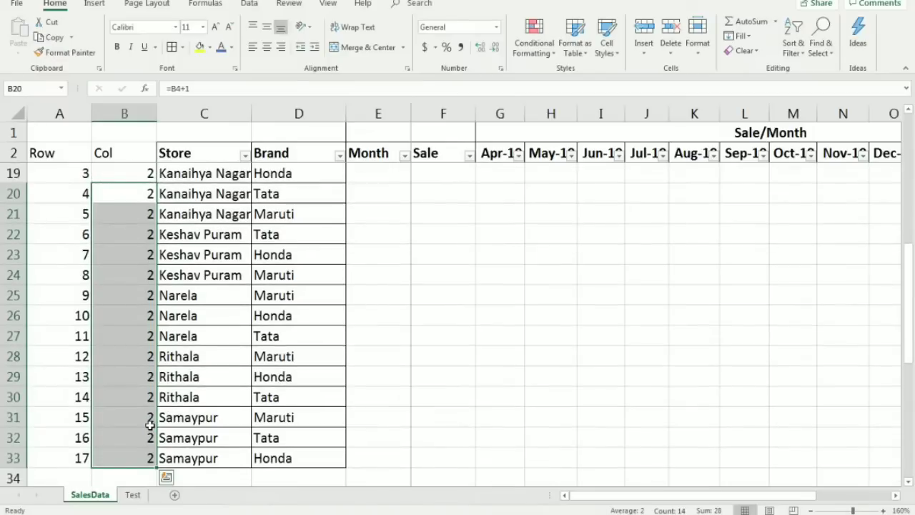
Check how many month headers run across G2:R2 to know how many blocks are needed.
key(ctrl+Up)
key(ctrl+Up)
key(Down)
key(ctrl+Up)
key(ctrl+Up)
key(Down)
key(Right)
key(Right)
key(Right)
key(Right)
key(Right)
key(Up)
key(ctrl+shift+Right)
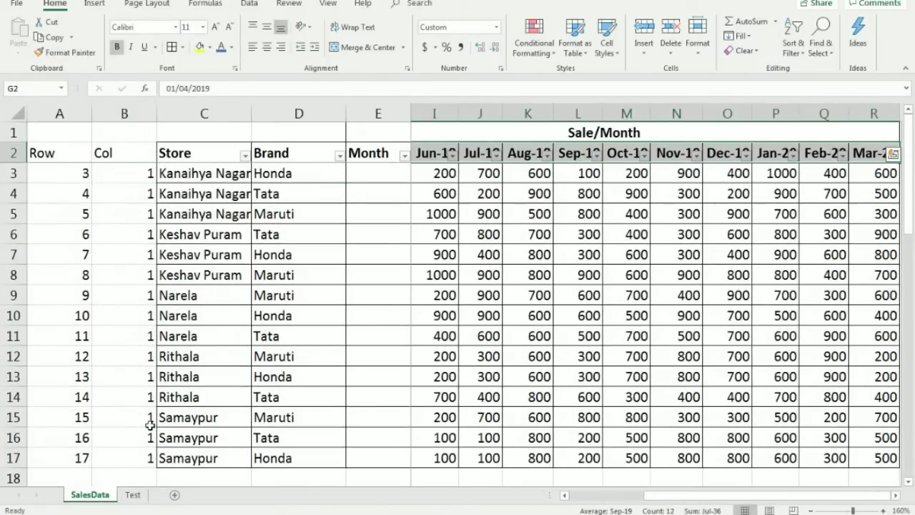
key(Left)
key(Left)
key(Left)
key(Left)
key(Left)
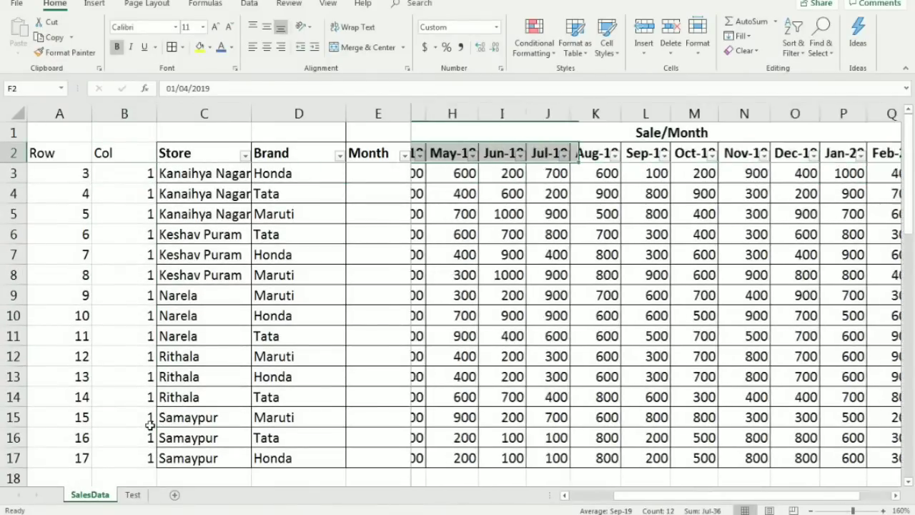
key(Down)
key(ctrl+Down)
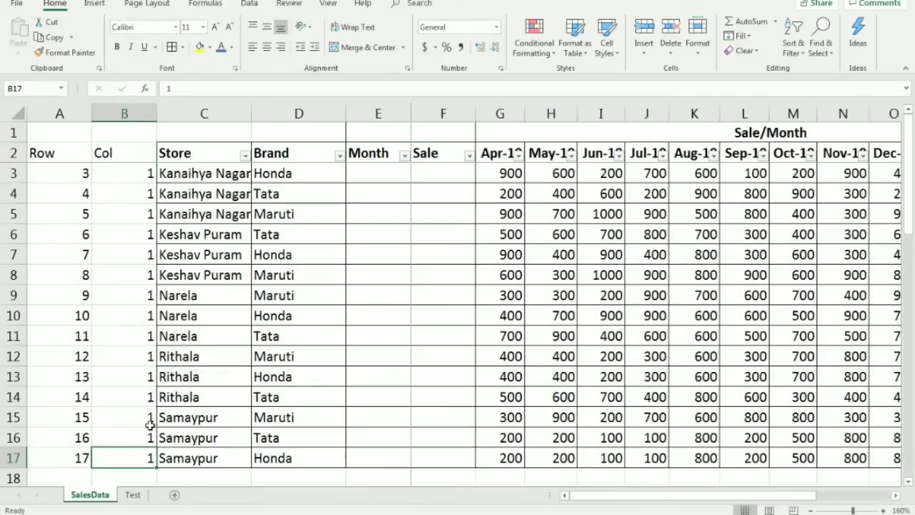
Copy the second block, A19:D33, and paste it starting at A35, leaving one blank row between the blocks.
key(ctrl+Down)
key(Down)
key(Right)
key(Right)
key(Right)
key(Left)
key(Up)
key(ctrl+shift+Down)
key(shift+Left)
key(shift+Left)
key(shift+Left)
key(ctrl+c)
key(ctrl+Down)
key(Down)
key(Down)
key(Left)
key(Left)
key(Left)
key(ctrl+v)
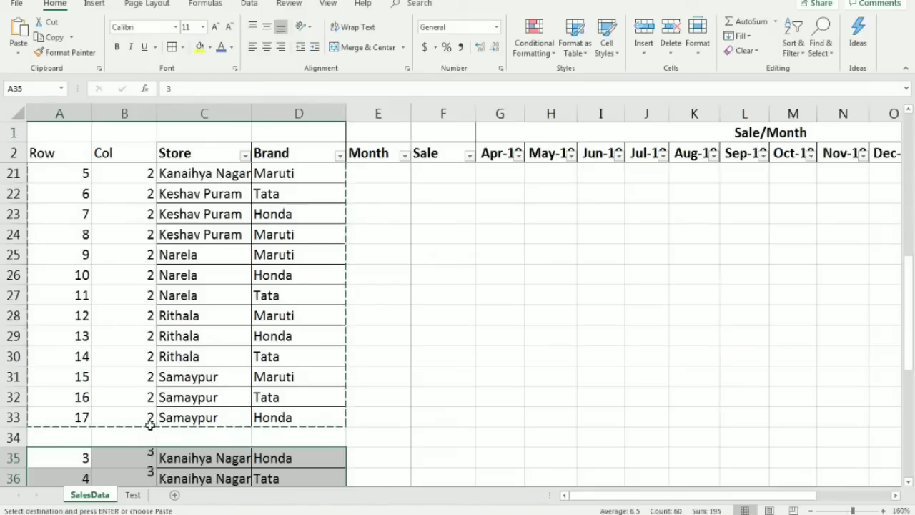
Paste the copied block three more times, starting at A51, A67 and A83.
key(ctrl+Down)
key(Down)
key(Down)
key(ctrl+v)
key(ctrl+Down)
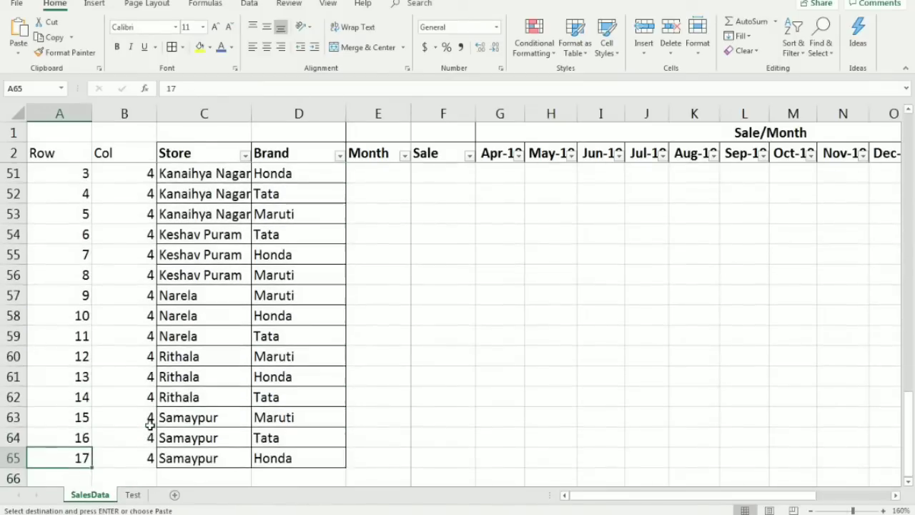
key(Down)
key(Down)
key(ctrl+v)
key(ctrl+Down)
key(Down)
key(Down)
key(ctrl+v)
Paste the copied block once more below the existing ones, starting at A99.
key(ctrl+Down)
key(Down)
key(Down)
key(Up)
key(Right)
key(Right)
key(Right)
key(Up)
key(Down)
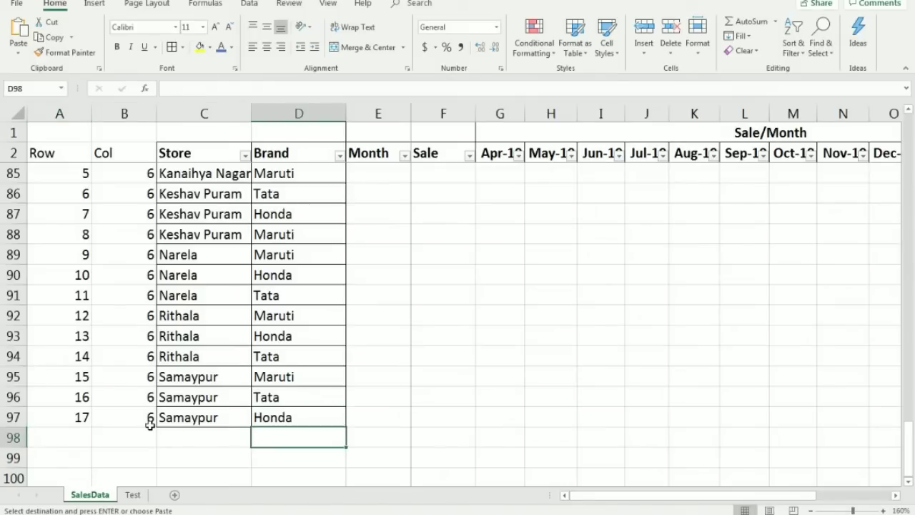
key(ctrl+Left)
key(Down)
key(ctrl+v)
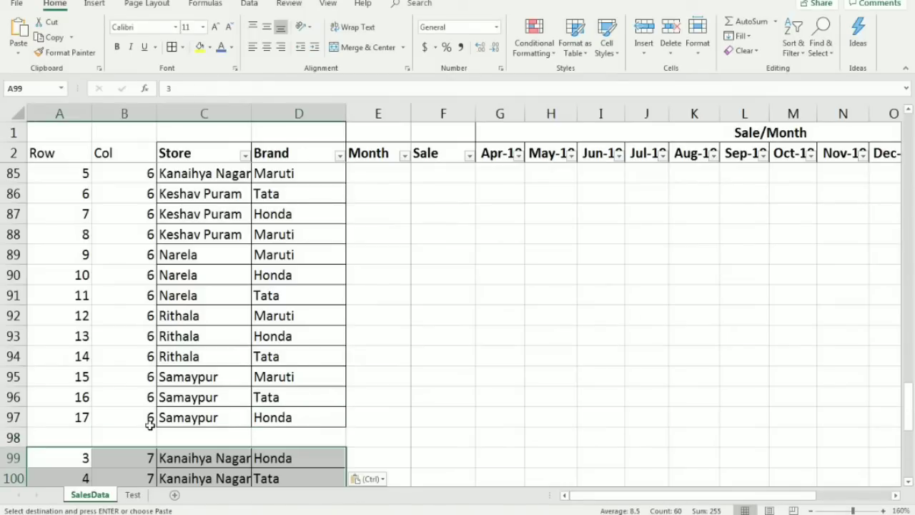
Copy all the formula-based blocks in A19:D113 and paste them together starting at A115.
key(ctrl+Down)
key(ctrl+Down)
key(ctrl+Up)
key(Right)
key(Right)
key(Right)
key(shift+Up)
key(shift+Up)
key(shift+Up)
key(shift+Up)
key(shift+Up)
key(shift+Up)
key(shift+Up)
key(shift+Up)
key(shift+Up)
key(shift+Up)
key(shift+Up)
key(shift+Up)
key(shift+Up)
key(shift+Up)
key(shift+Up)
key(shift+Up)
key(shift+Up)
key(shift+Up)
key(shift+Up)
key(shift+Up)
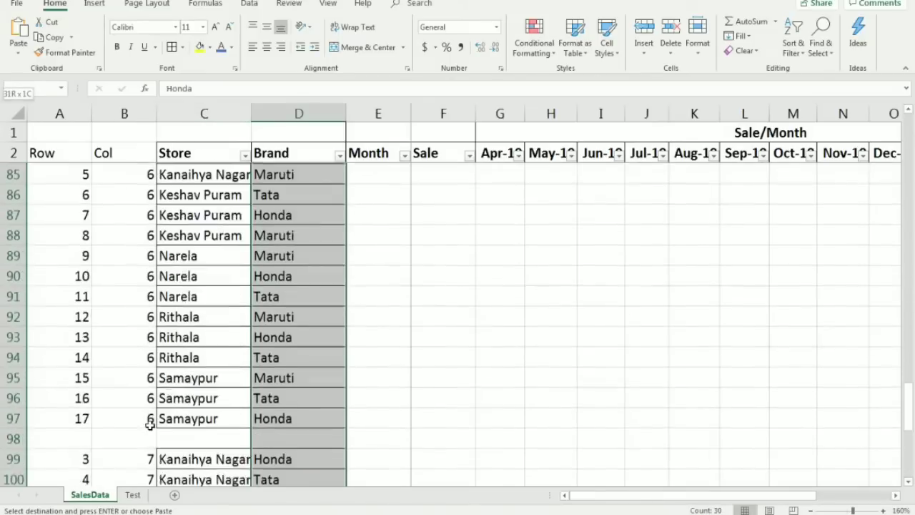
key(ctrl+shift+Up)
key(ctrl+shift+Up)
key(ctrl+shift+Down)
key(ctrl+shift+Down)
key(ctrl+shift+Down)
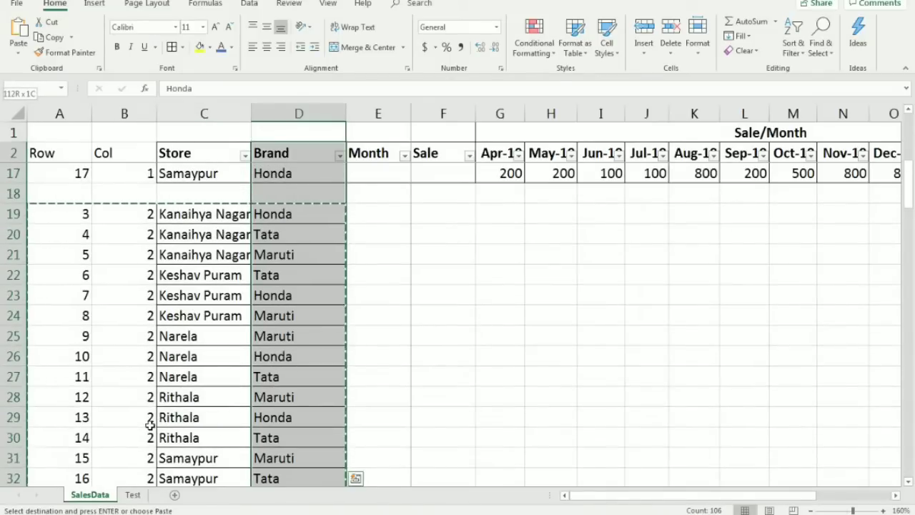
key(ctrl+shift+Left)
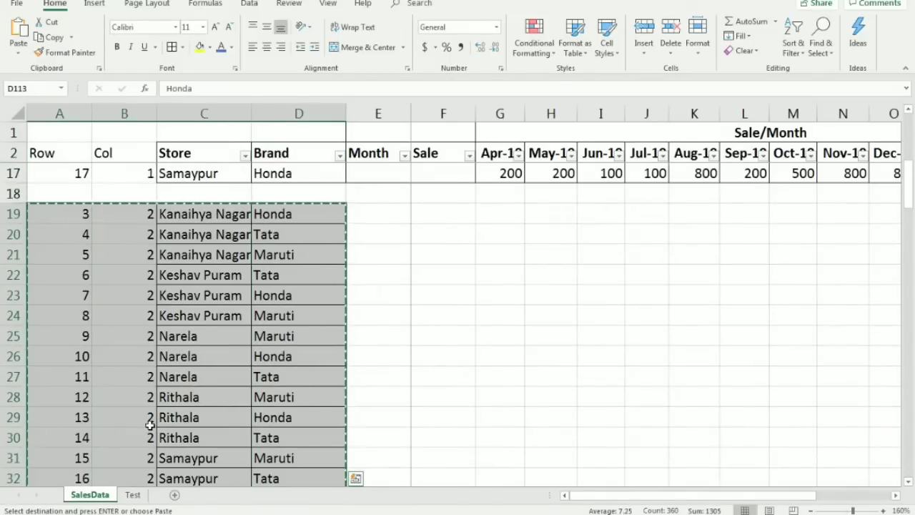
key(ctrl+c)
key(Down)
key(Left)
key(Left)
key(Left)
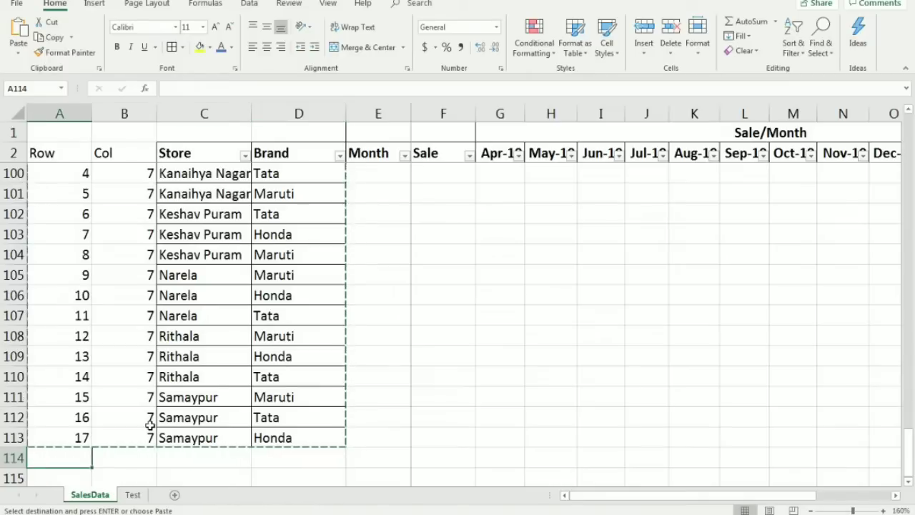
key(Down)
key(ctrl+v)
Delete the surplus block after Col 12 by removing all rows from row 195 to the end of the sheet.
key(ctrl+Down)
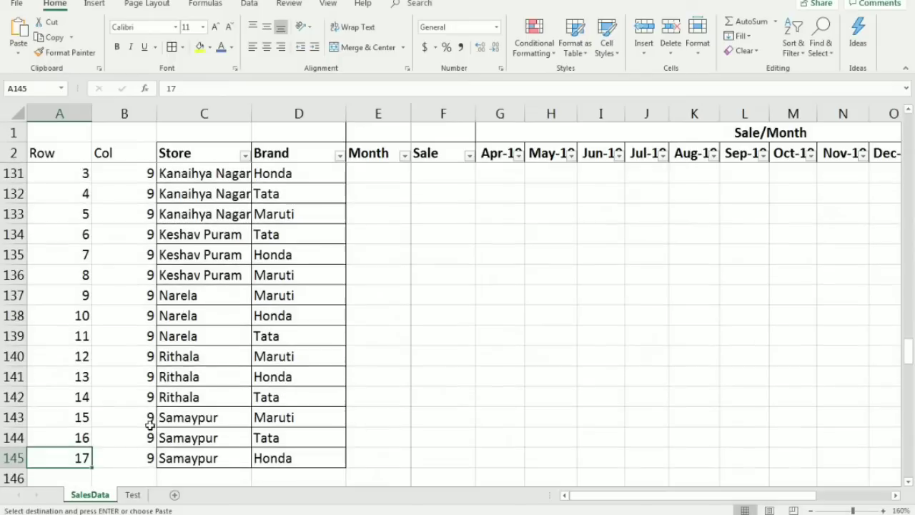
key(Down)
key(Down)
key(Down)
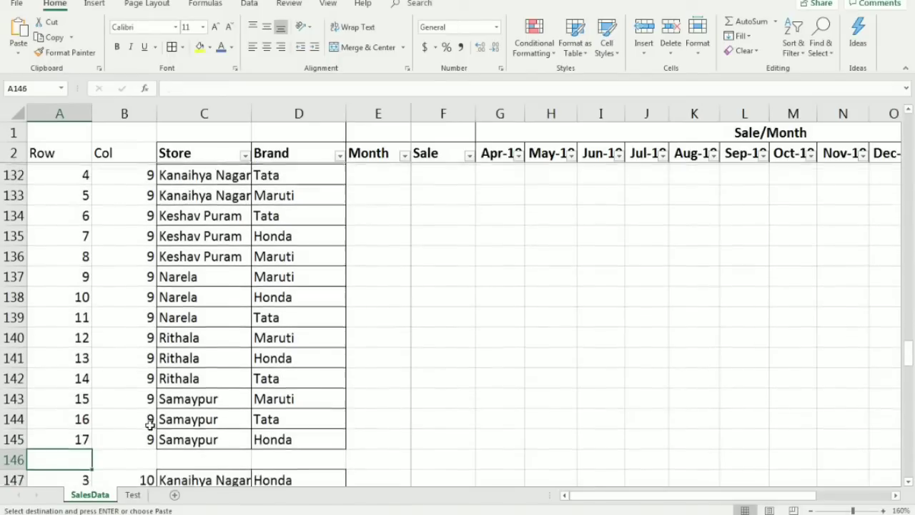
key(ctrl+Down)
key(ctrl+Down)
key(ctrl+Down)
key(ctrl+Down)
key(ctrl+Down)
key(ctrl+Down)
key(ctrl+shift+Down)
key(ctrl+shift+Down)
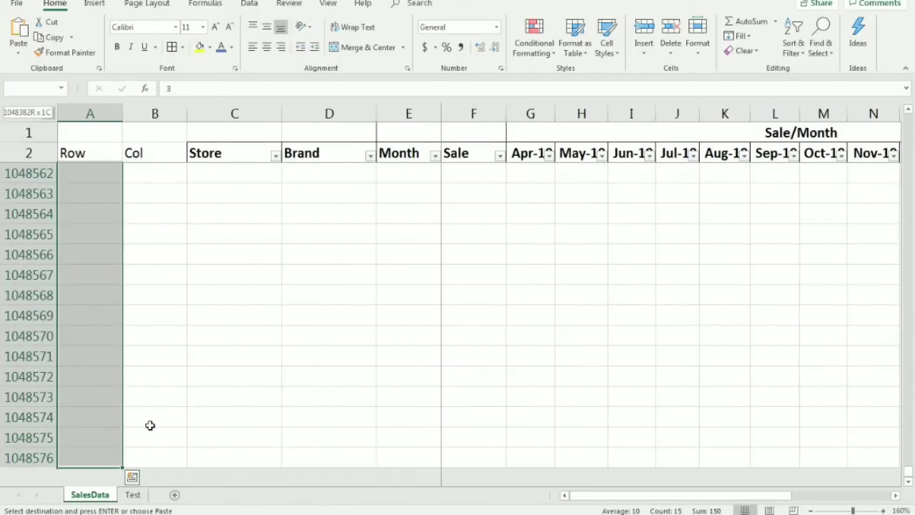
key(shift+space)
key(shift+F10)
key(d)
key(Up)
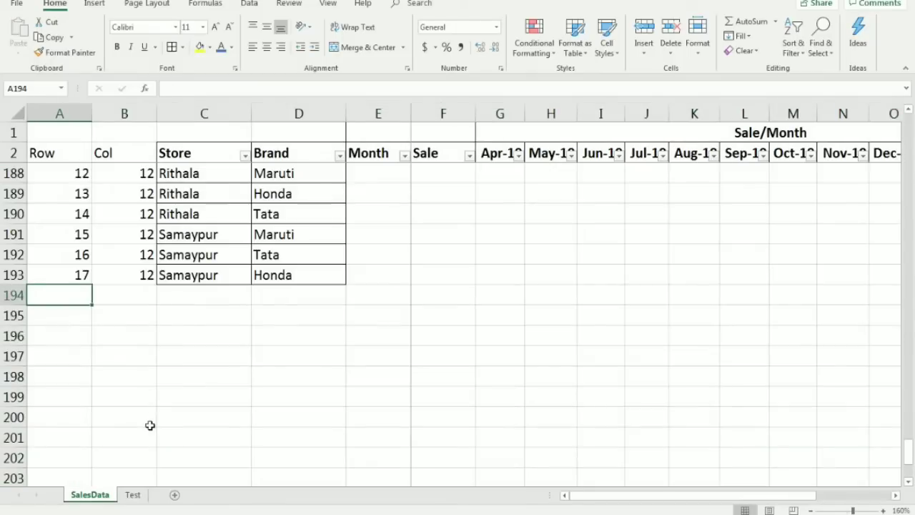
Go back up to the first empty Month cell, E3.
key(Right)
key(Right)
key(Right)
key(Right)
key(ctrl+Up)
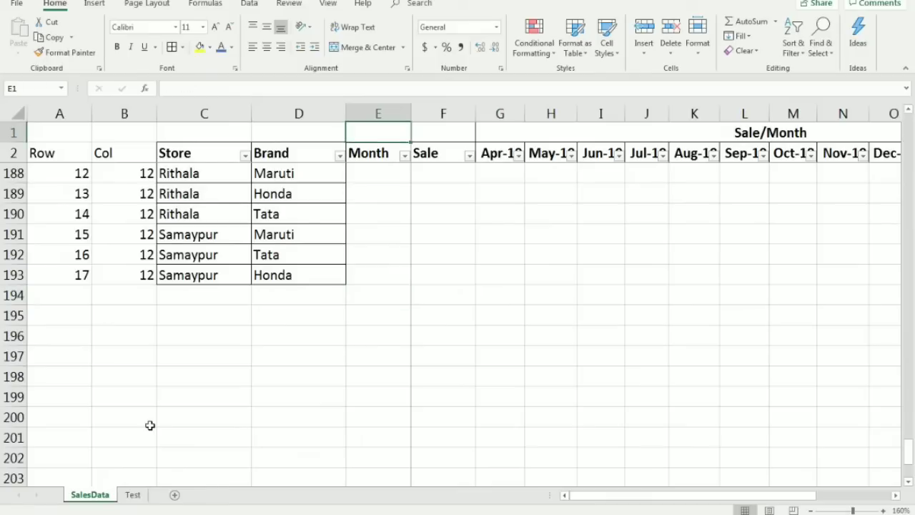
key(Down)
key(Down)
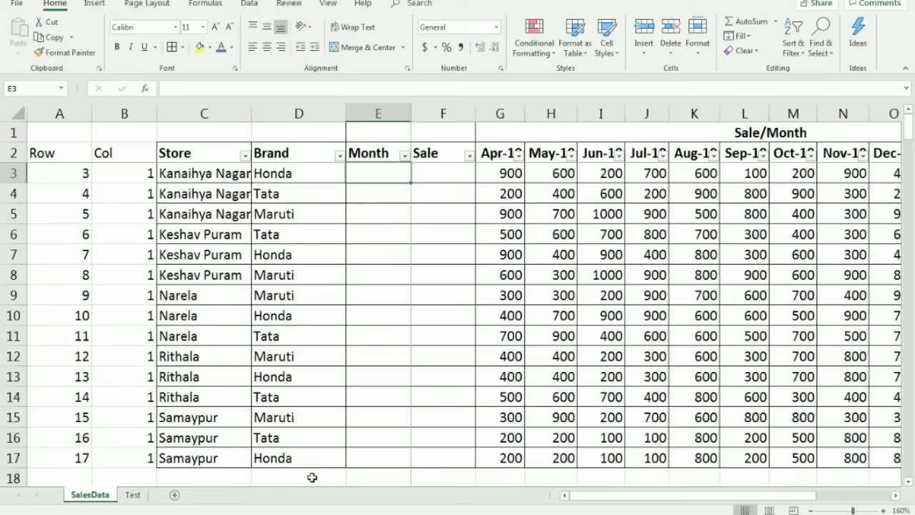
text(=)
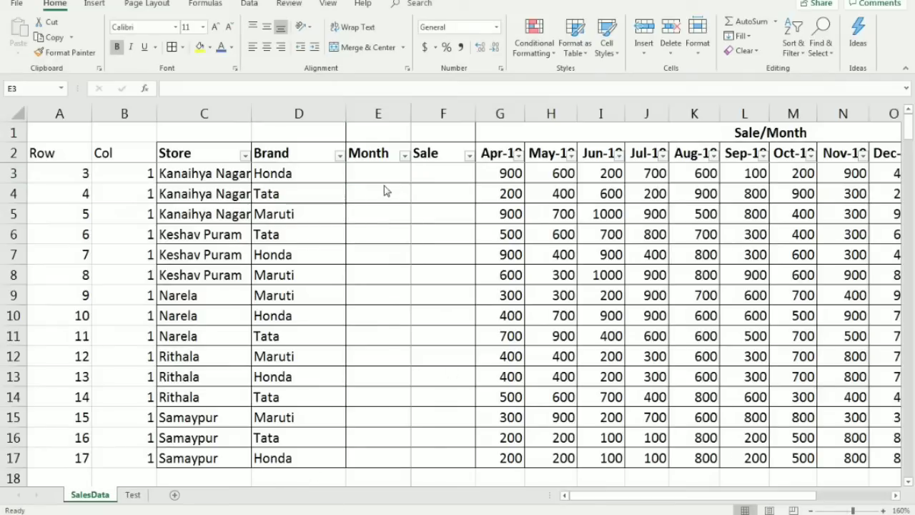
click(379, 171)
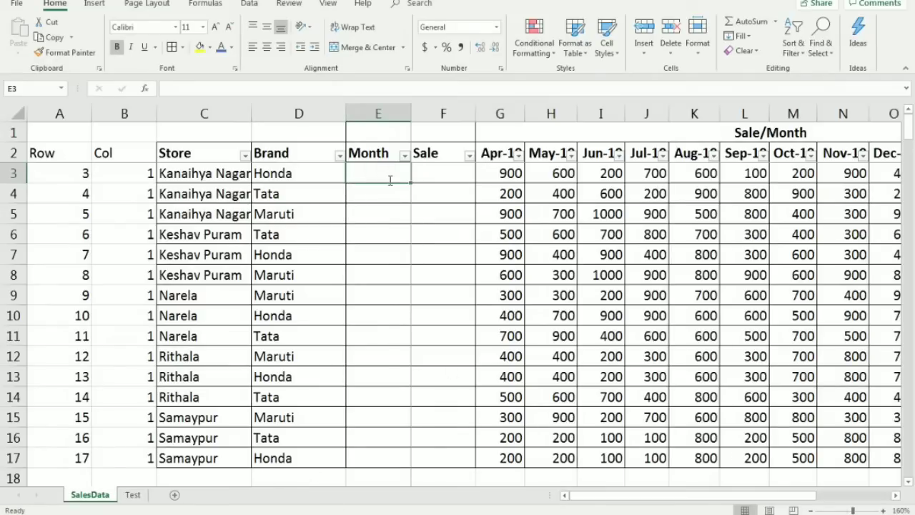
text(=in)
key(Tab)
key(Right)
key(Right)
key(Up)
key(ctrl+shift+Right)
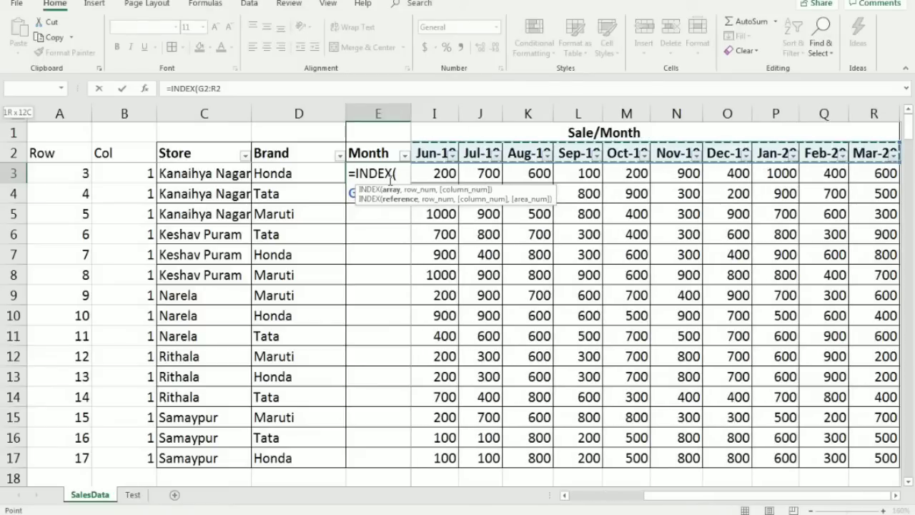
key(F4)
key(Left)
key(Left)
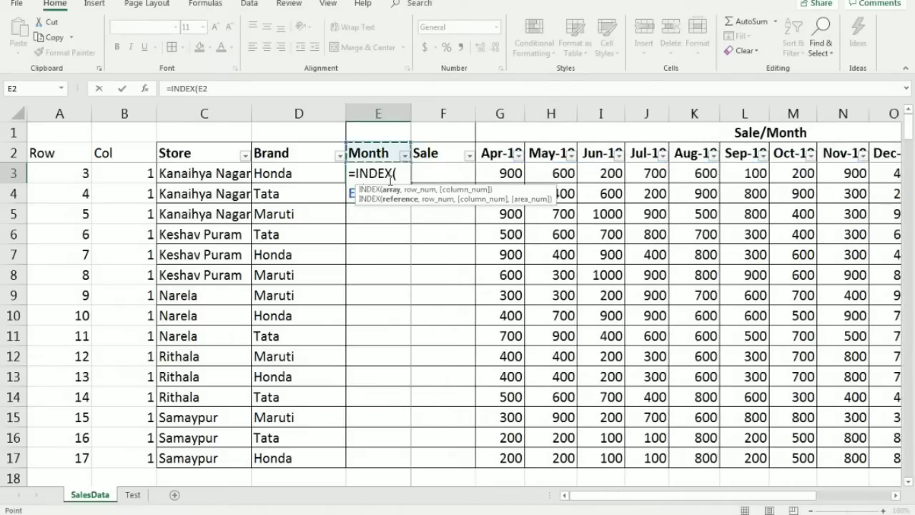
key(Left)
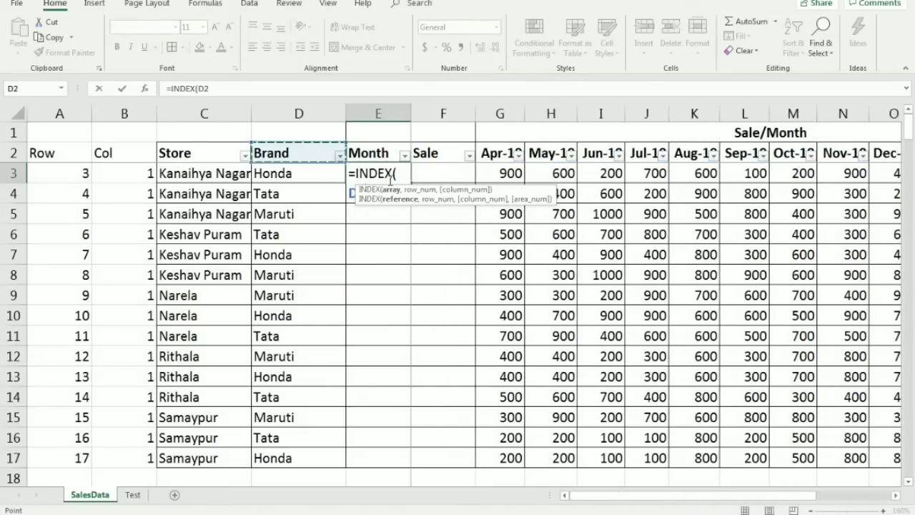
key(Escape)
Enter =INDEX($G$2:$R$2,B3) in Month cell E3 to return the month heading matching the Col number.
text(=in)
key(Tab)
key(Right)
key(Right)
key(Up)
key(ctrl+shift+Right)
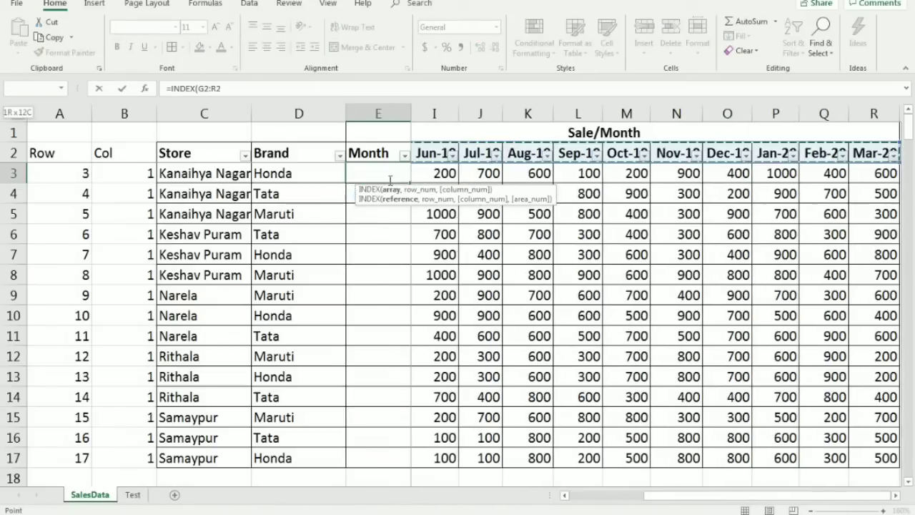
key(F4)
text(,)
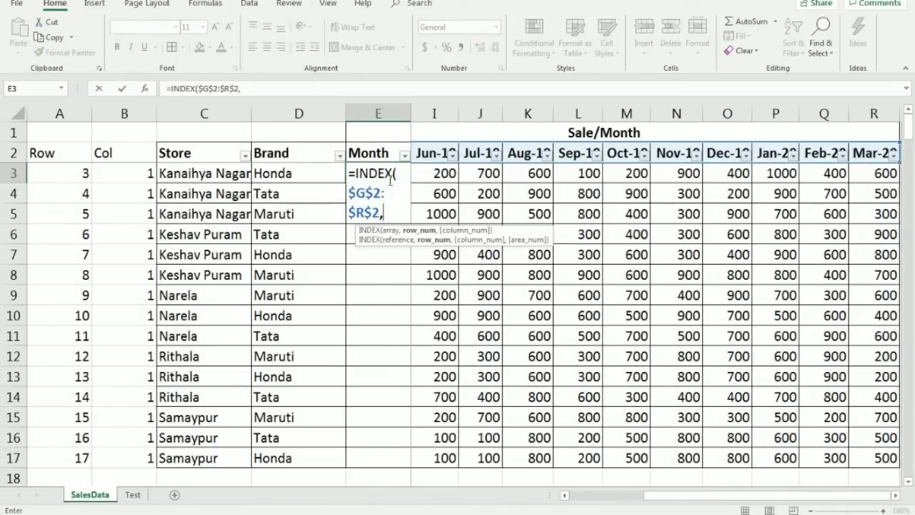
key(Left)
key(Left)
key(Left)
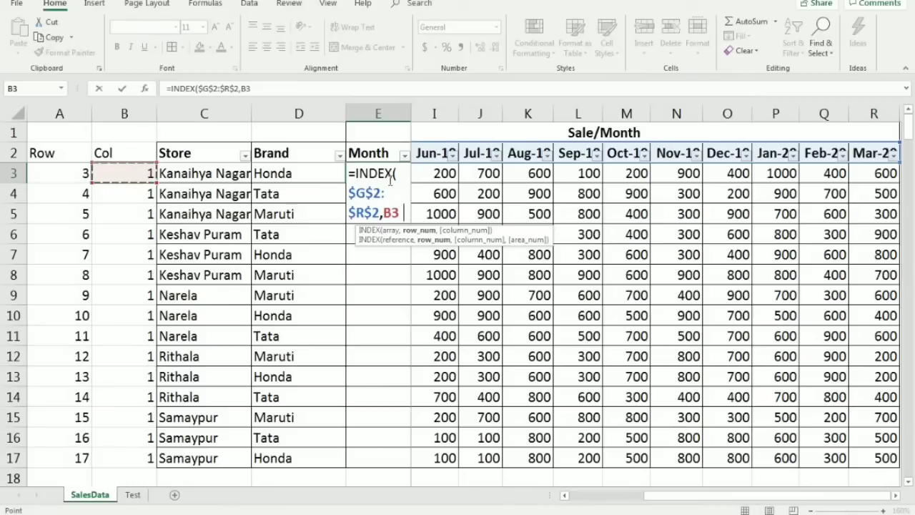
text())
key(Return)
Copy the date format of month heading G2 onto Month cell E3.
click(388, 180)
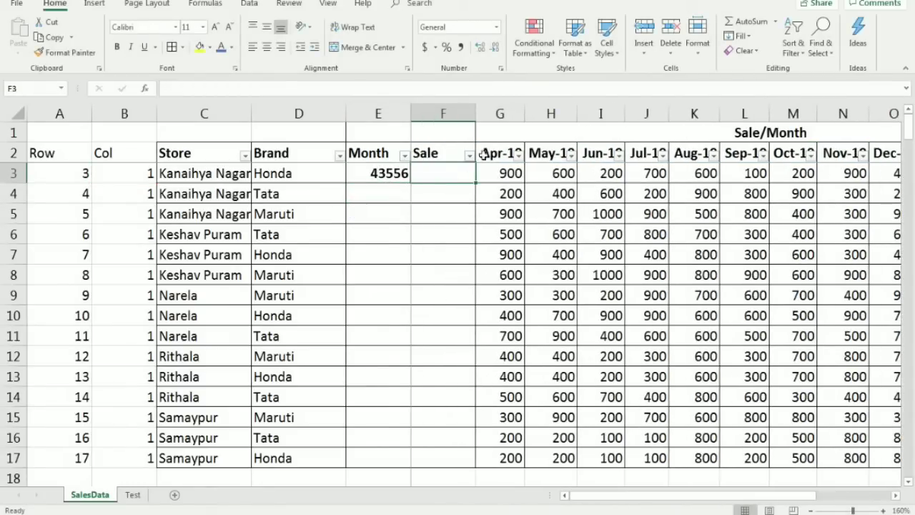
click(504, 153)
click(65, 52)
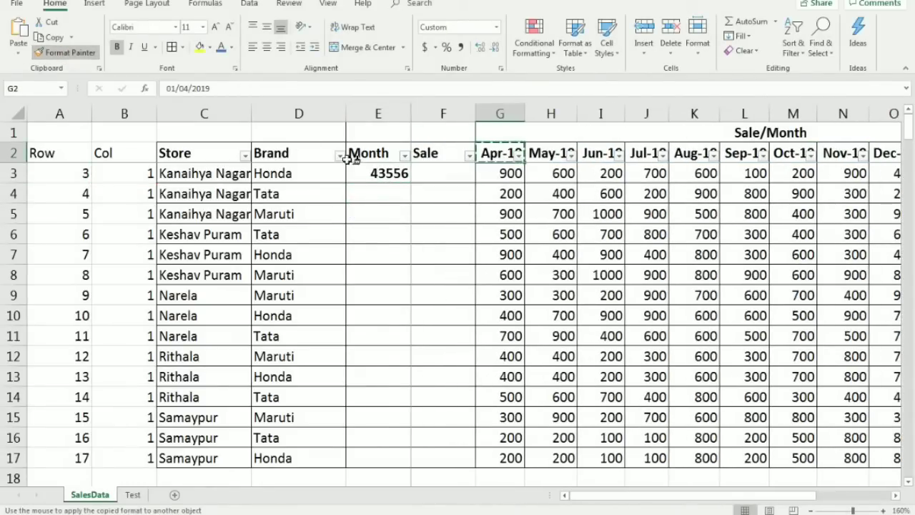
click(365, 173)
Enter =INDEX($G$3:$R$17,A3-2,B3) in Sale cell F3 to return the sale for that row and month.
click(438, 171)
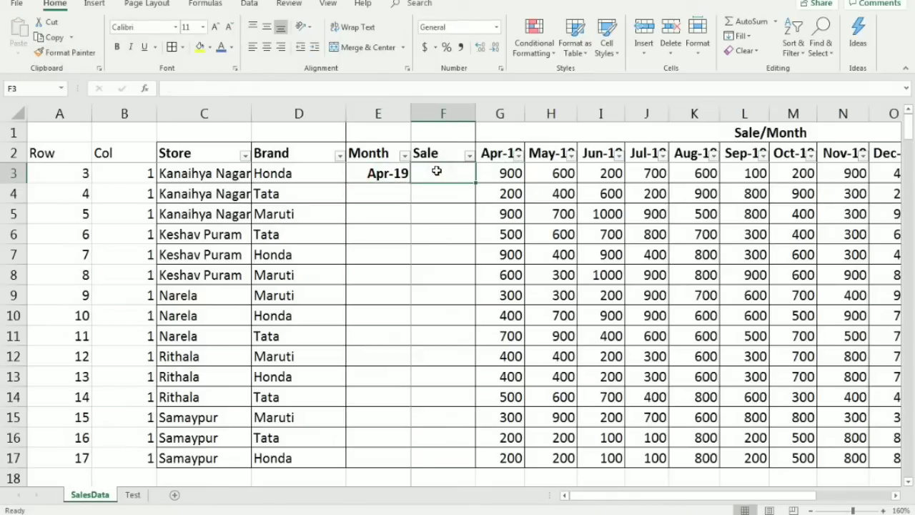
text(=in)
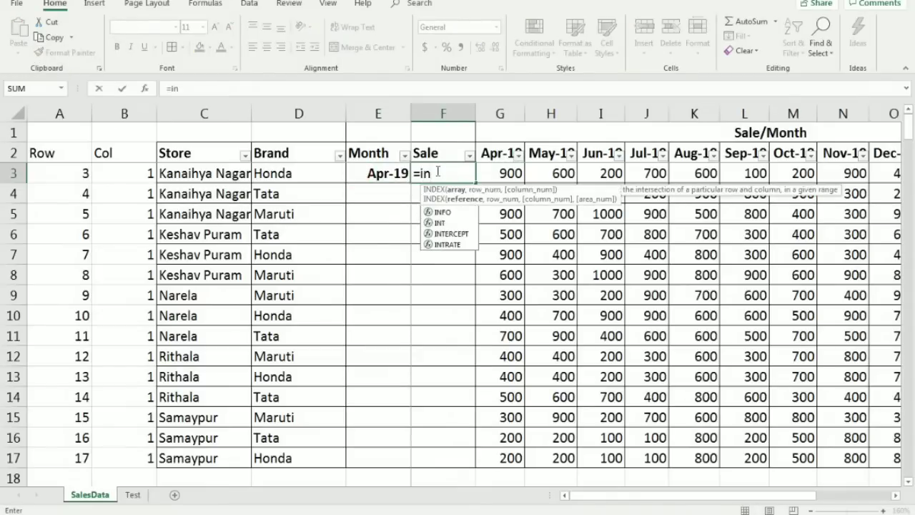
key(Tab)
key(Right)
key(ctrl+shift+Right)
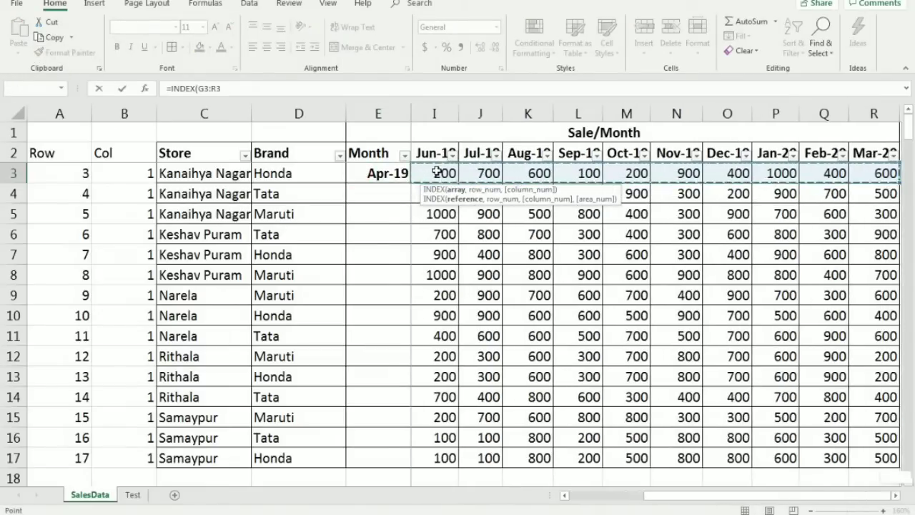
key(ctrl+shift+Down)
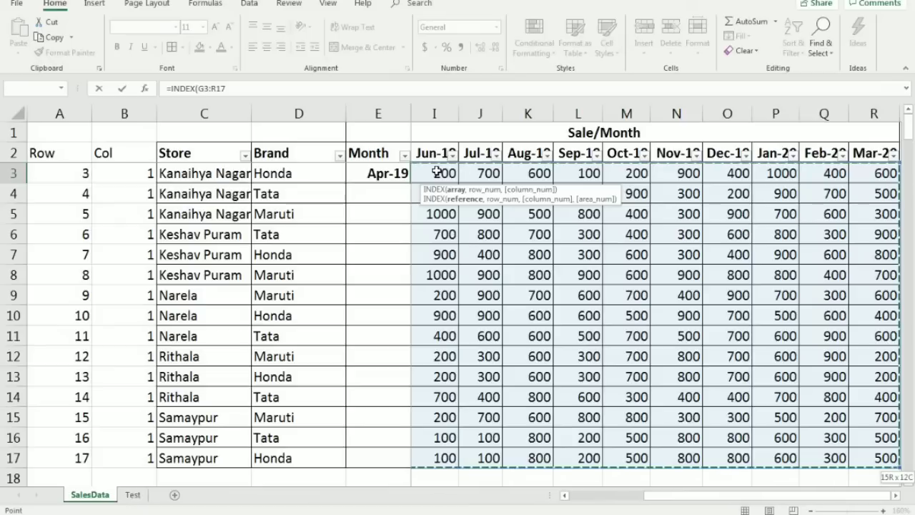
key(F4)
text(,)
key(Left)
key(Left)
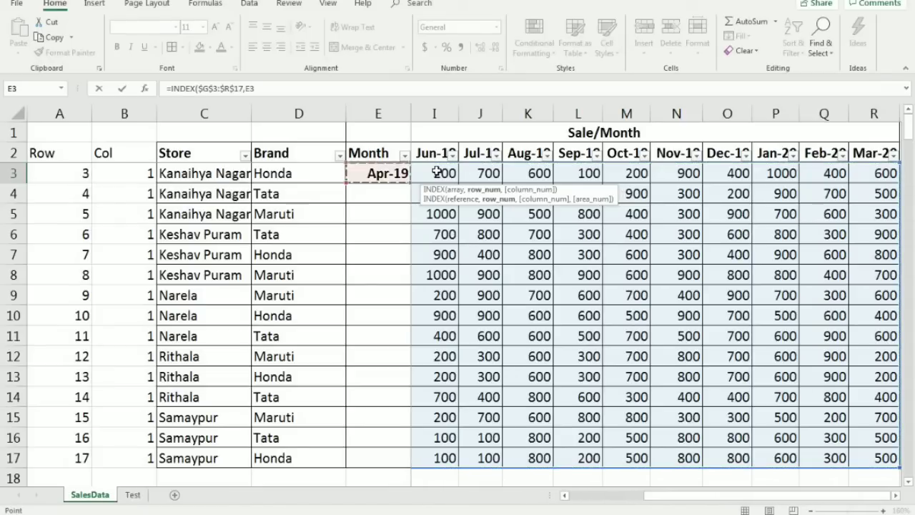
key(Left)
key(Left)
key(Left)
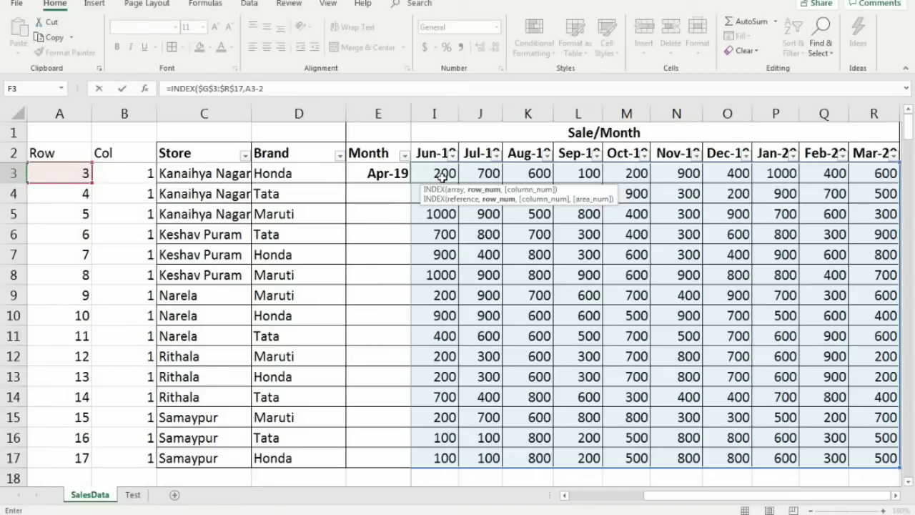
text(,)
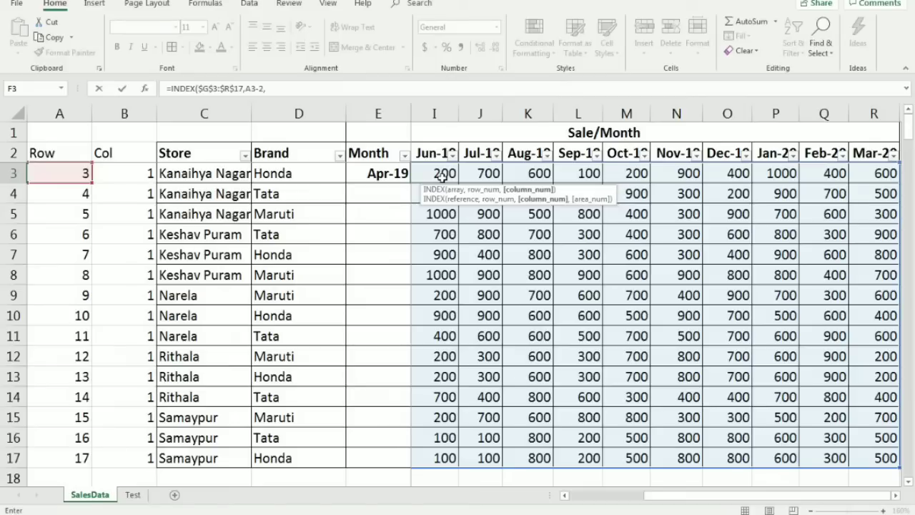
click(143, 173)
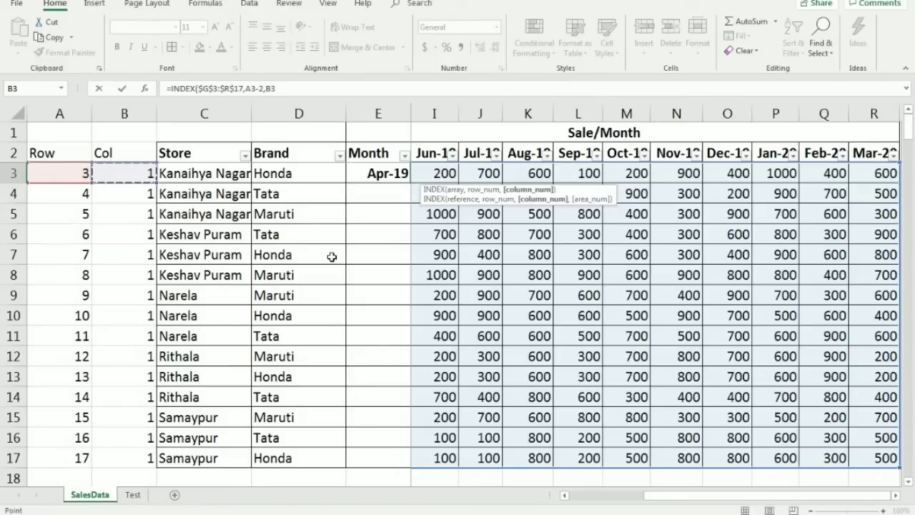
key(Return)
text())
key(Return)
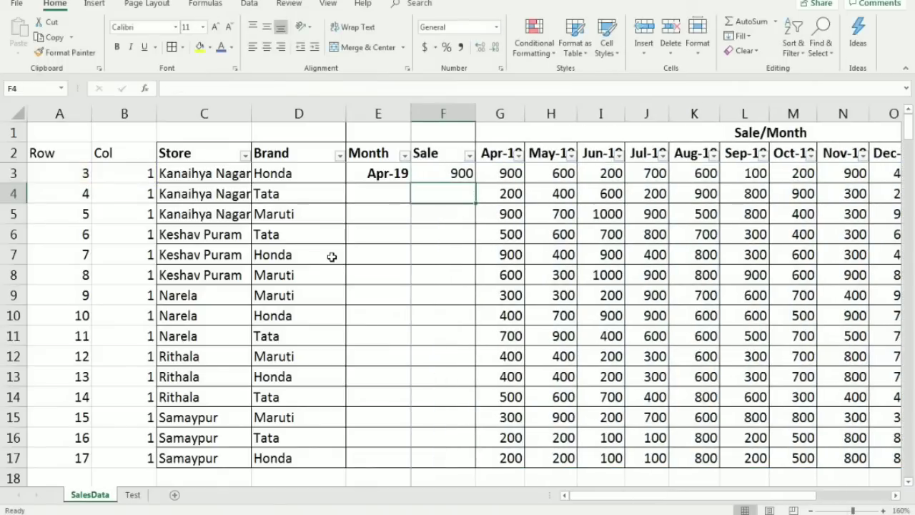
Fill the Month and Sale formulas from E3:F3 down through row 17.
key(Up)
key(Left)
key(Left)
key(ctrl+Down)
key(shift+Right)
key(shift+Right)
key(shift+Right)
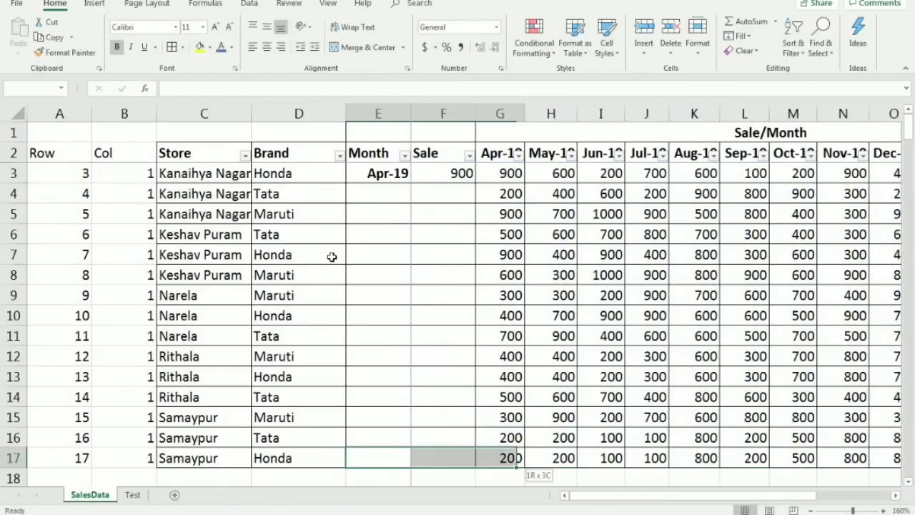
key(shift+Left)
key(shift+Left)
key(Right)
key(shift+Right)
key(ctrl+shift+Up)
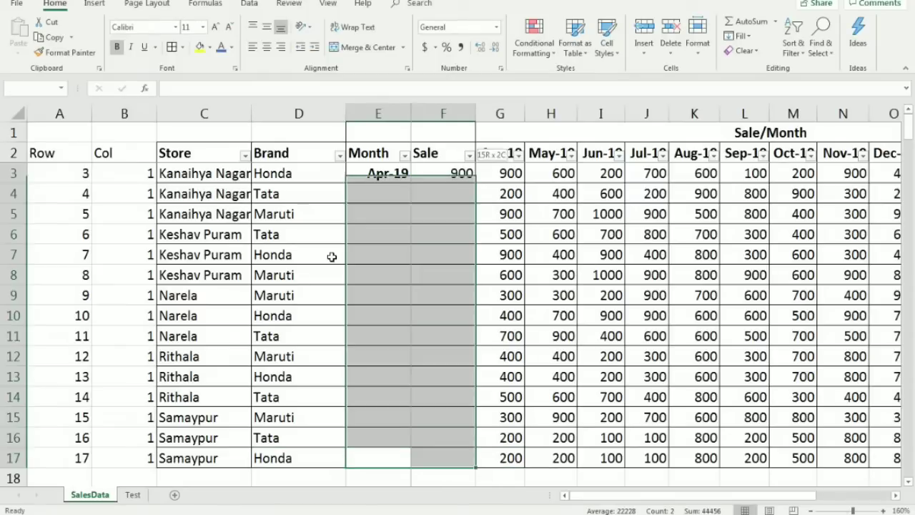
key(ctrl+d)
Copy the Month and Sale formulas in E3:F17 and paste them into the Col 2 block starting at E19.
key(ctrl+c)
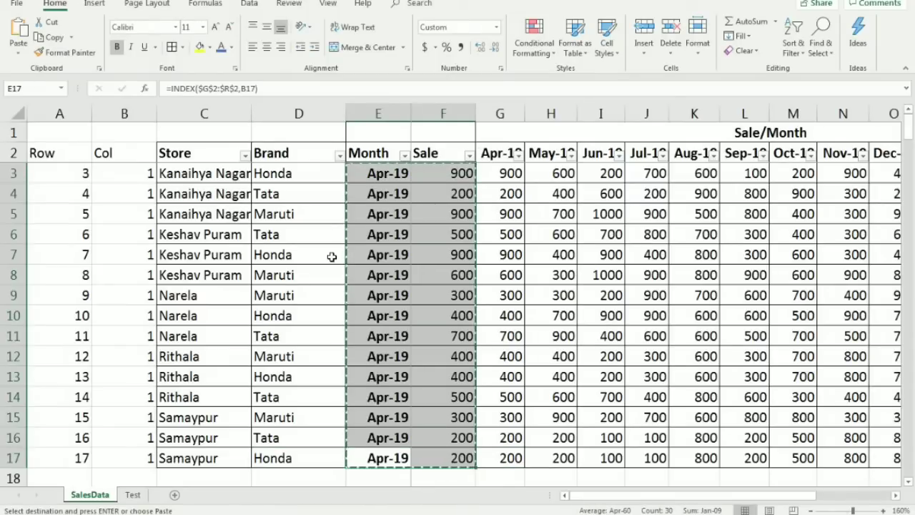
key(ctrl+Down)
key(Down)
key(Down)
key(ctrl+v)
Paste the copied Month and Sale formulas into the Col 3 block starting at E35.
key(ctrl+Down)
key(Down)
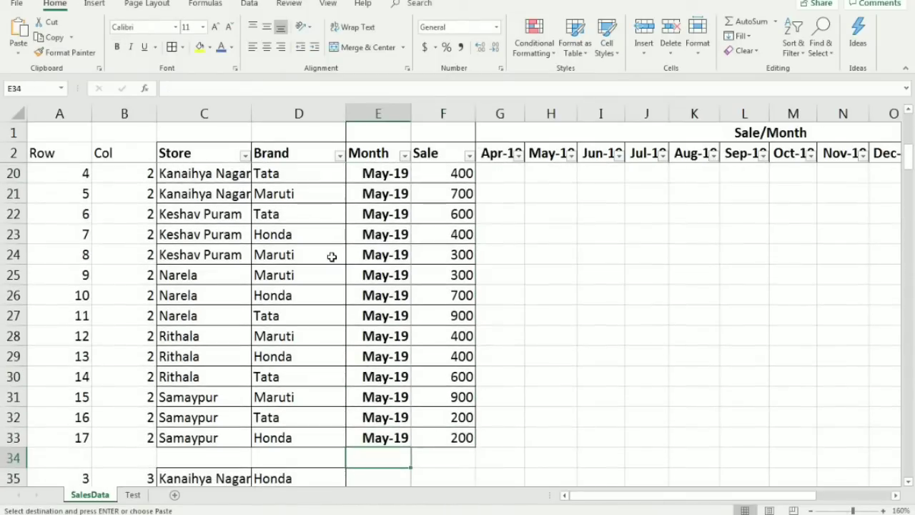
key(Down)
key(Left)
key(ctrl+Down)
key(ctrl+Up)
key(Right)
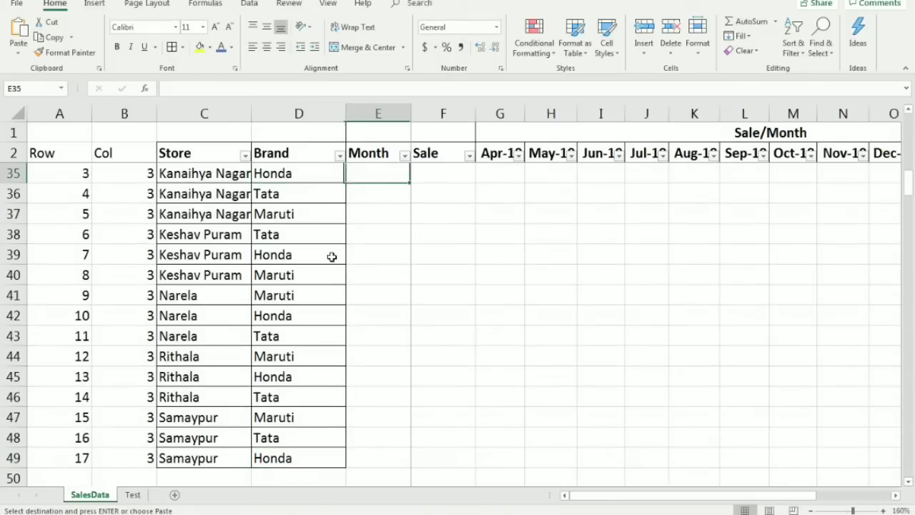
key(ctrl+Up)
key(Down)
key(Down)
key(ctrl+v)
Paste the copied formulas into the Col 4, 5 and 6 blocks, starting at E51, E67 and E83.
scroll(332, 256, up, 1)
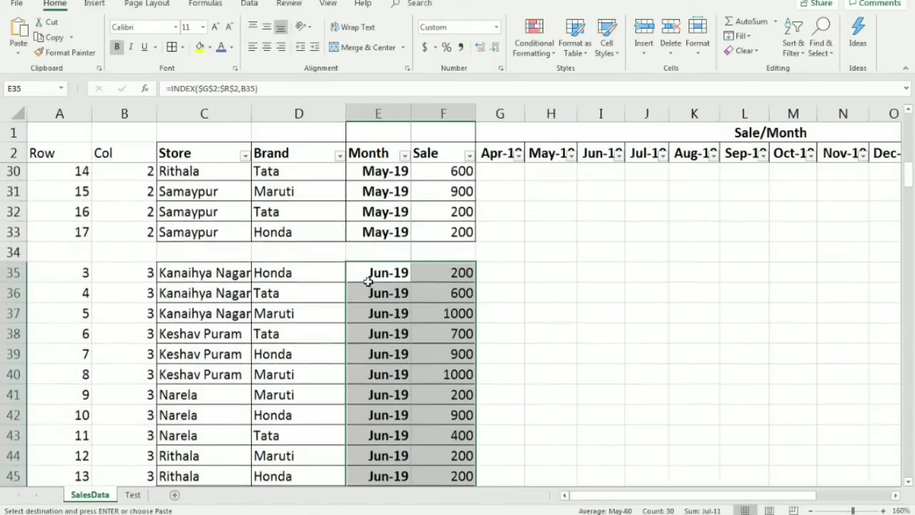
scroll(387, 276, down, 7)
scroll(386, 276, up, 2)
click(372, 294)
key(ctrl+v)
scroll(374, 295, down, 6)
click(369, 253)
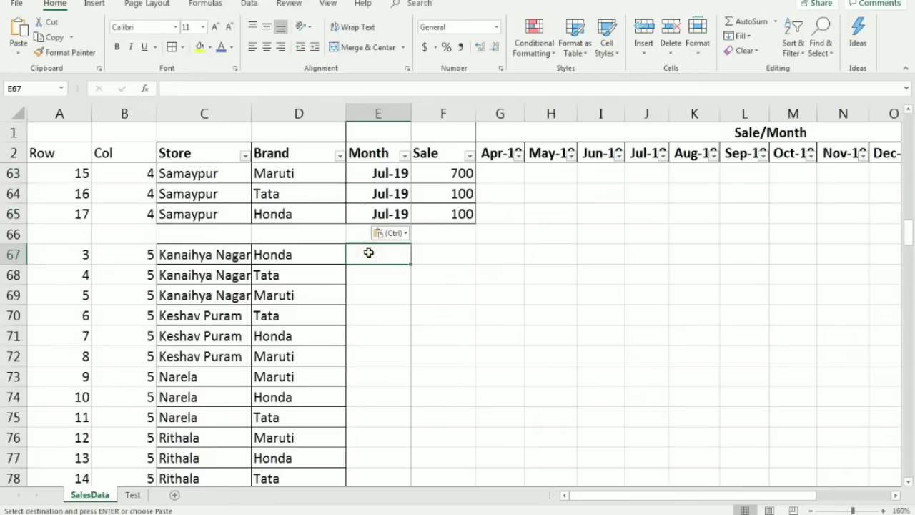
key(ctrl+v)
scroll(379, 429, down, 4)
click(383, 332)
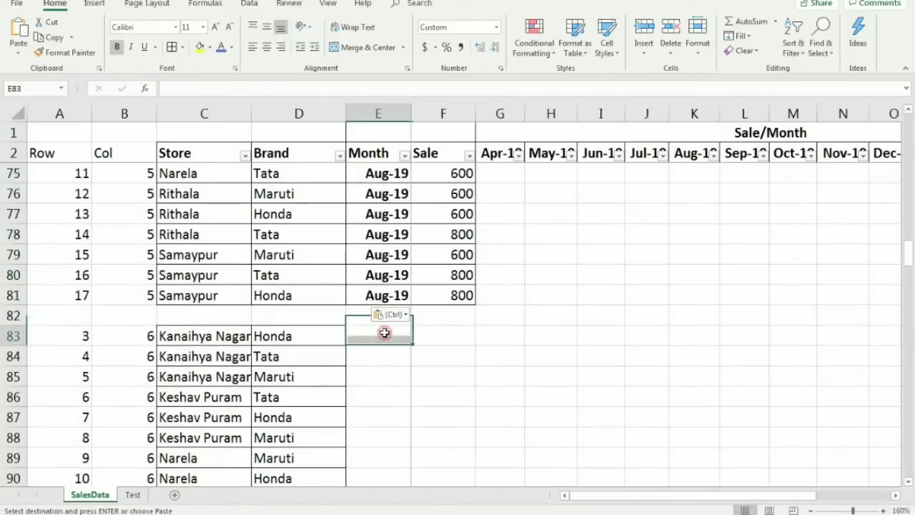
key(ctrl+v)
Paste the copied formulas into the Col 7, 8 and 9 blocks, starting at E99, E115 and E131.
scroll(385, 333, down, 5)
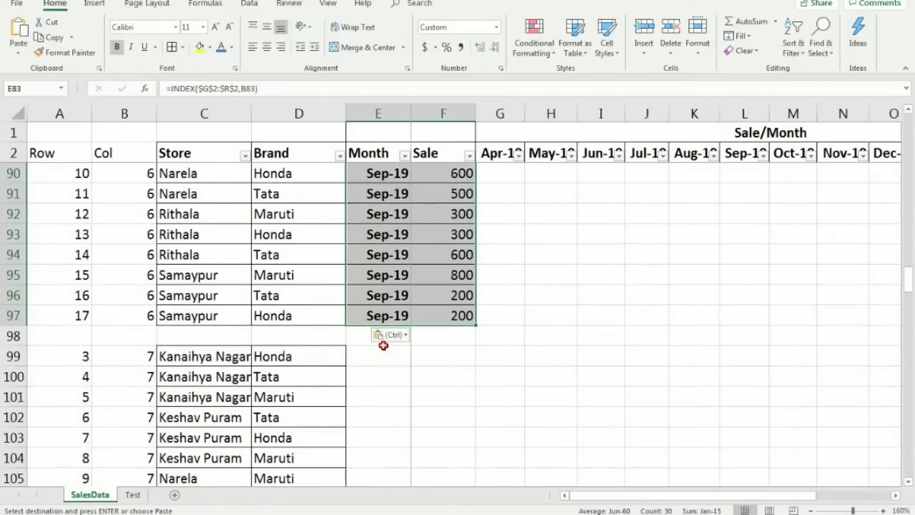
click(384, 351)
key(ctrl+v)
scroll(385, 349, down, 6)
scroll(382, 322, down, 1)
click(376, 253)
key(ctrl+v)
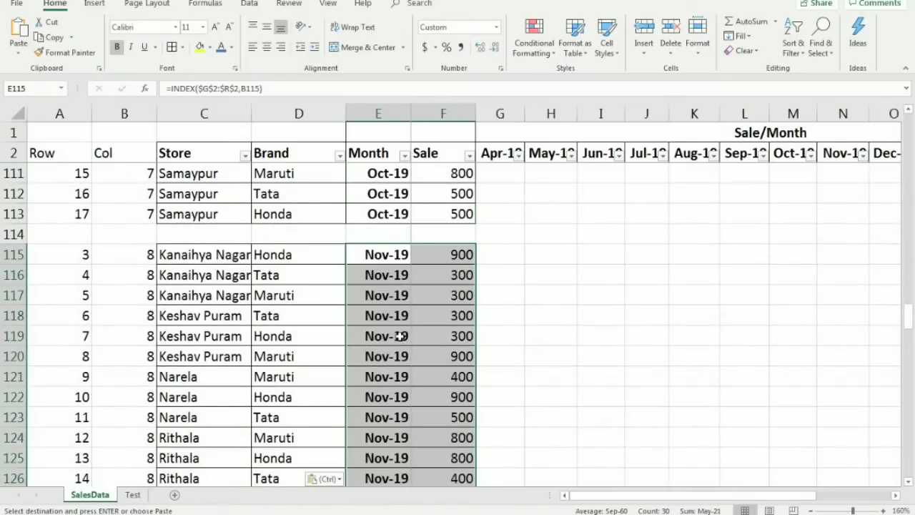
scroll(402, 345, down, 6)
click(360, 218)
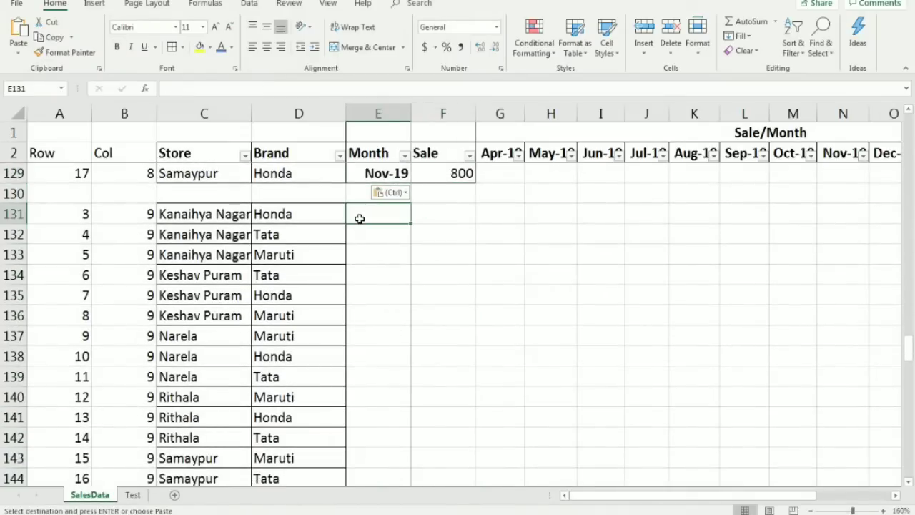
key(ctrl+v)
Paste the copied formulas into the Col 10 and 11 blocks, starting at E147 and E163.
scroll(384, 254, down, 4)
scroll(364, 201, down, 2)
scroll(377, 219, up, 2)
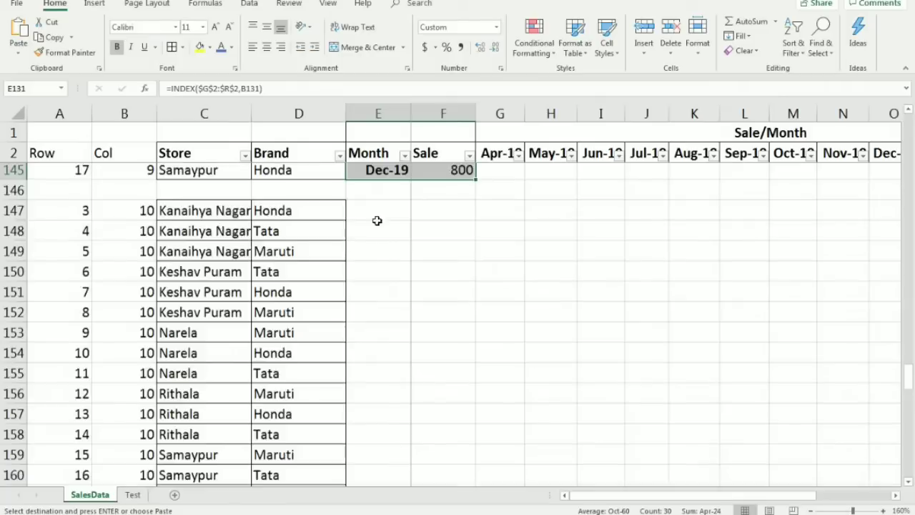
click(384, 295)
key(ctrl+v)
scroll(386, 290, down, 6)
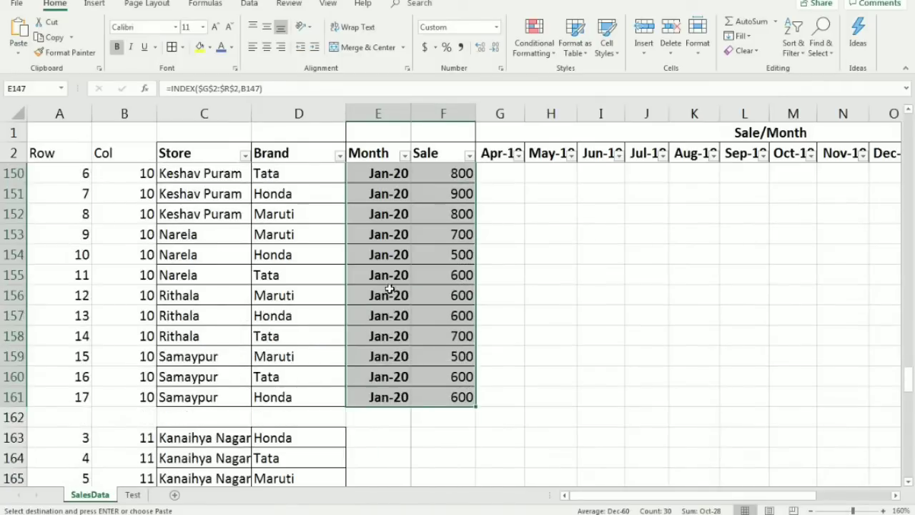
click(366, 247)
key(ctrl+v)
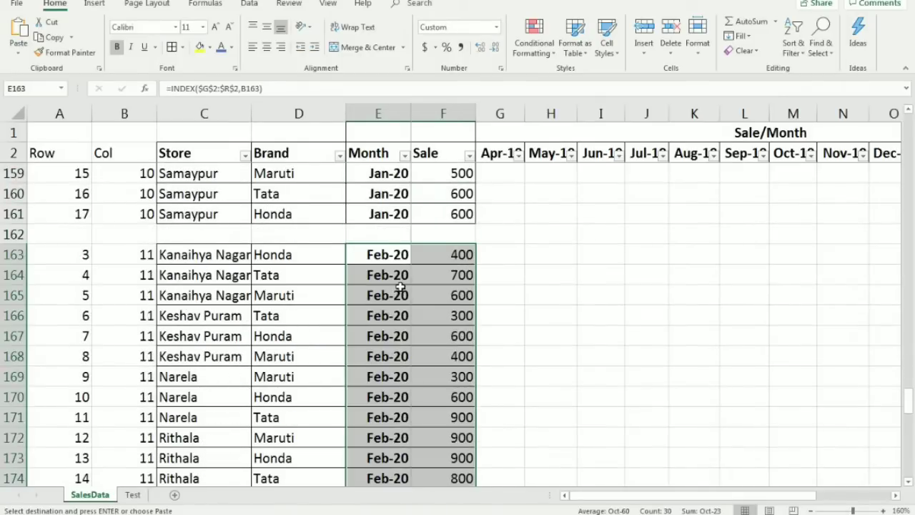
Paste the copied Month and Sale formulas into the Col 12 block starting at E179.
scroll(400, 289, down, 5)
click(379, 271)
key(ctrl+v)
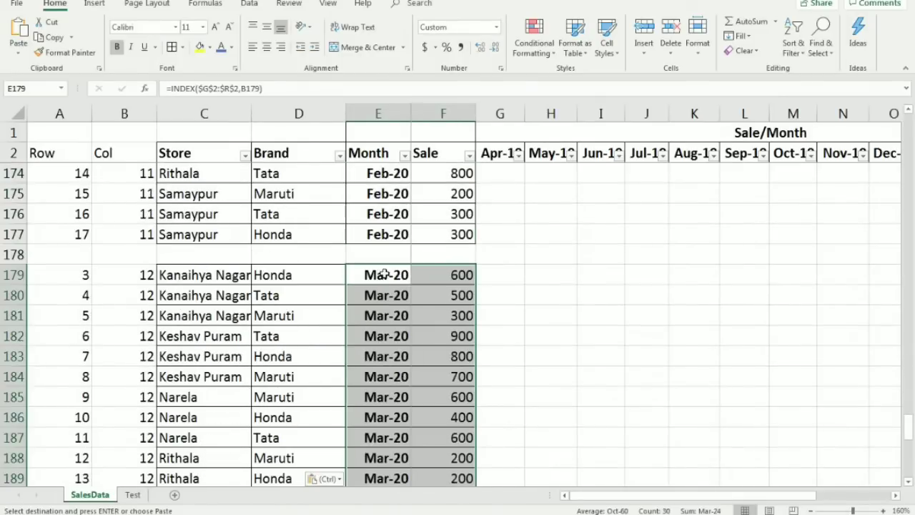
scroll(431, 259, up, 14)
drag(406, 115, 430, 113)
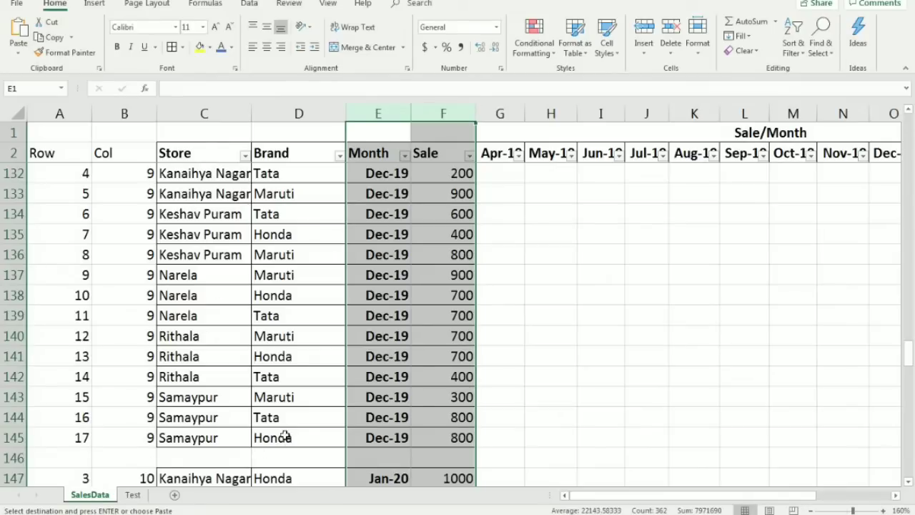
drag(57, 113, 104, 116)
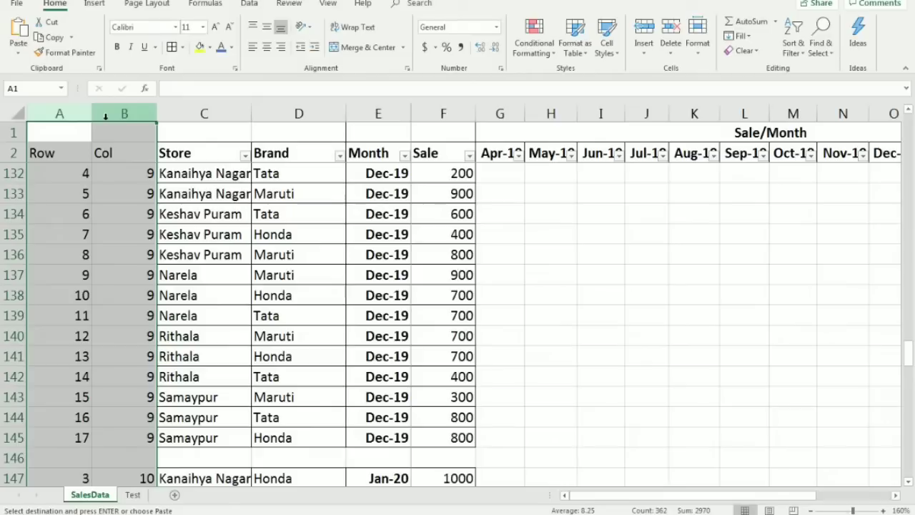
scroll(607, 254, up, 2)
scroll(606, 254, up, 20)
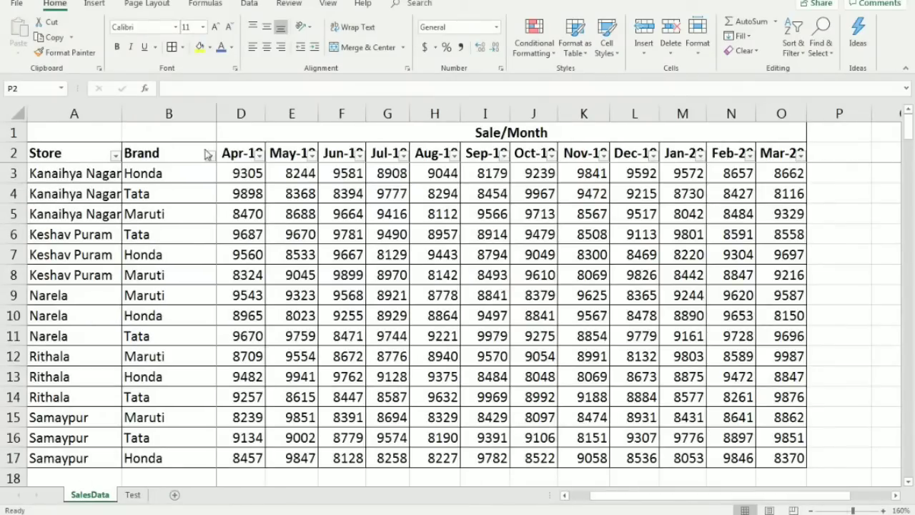
Enter the header "Apr-20 Target" in P2, beside the Mar-20 column of the original sales table.
click(779, 152)
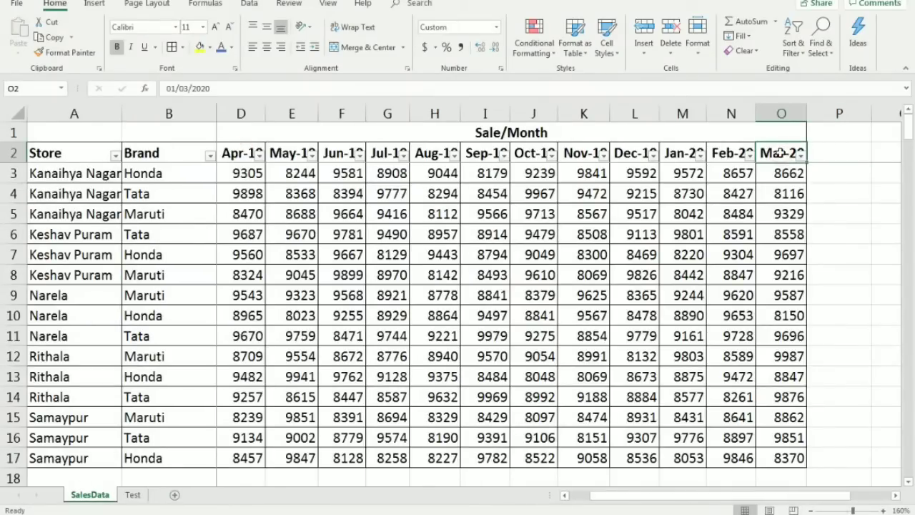
click(827, 153)
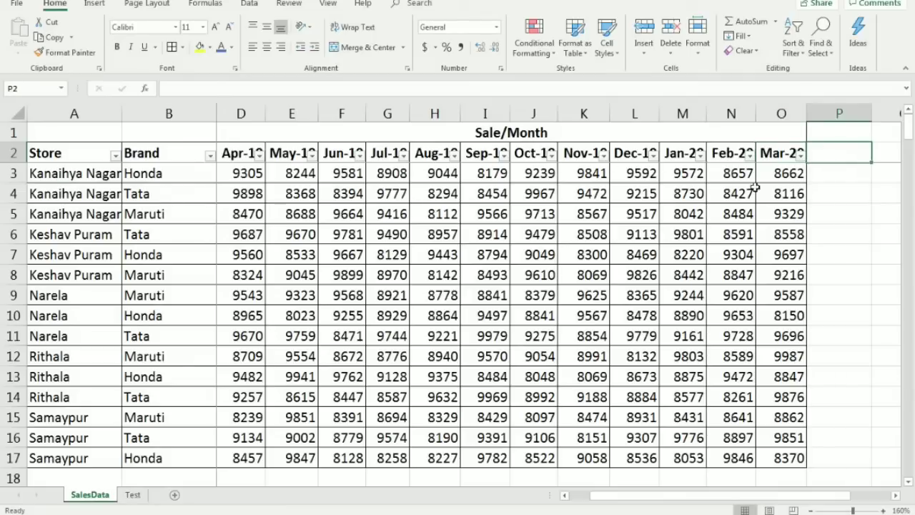
text(Ap)
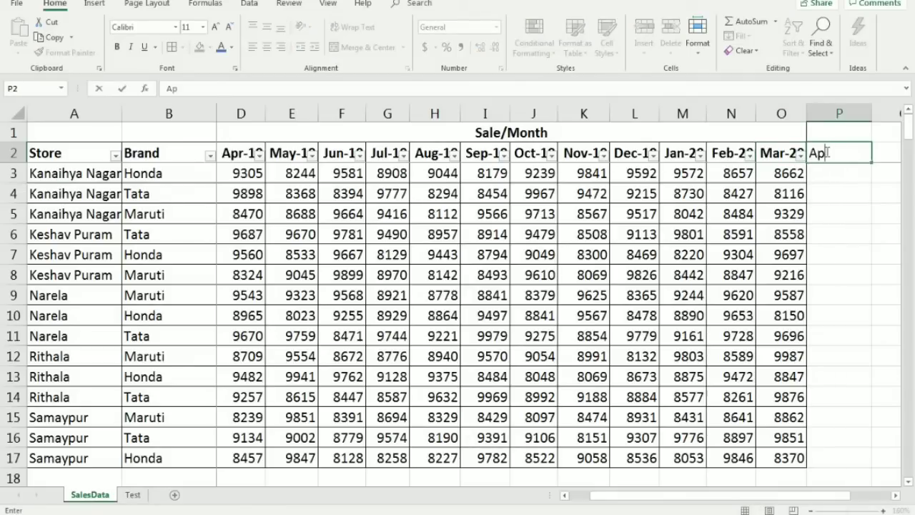
text(r-20 Target)
key(Return)
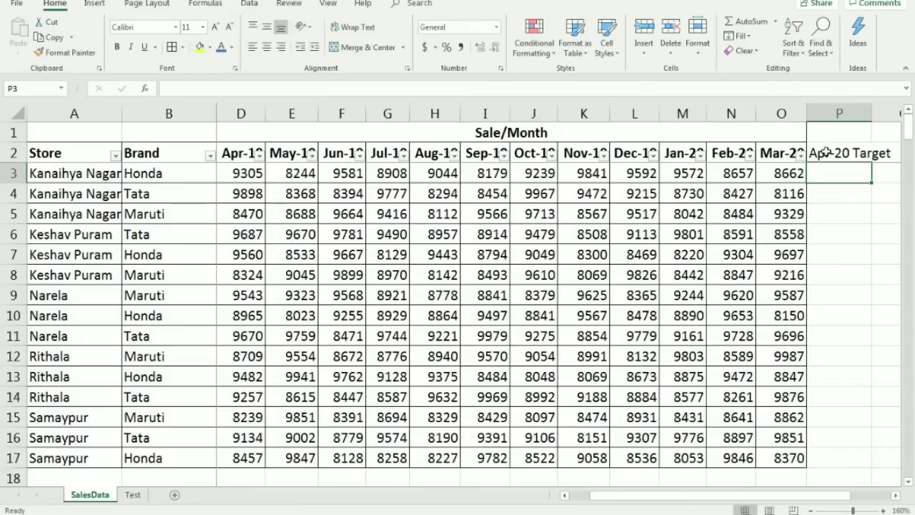
Calculate the first row's target in P3 with =AVERAGE(D3:O3)*120%.
text(=av)
key(Tab)
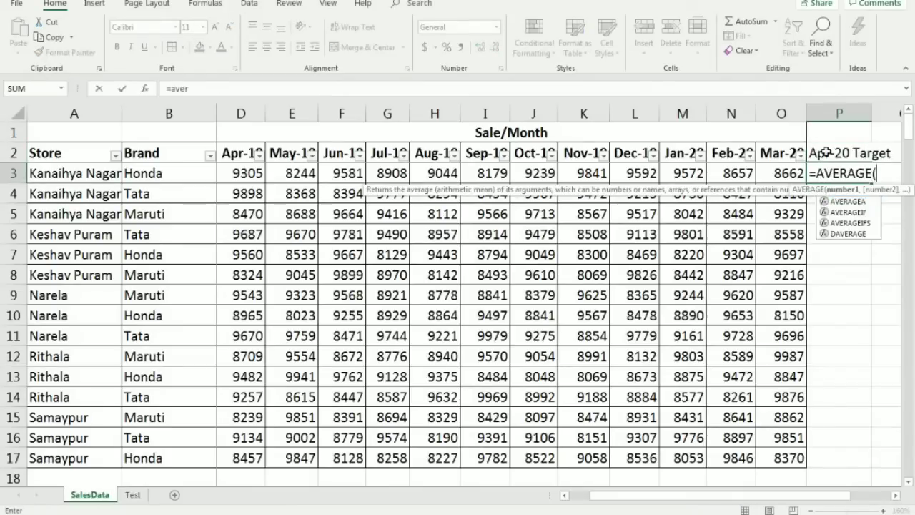
key(Left)
key(shift+Left)
key(shift+Left)
key(shift+Left)
key(shift+Left)
key(shift+Left)
key(shift+Left)
key(shift+Left)
key(shift+Left)
key(shift+Left)
key(shift+Left)
key(shift+Left)
key(shift+Left)
key(shift+Left)
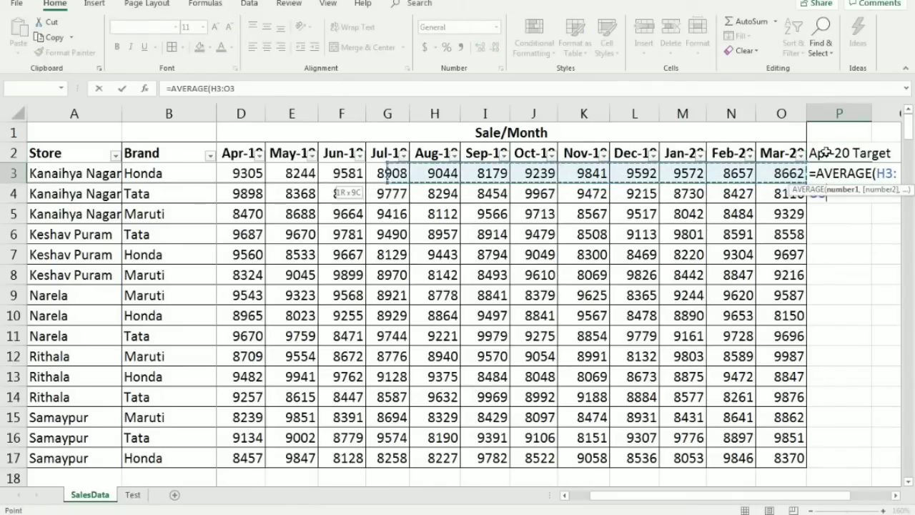
key(shift+Right)
key(shift+Right)
key(shift+Right)
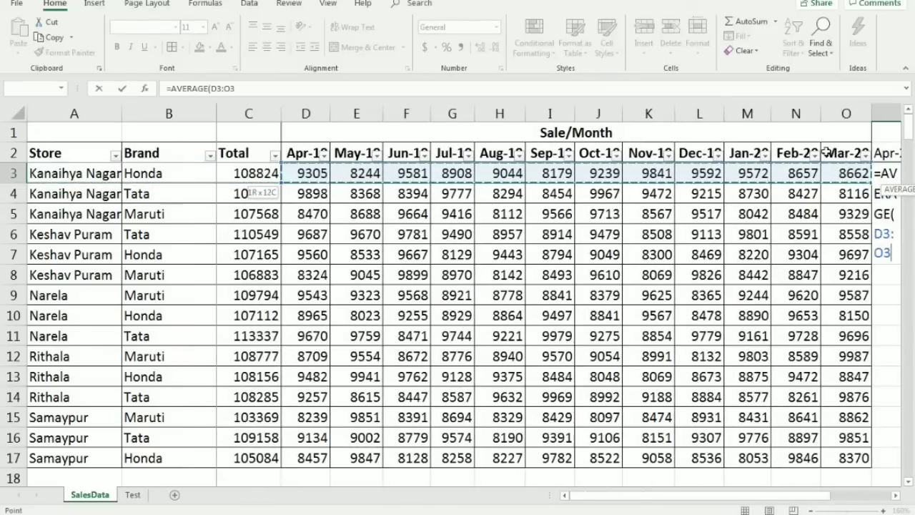
text())
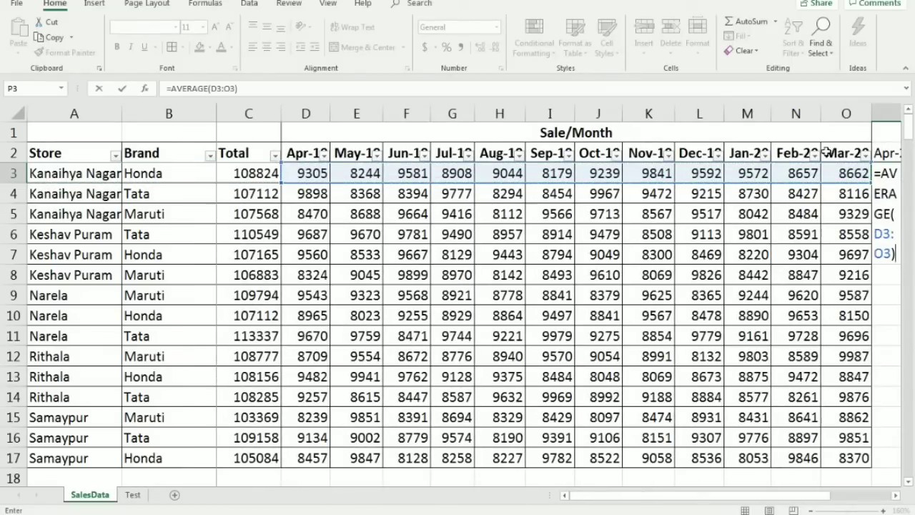
text(*120%)
key(Return)
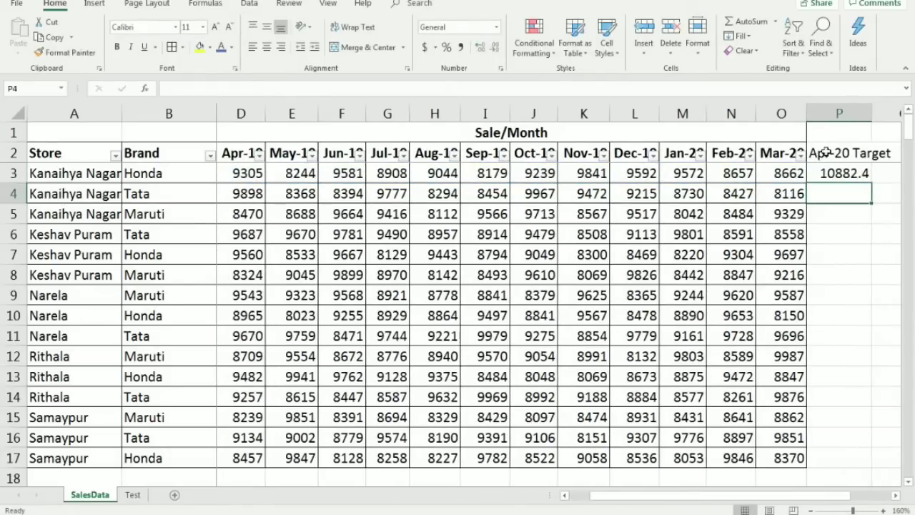
Copy the P3 target formula down the whole Apr-20 Target column to P17.
key(Up)
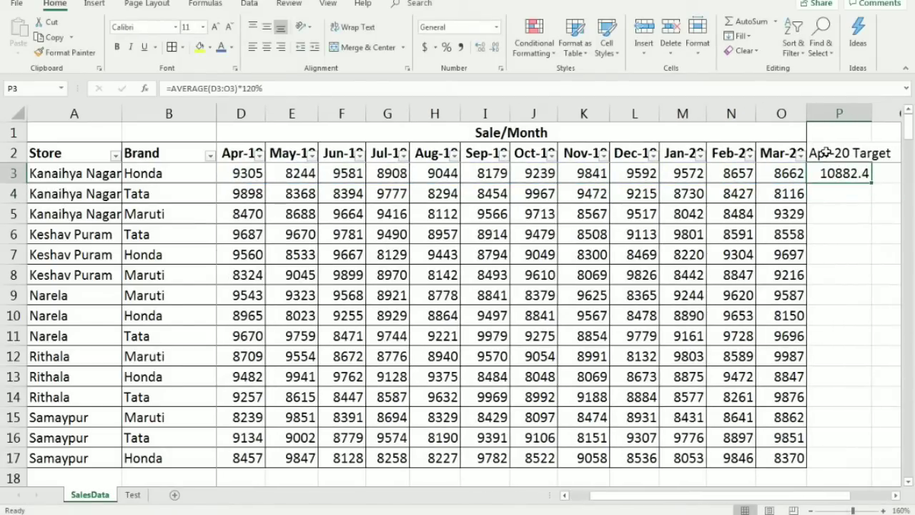
key(ctrl+c)
key(Left)
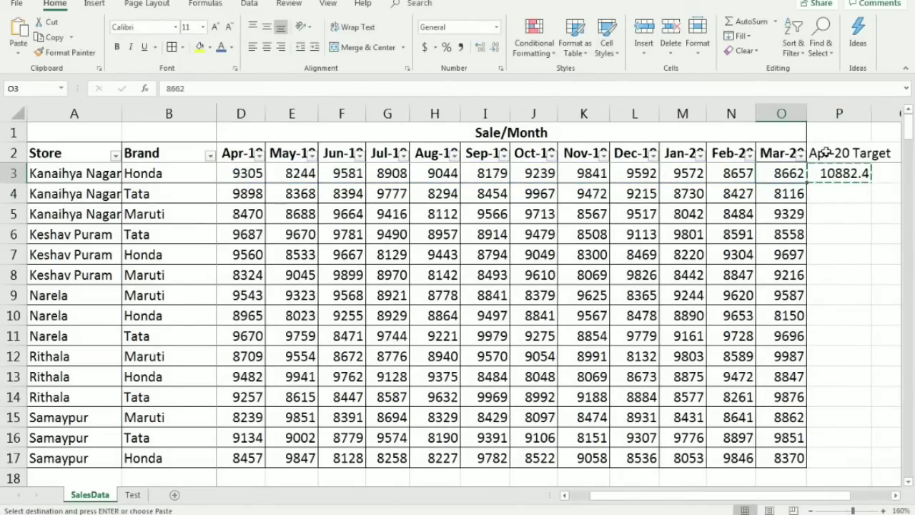
key(ctrl+Down)
key(Right)
key(ctrl+shift+Up)
key(Return)
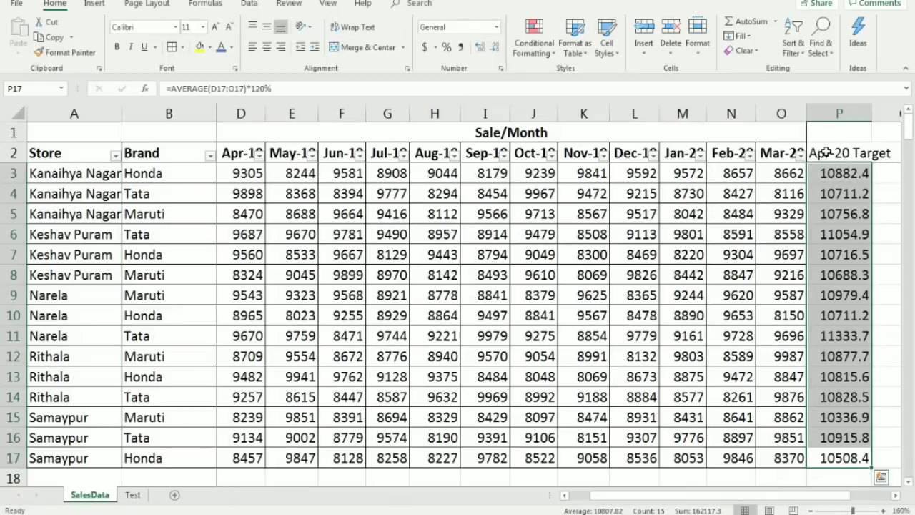
Round the P3 target to the nearest 1000 by changing its formula to =MROUND(AVERAGE(D3:O3)*120%,1000).
key(Up)
key(Up)
key(Up)
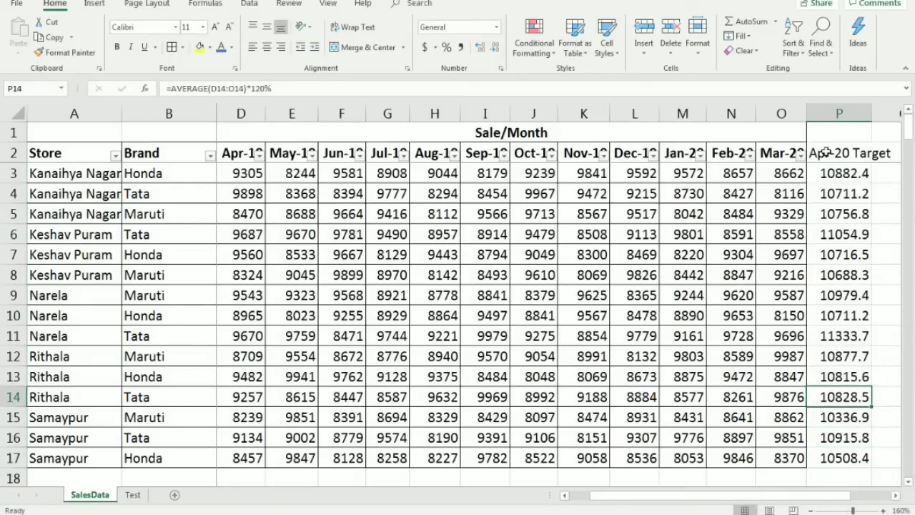
key(ctrl+Up)
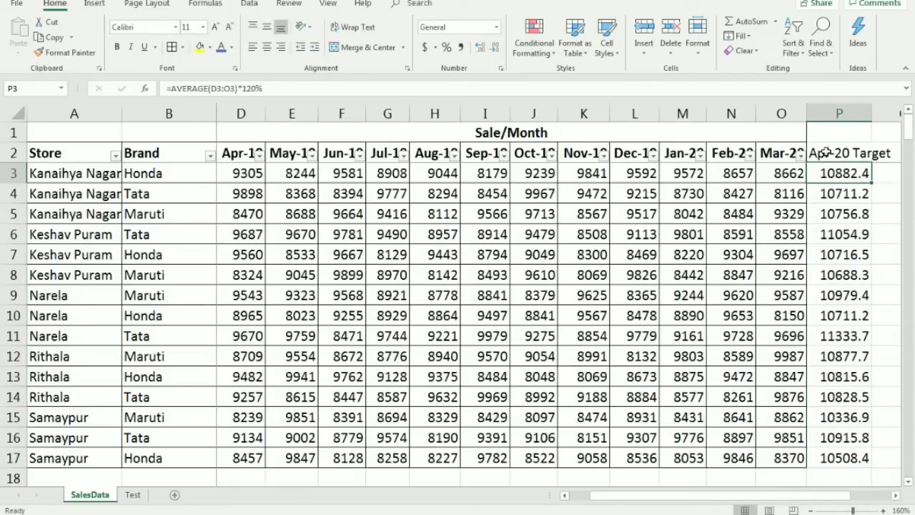
key(Left)
key(Right)
double_click(833, 171)
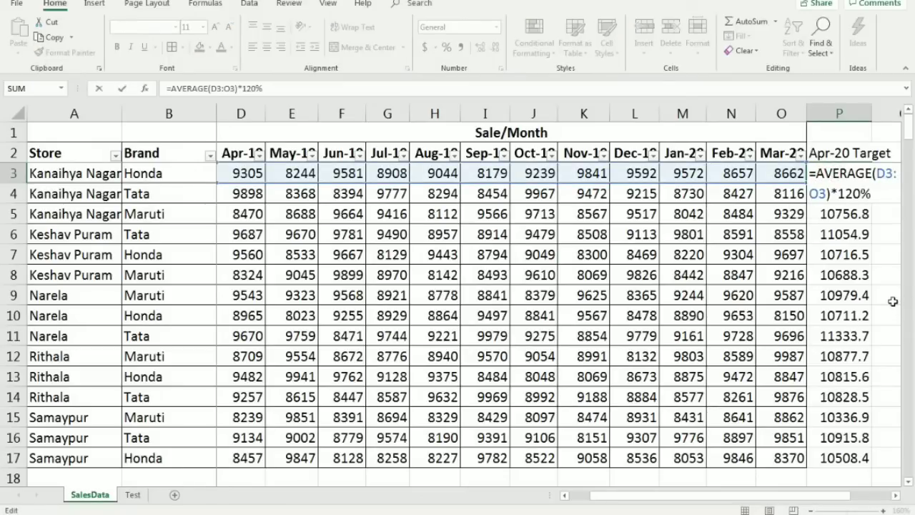
text(mroun)
key(Tab)
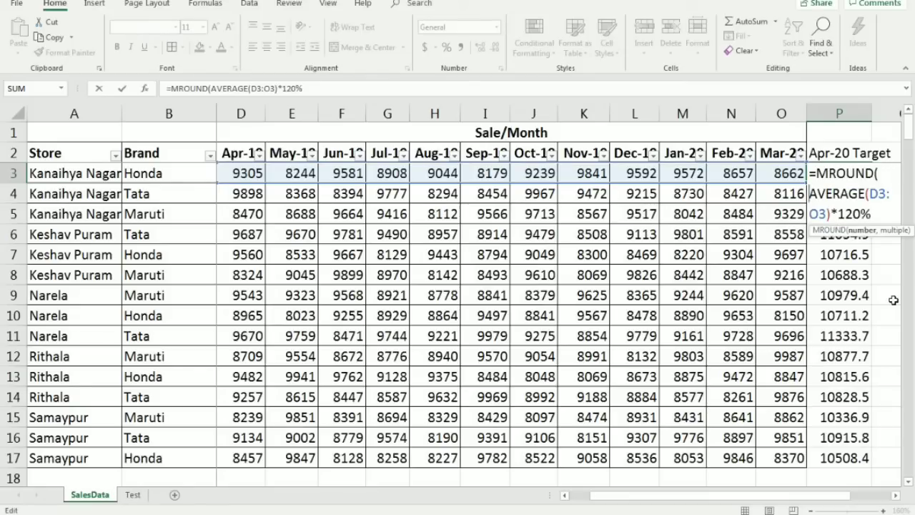
click(874, 214)
text(,100)
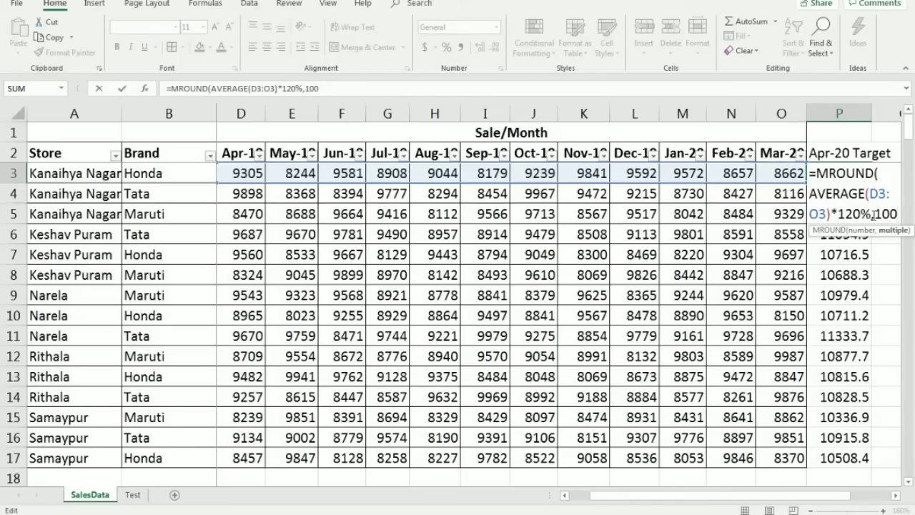
text(0)
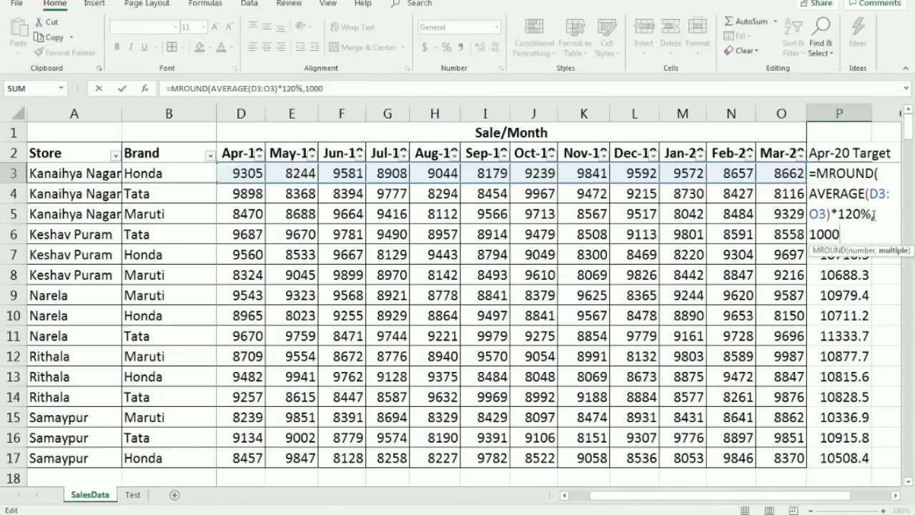
text())
key(ctrl+Return)
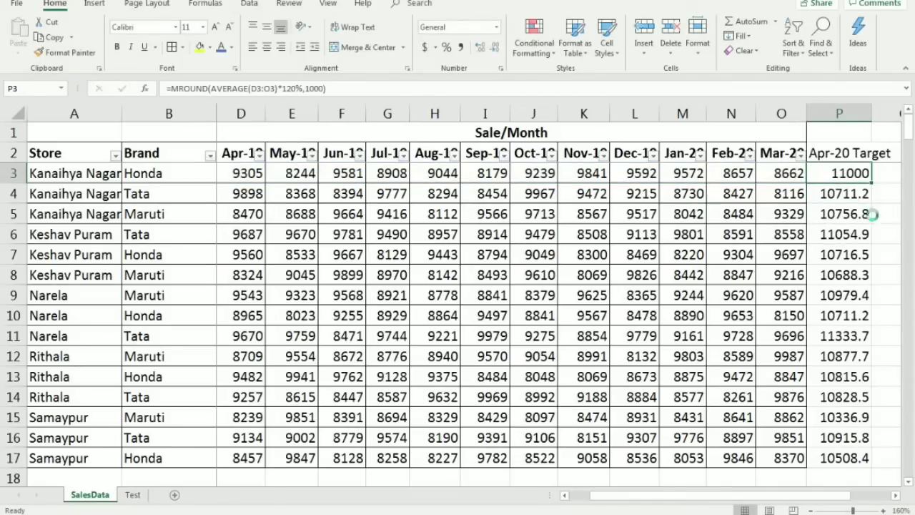
Copy the rounded target formula from P3 over the remaining target cells P4:P17.
key(ctrl+c)
key(Down)
key(ctrl+shift+Down)
key(ctrl+v)
key(Escape)
key(Up)
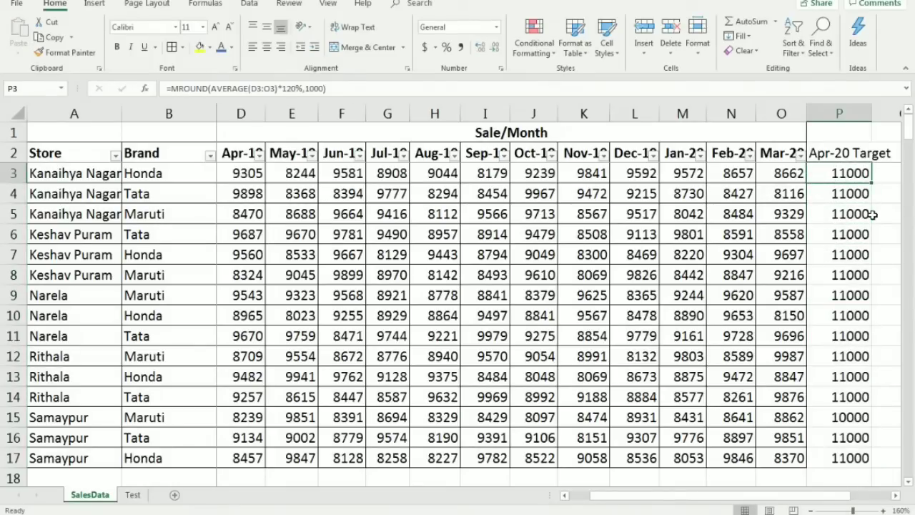
Calculate the first row's average monthly sale in Q3 with =AVERAGE(D3:O3).
key(Right)
text(=)
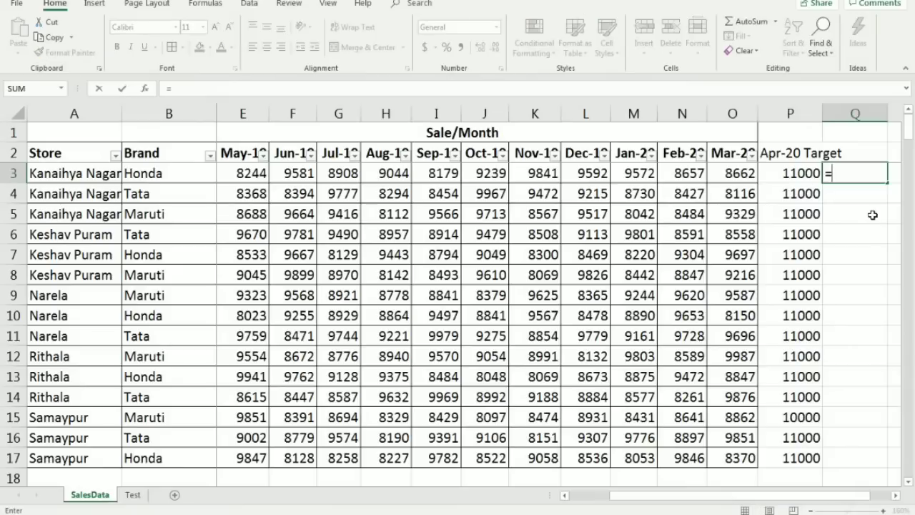
text(av)
key(Tab)
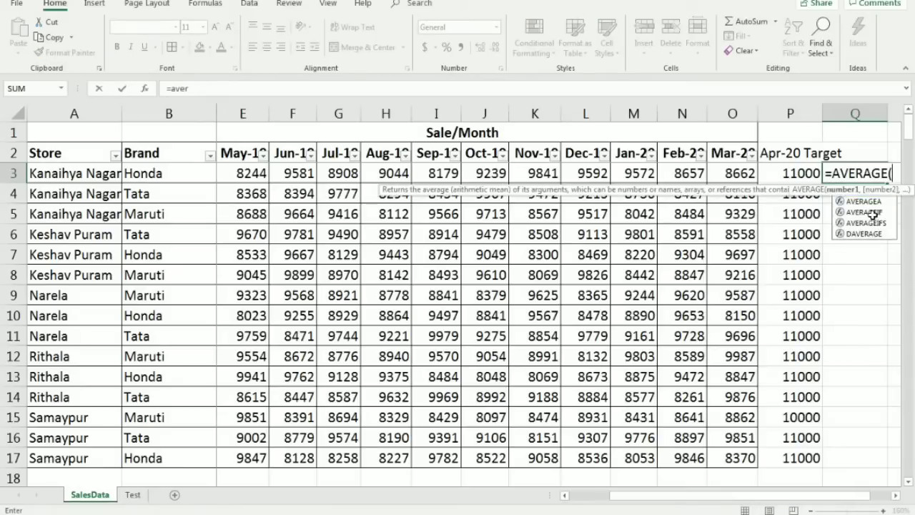
key(Left)
key(Left)
key(ctrl+shift+Left)
key(shift+Right)
key(shift+Right)
key(shift+Right)
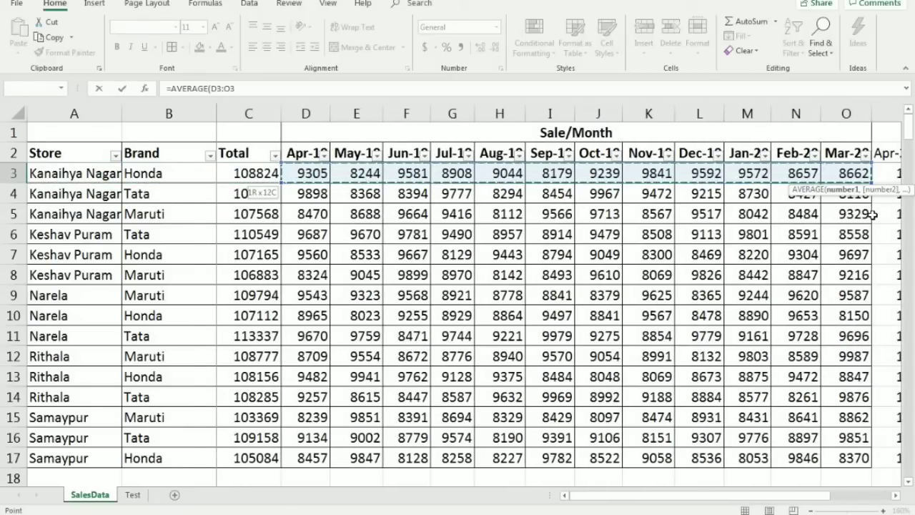
key(Return)
key(Up)
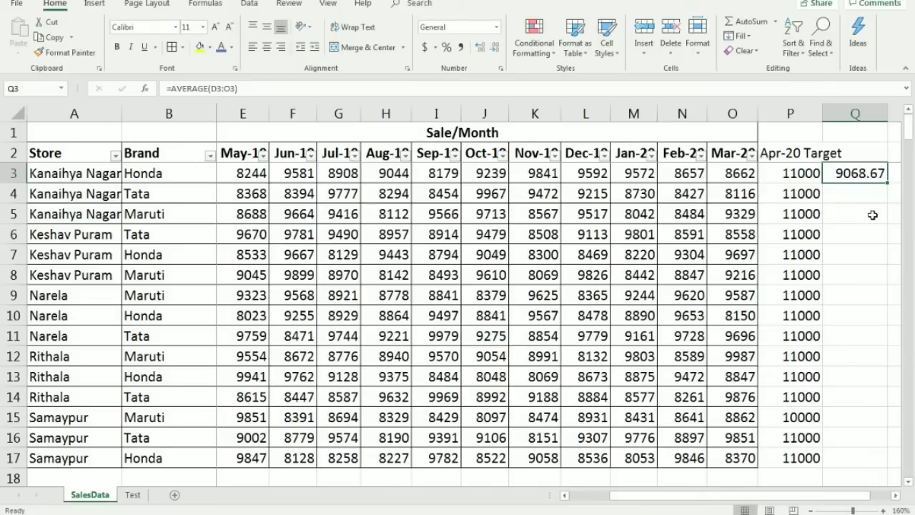
key(F2)
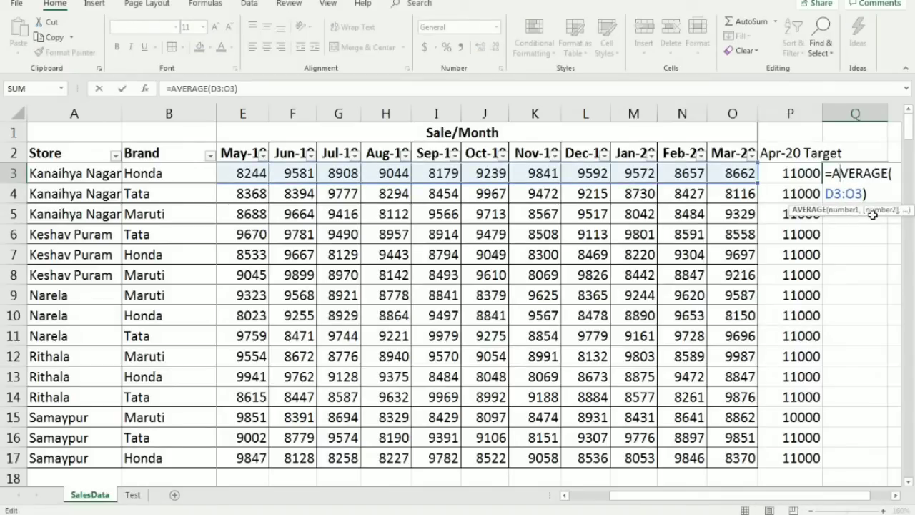
key(Left)
key(Tab)
key(Tab)
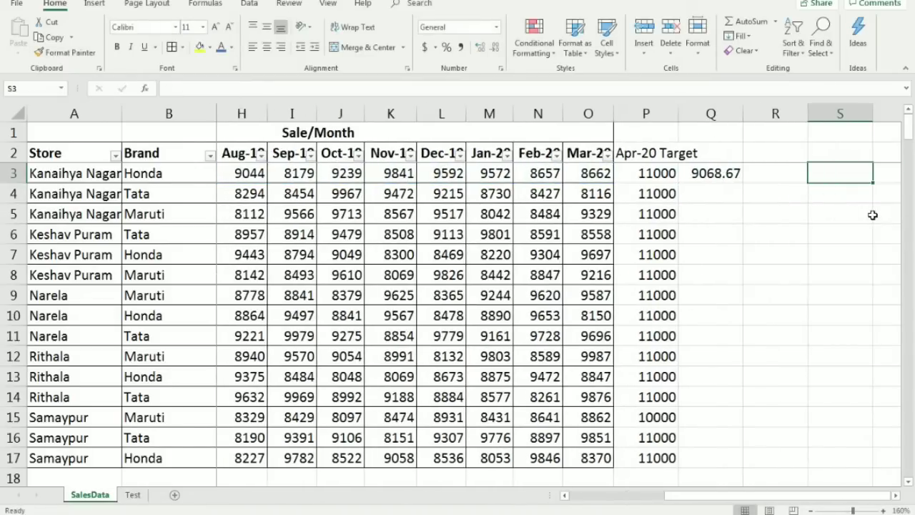
Round the Q3 average to the nearest 100 in R3 with =MROUND(Q3,100).
key(Left)
text(=mro)
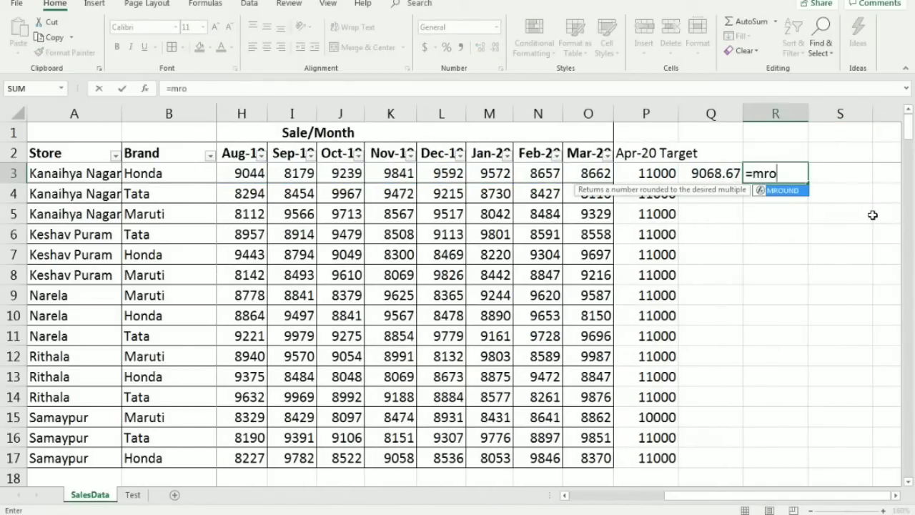
key(Tab)
key(Left)
text(,100))
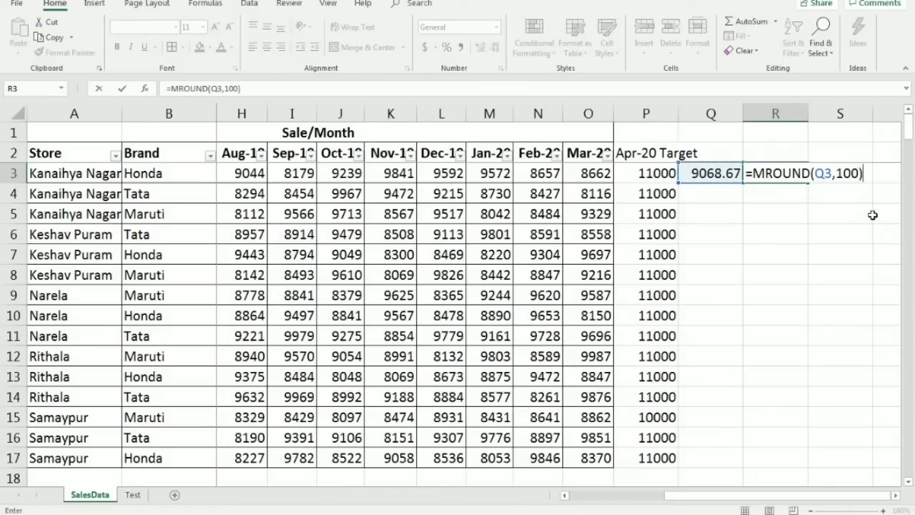
key(Return)
key(Up)
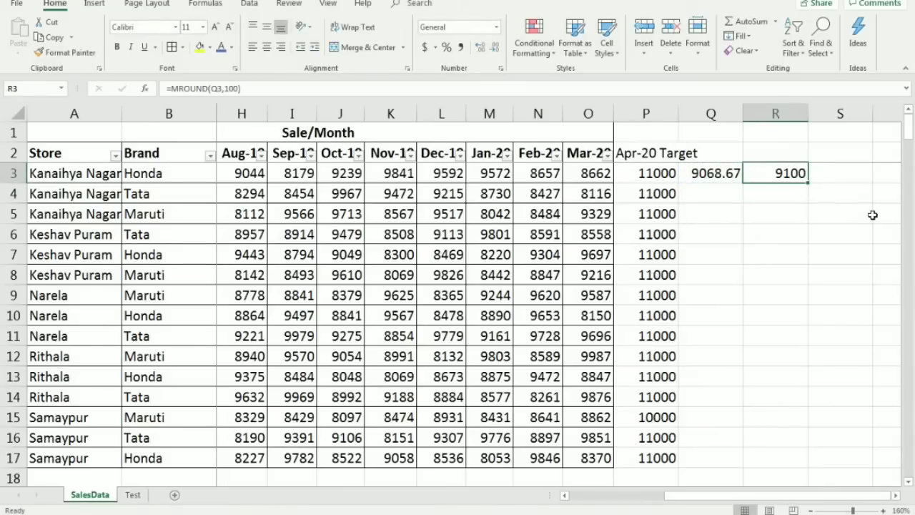
Round the Q3 average to the nearest hundred in S3 using the ROUND function, with =ROUND(Q3/100,0)*100.
key(Right)
text(=)
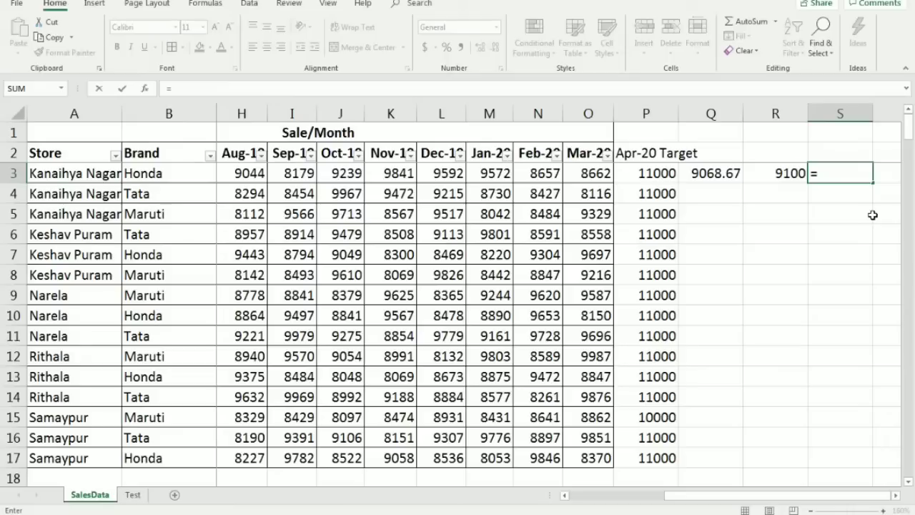
text(rou)
key(Tab)
key(Left)
key(Left)
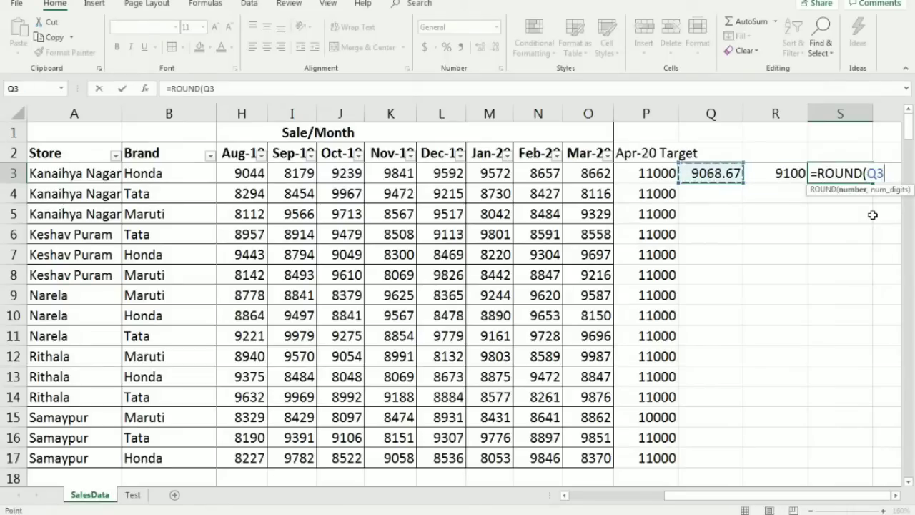
text(/100,0))
key(Return)
key(Up)
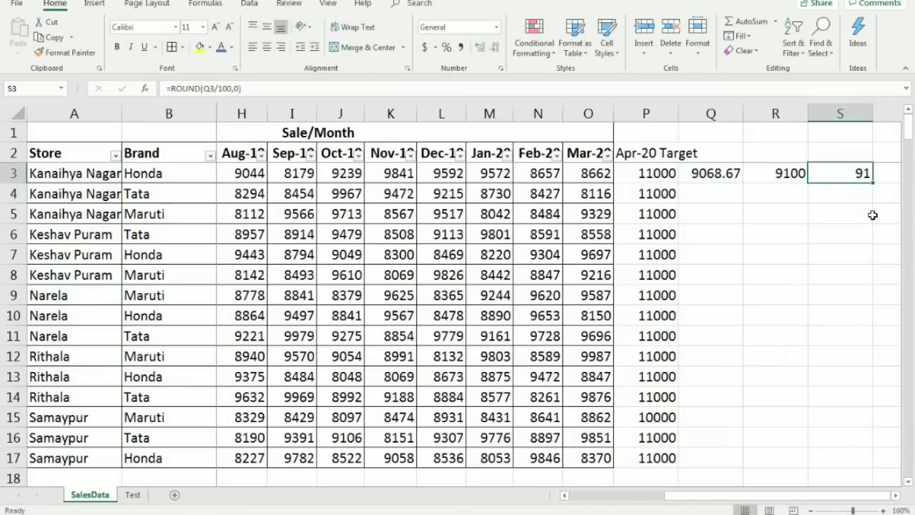
key(F2)
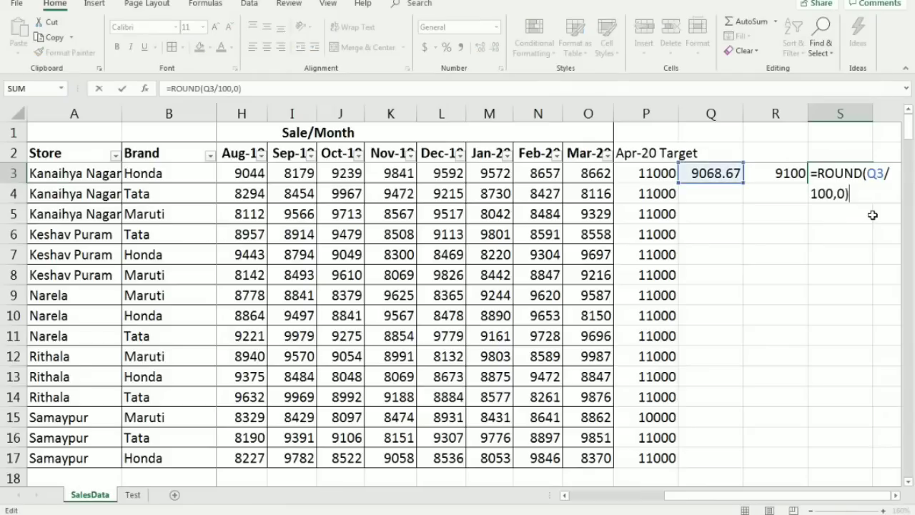
text(*100)
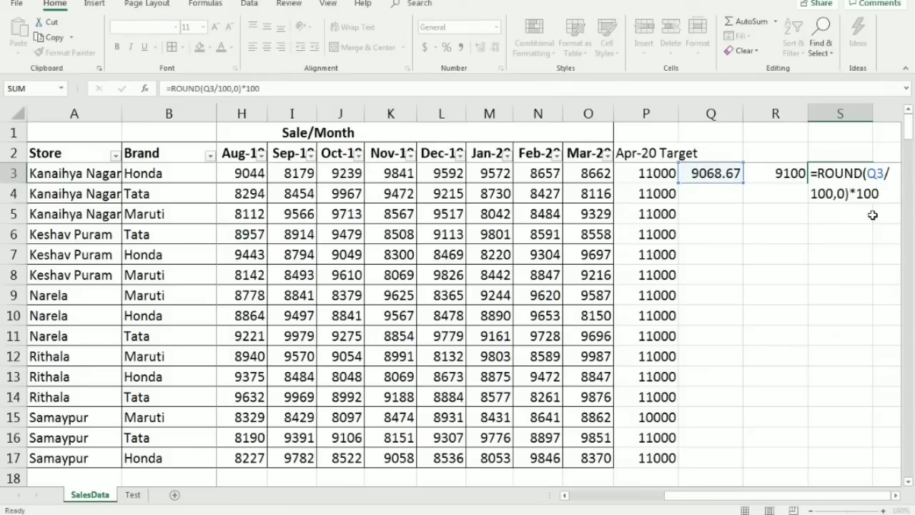
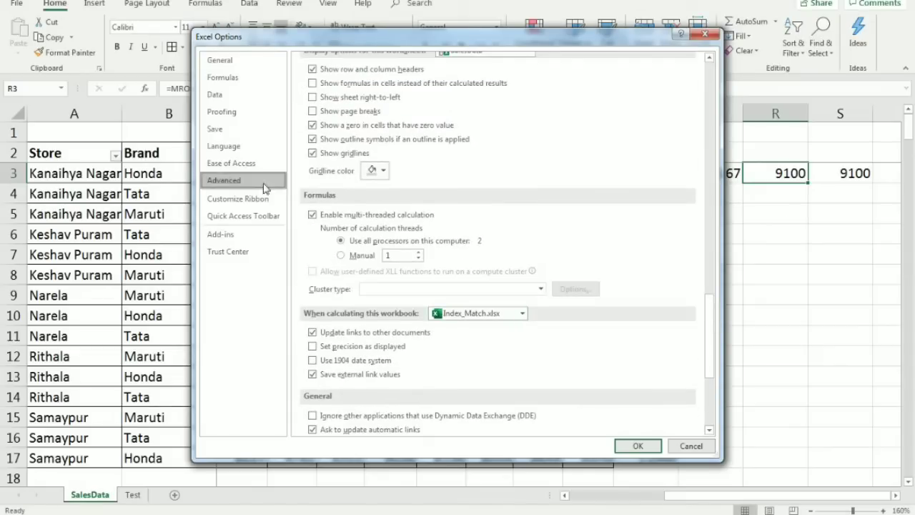
Enable Developer among the main tabs in the ribbon customization and apply the options.
click(236, 205)
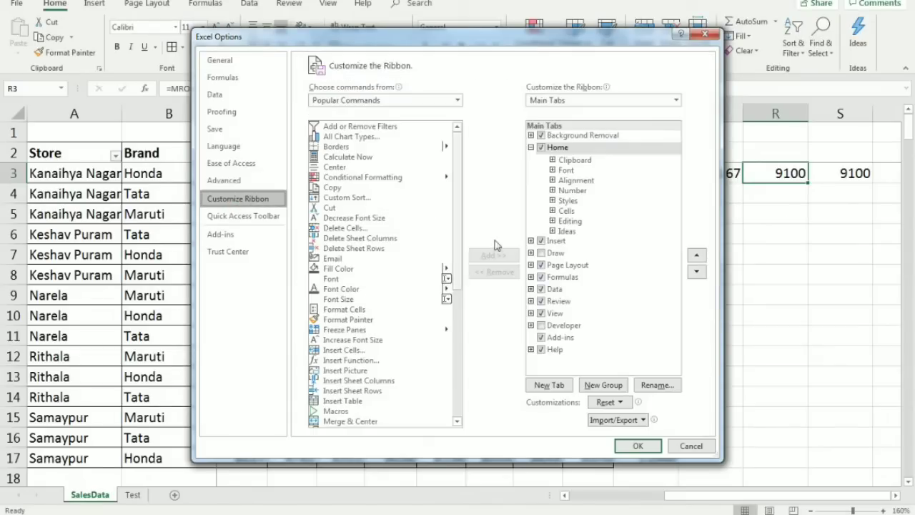
click(540, 327)
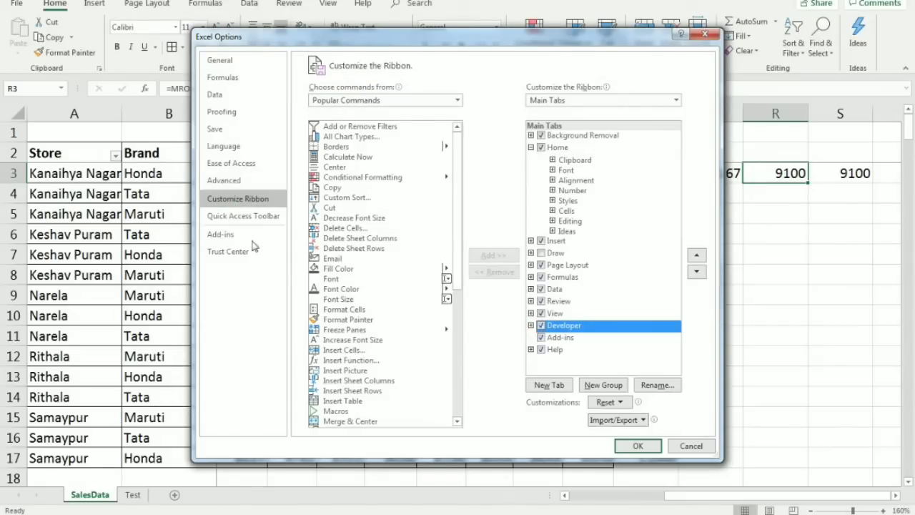
click(656, 447)
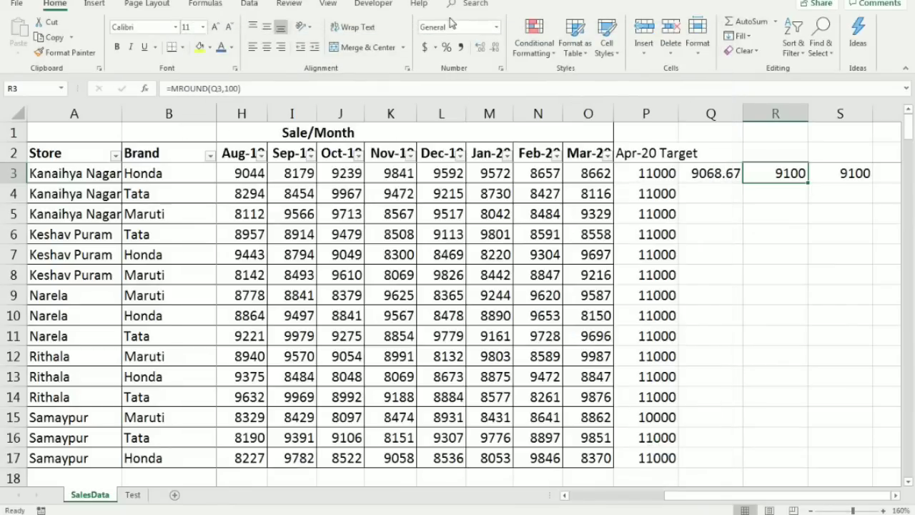
Hide the SalesData sheet by setting its Visible property to 2 - xlSheetVeryHidden, and close the sheet properties.
click(380, 6)
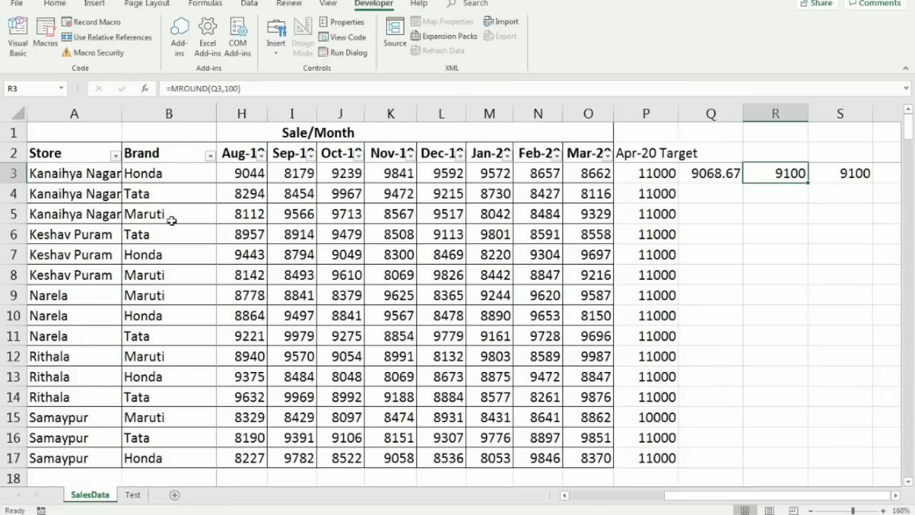
click(343, 23)
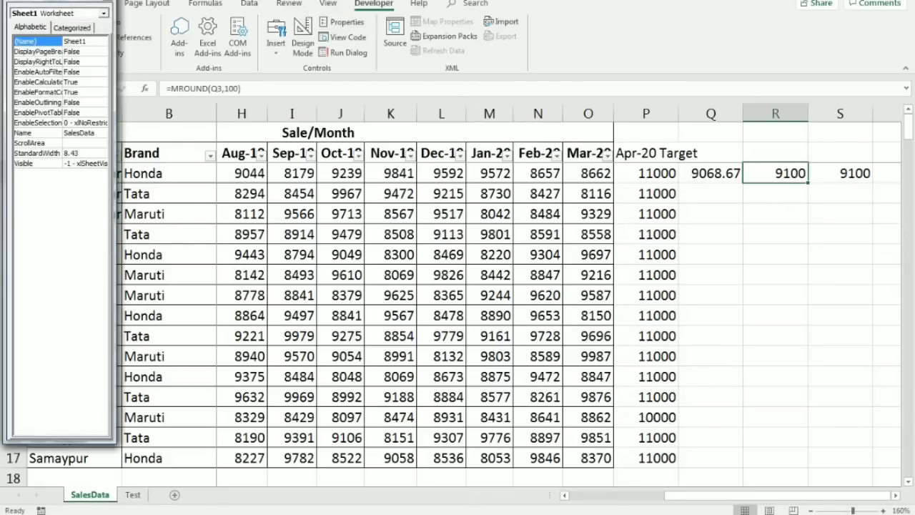
click(73, 163)
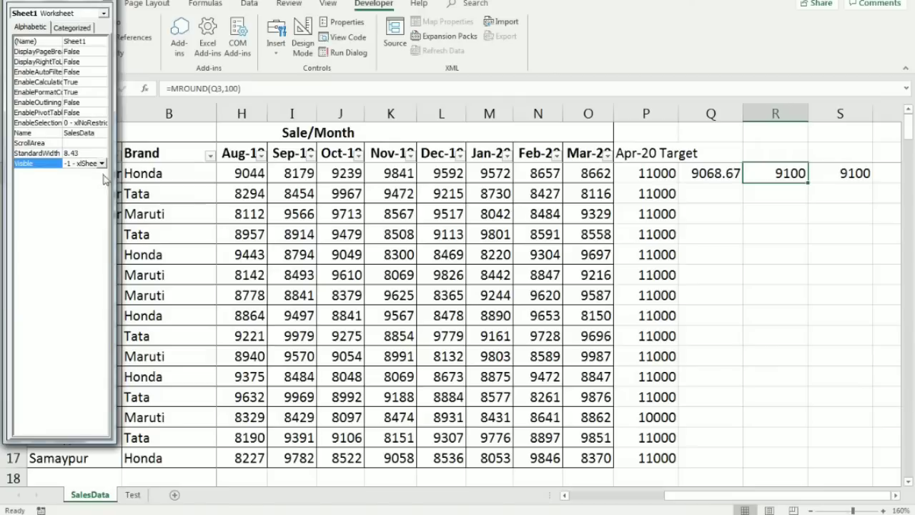
drag(113, 182, 226, 193)
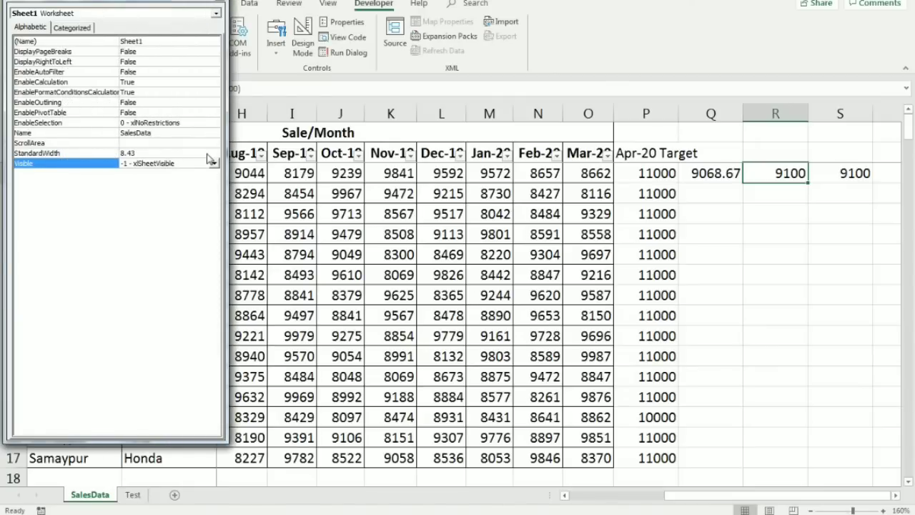
click(214, 164)
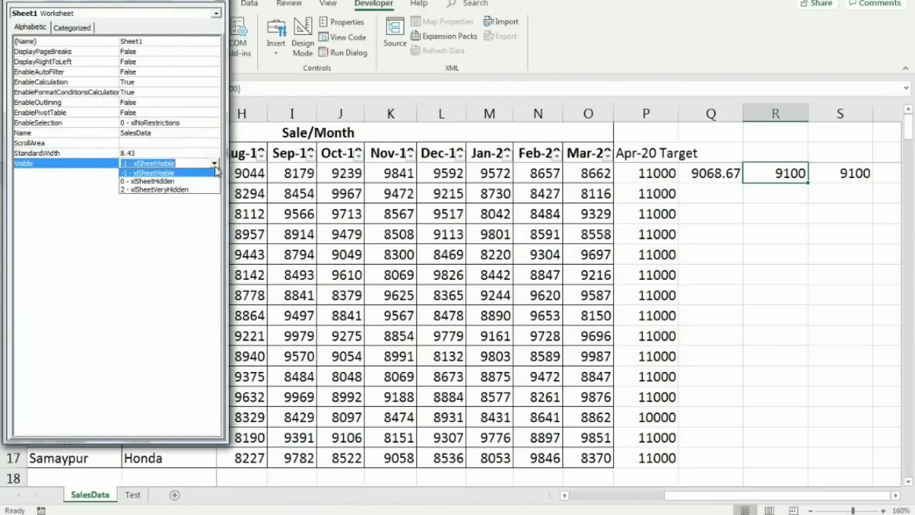
click(152, 196)
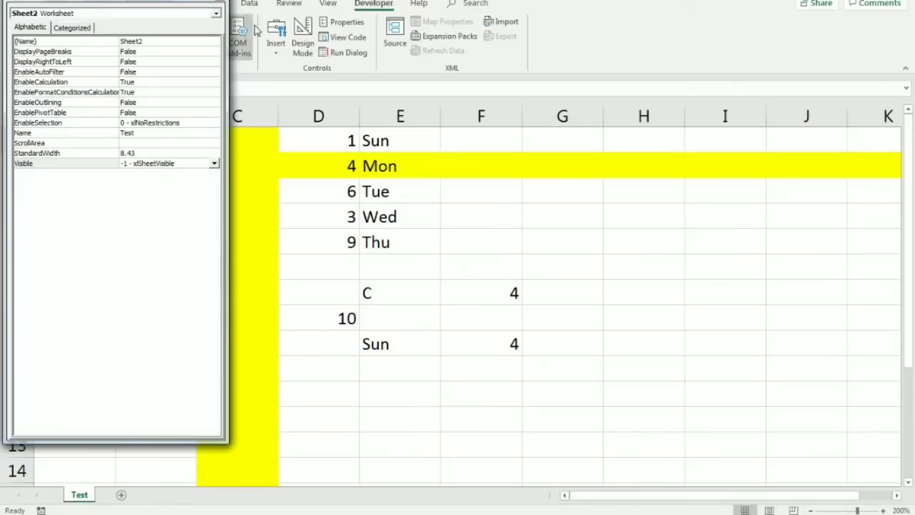
click(222, 13)
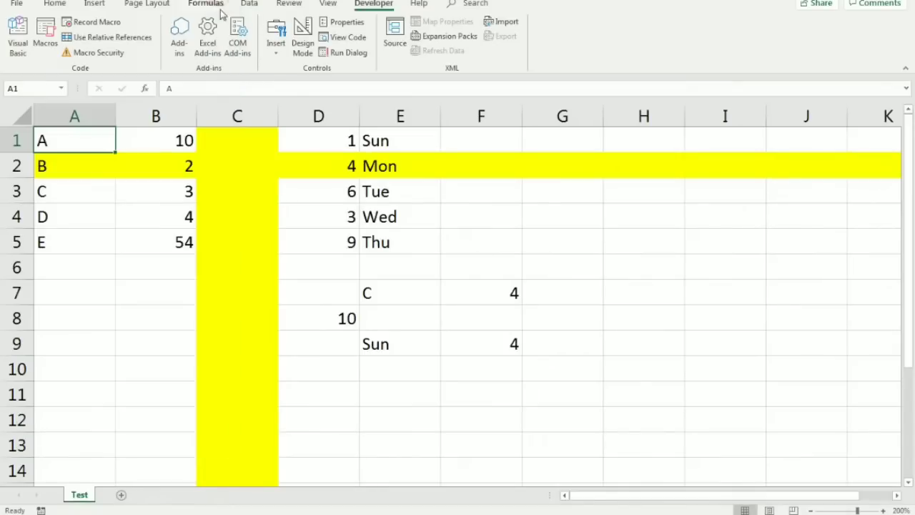
Check in the Test sheet's options whether hidden sheets can be unhidden.
right_click(80, 494)
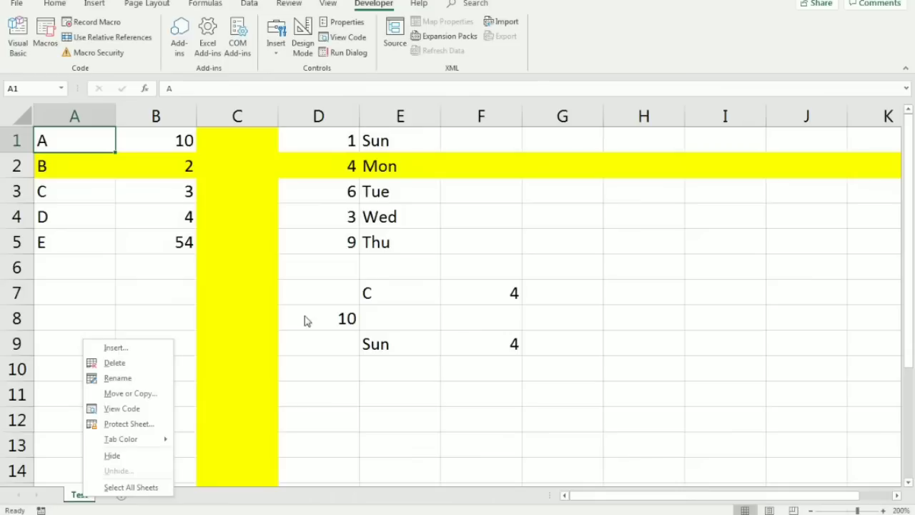
click(125, 256)
click(118, 286)
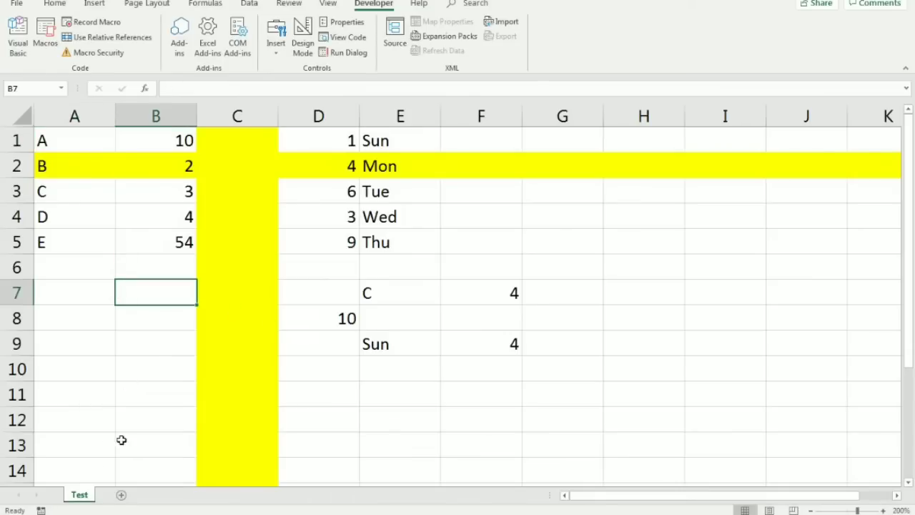
right_click(76, 497)
click(155, 283)
Open the Visual Basic editor and show the properties of Sheet1 (SalesData).
click(104, 6)
click(374, 5)
click(18, 47)
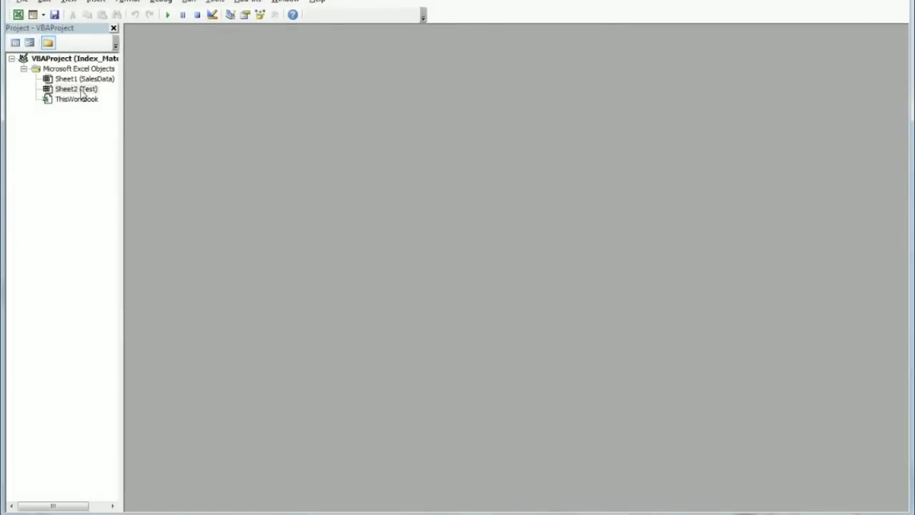
click(82, 81)
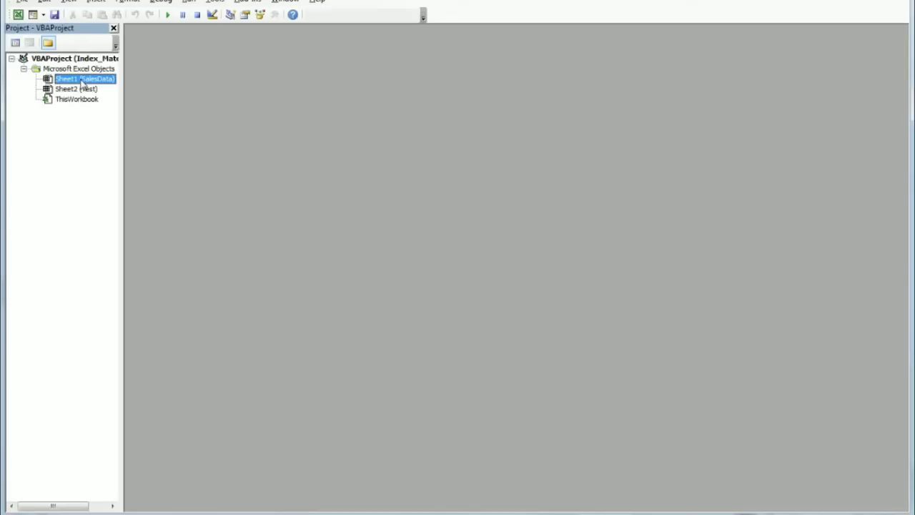
click(69, 1)
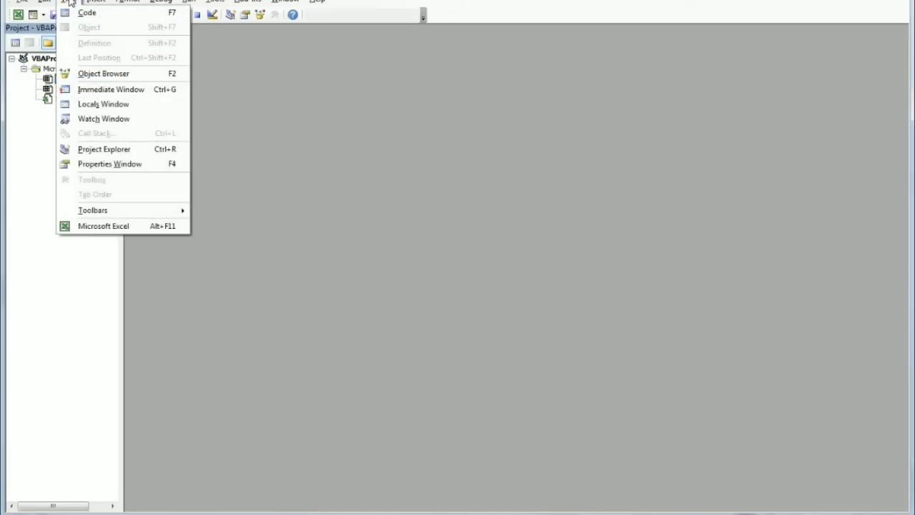
click(106, 164)
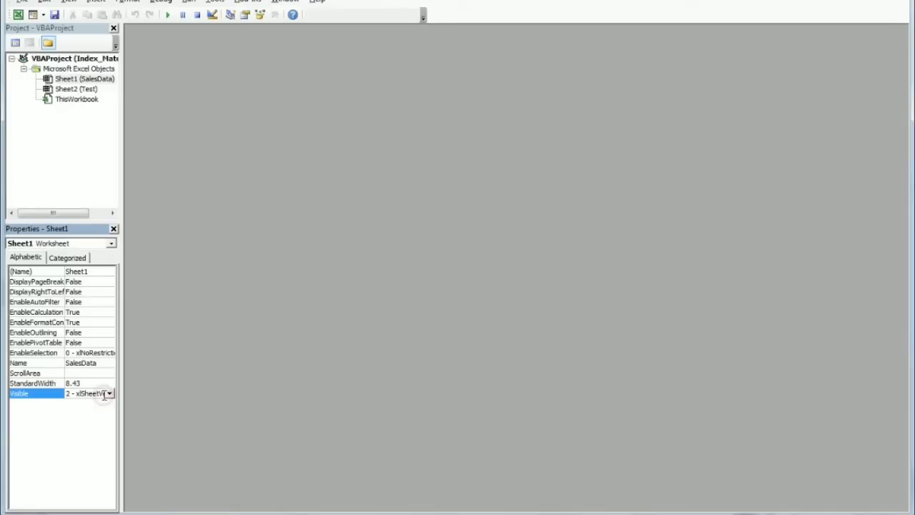
Set the SalesData sheet's Visible property to -1 - xlSheetVisible and switch back to that worksheet in Excel.
click(110, 393)
click(99, 403)
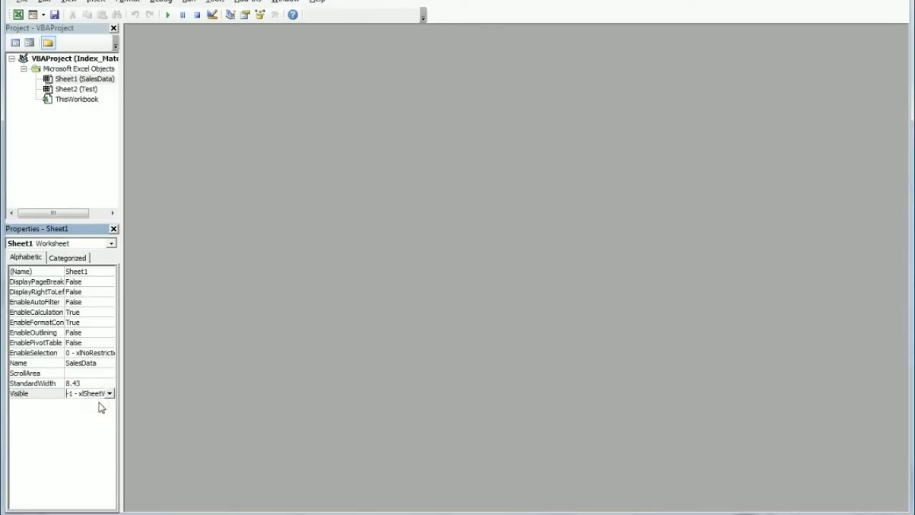
key(alt+F11)
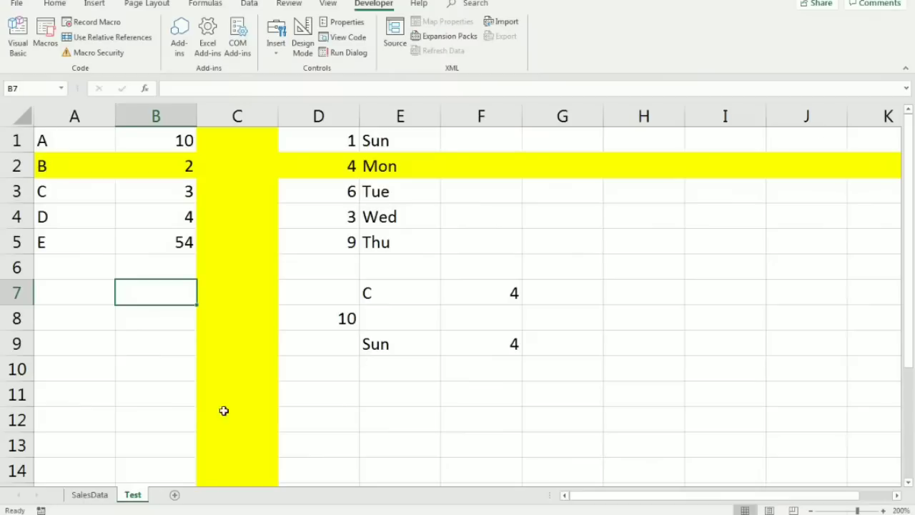
click(99, 496)
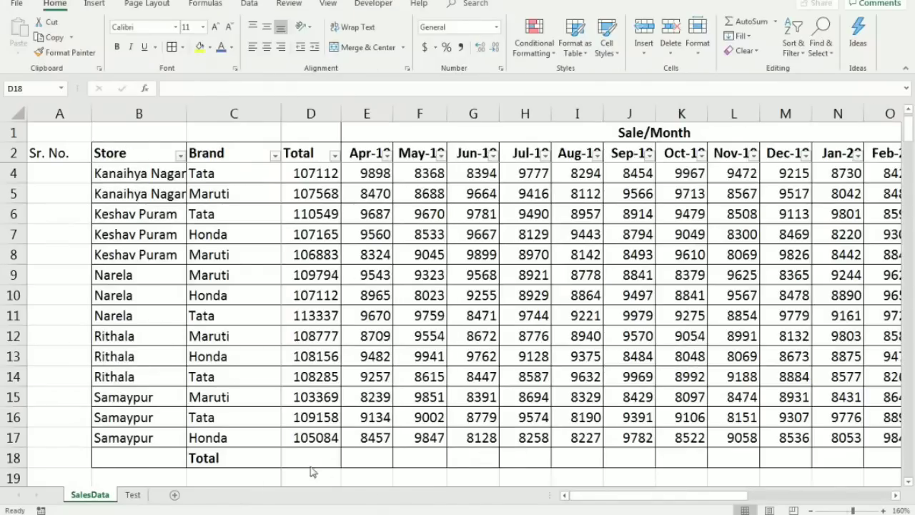
Fill the Total row from D18 across all month columns with =SUBTOTAL(9,D3:D17), adjusted for each column.
key(ctrl+shift+Right)
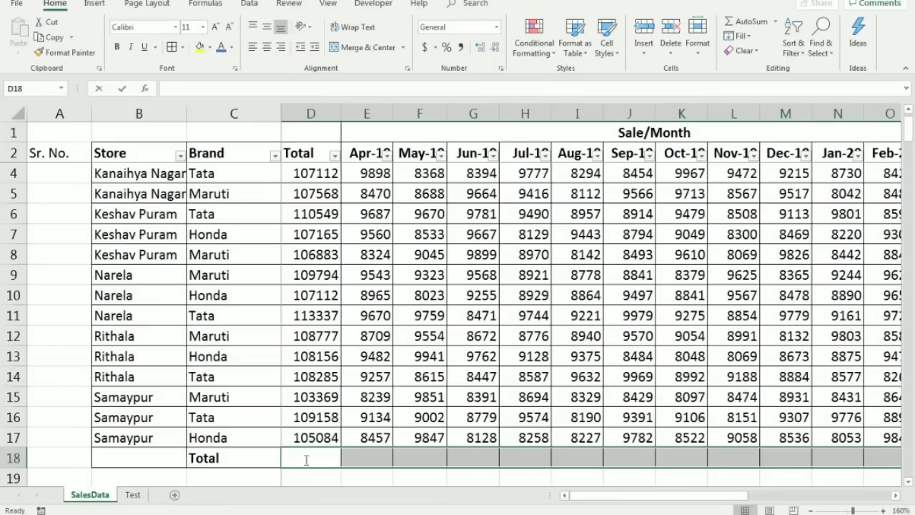
text(=)
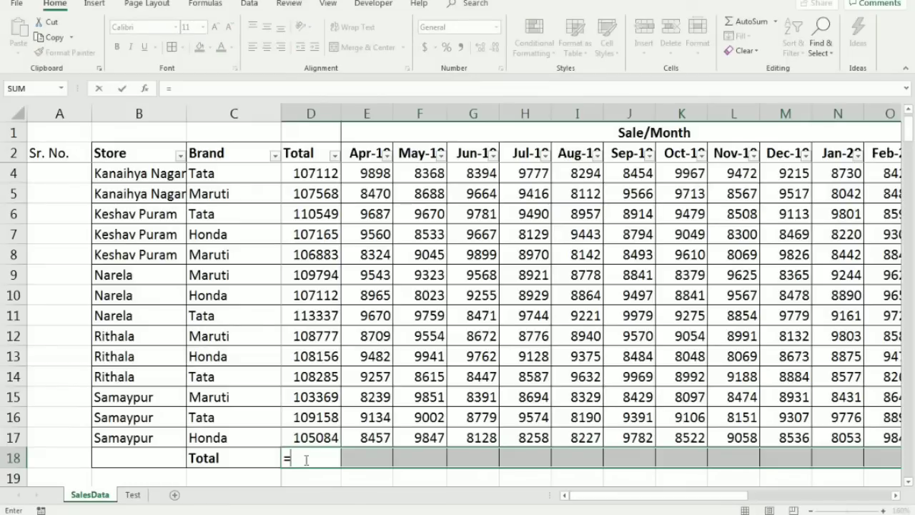
text(subt)
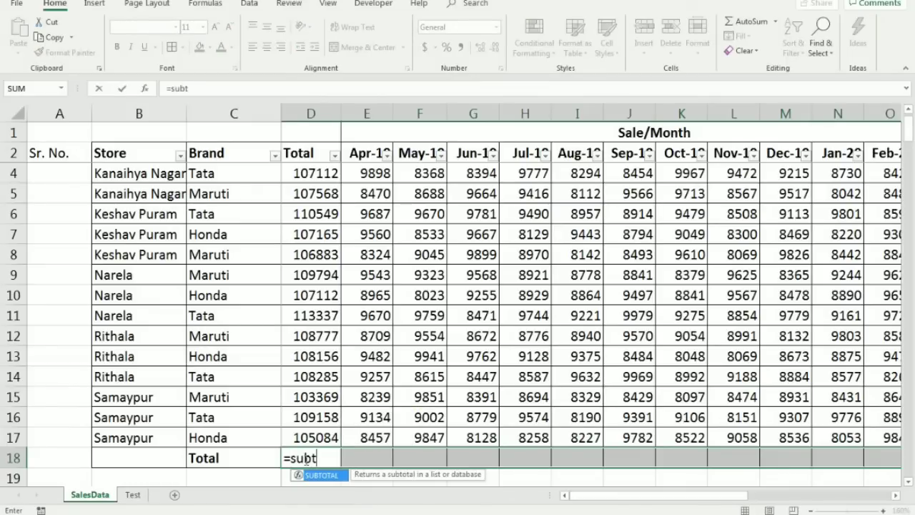
key(Tab)
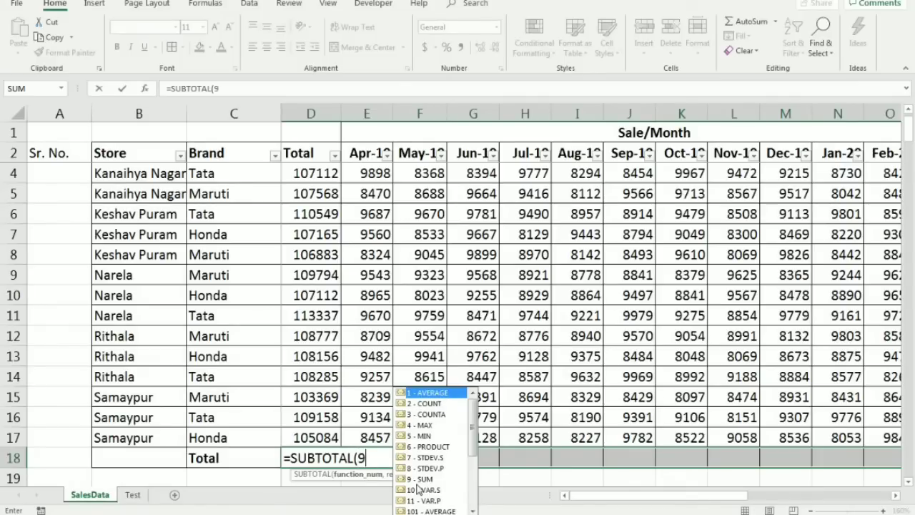
text(9,)
key(Up)
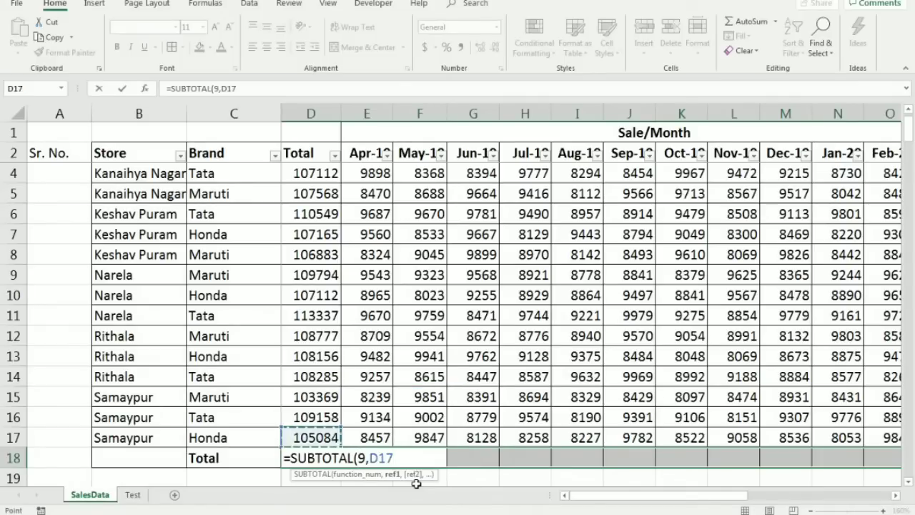
key(ctrl+shift+Up)
key(shift+Down)
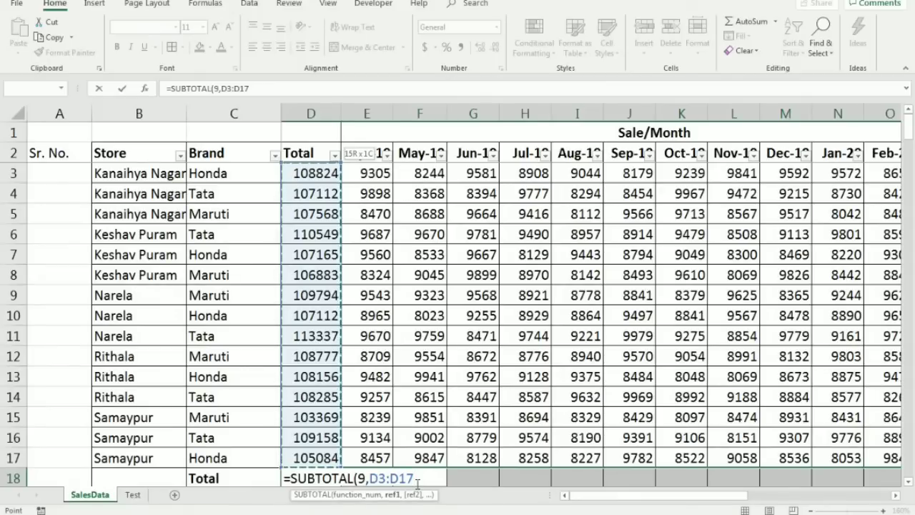
text())
key(ctrl+Return)
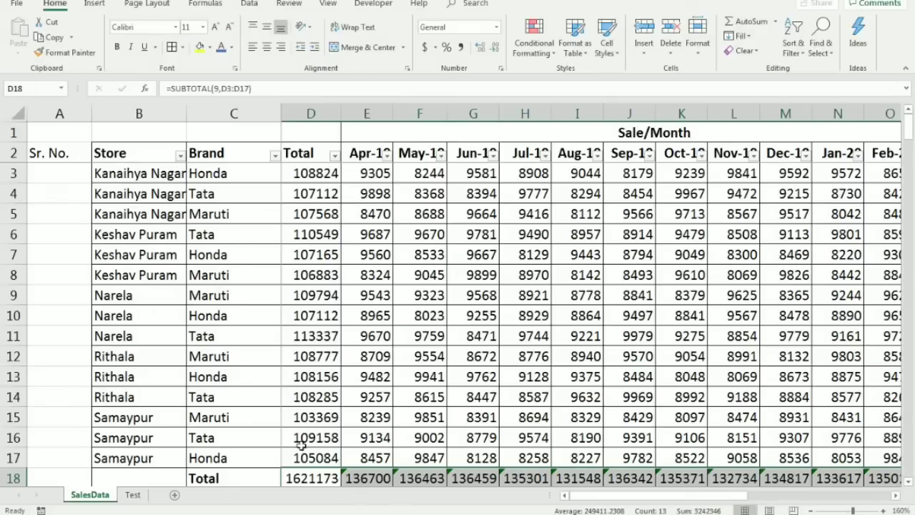
Filter the Brand column to Maruti and select the visible store totals to compare their sum with the Total row.
scroll(299, 436, down, 1)
click(311, 421)
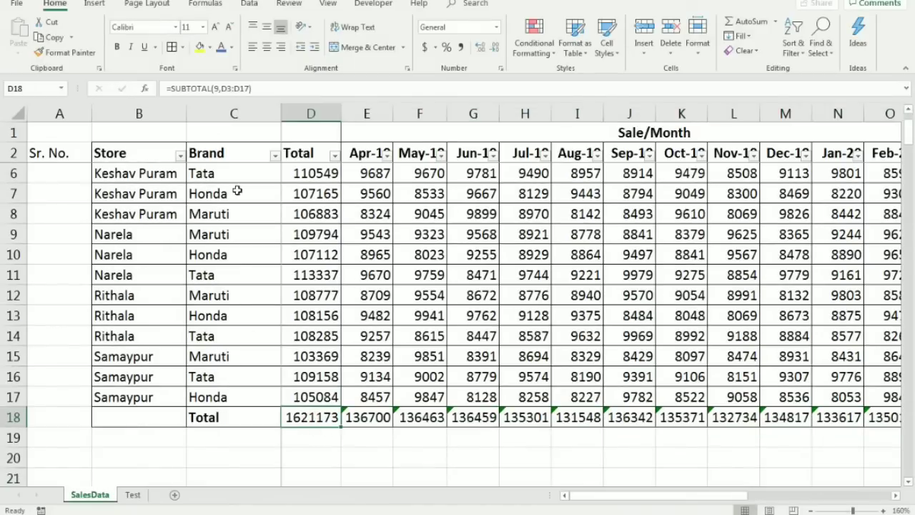
click(274, 155)
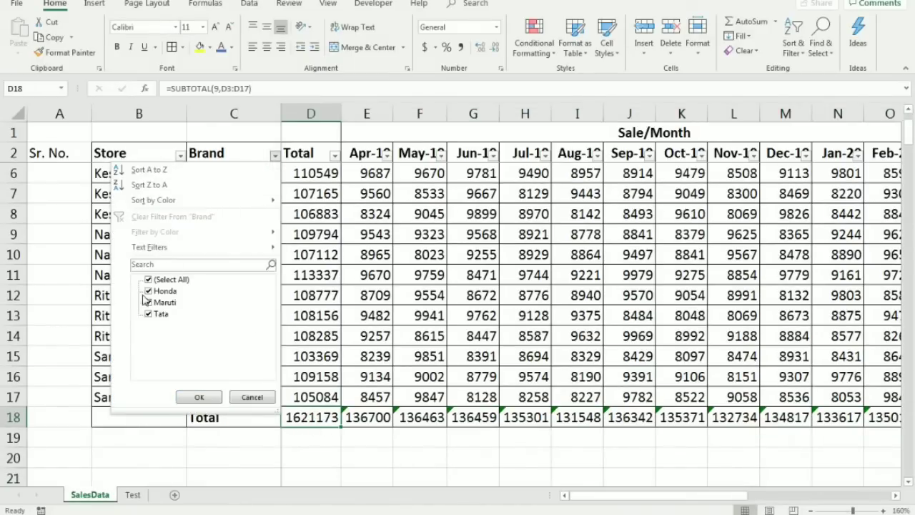
click(148, 279)
click(150, 302)
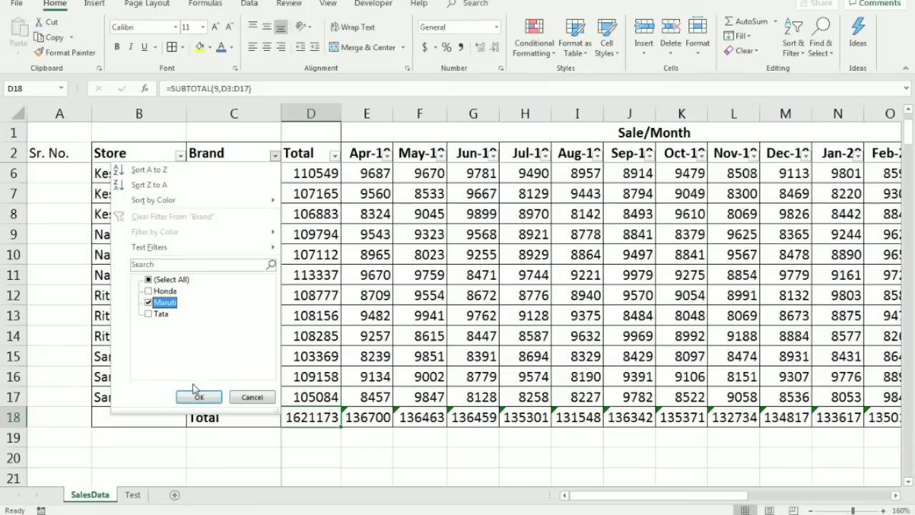
click(199, 397)
scroll(350, 351, up, 1)
click(313, 174)
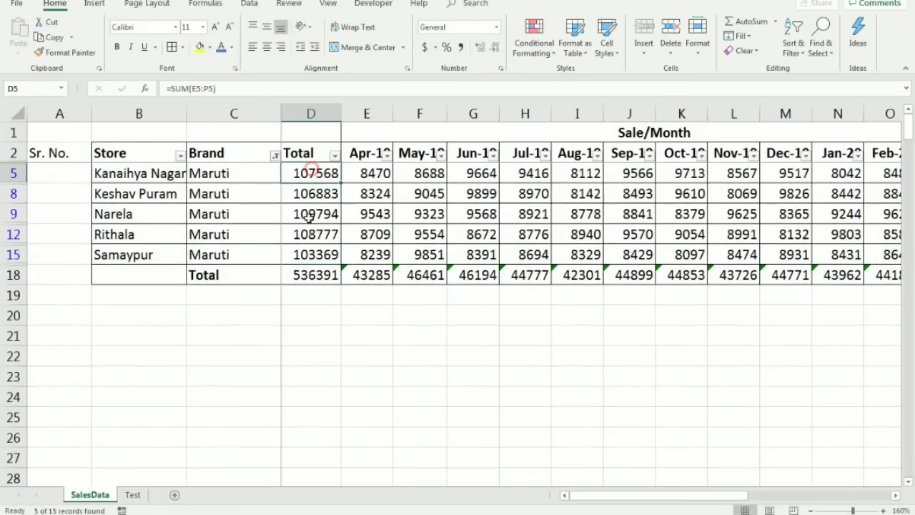
drag(313, 194, 306, 252)
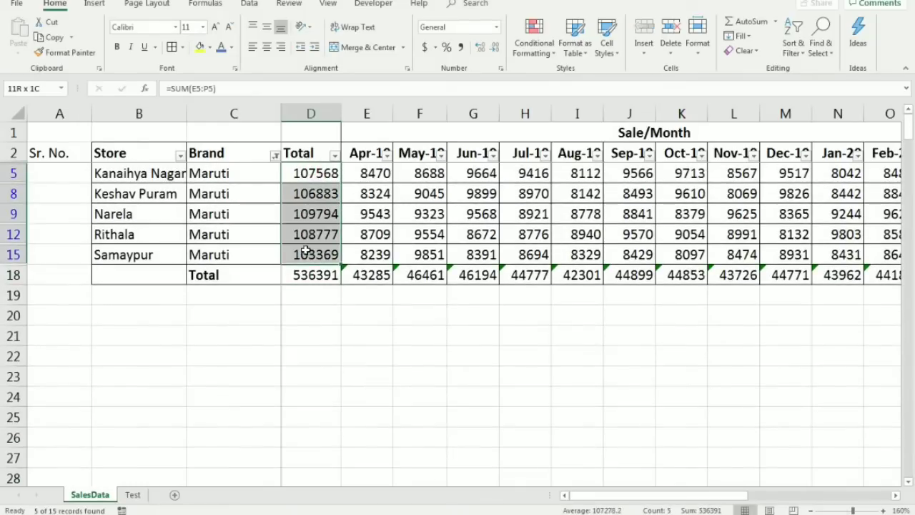
Clear the Brand filter and filter the Store column to Narela only.
click(275, 155)
click(156, 216)
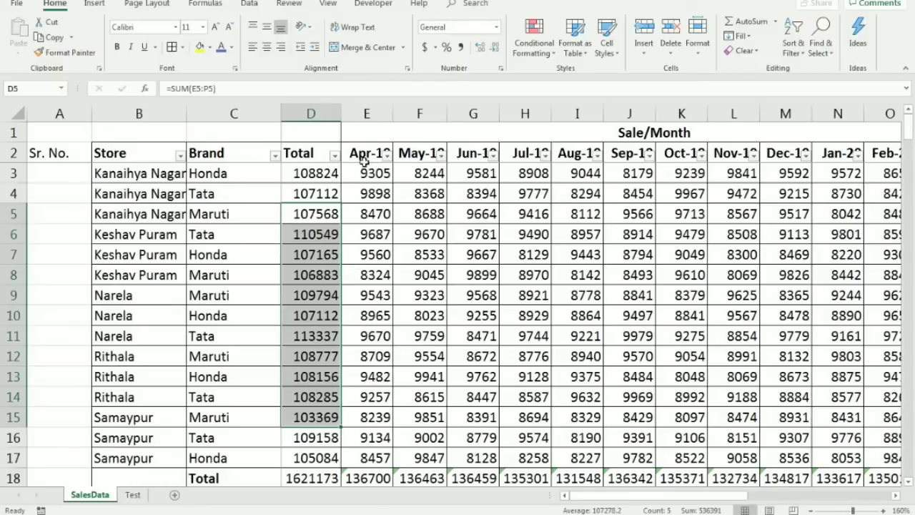
click(150, 155)
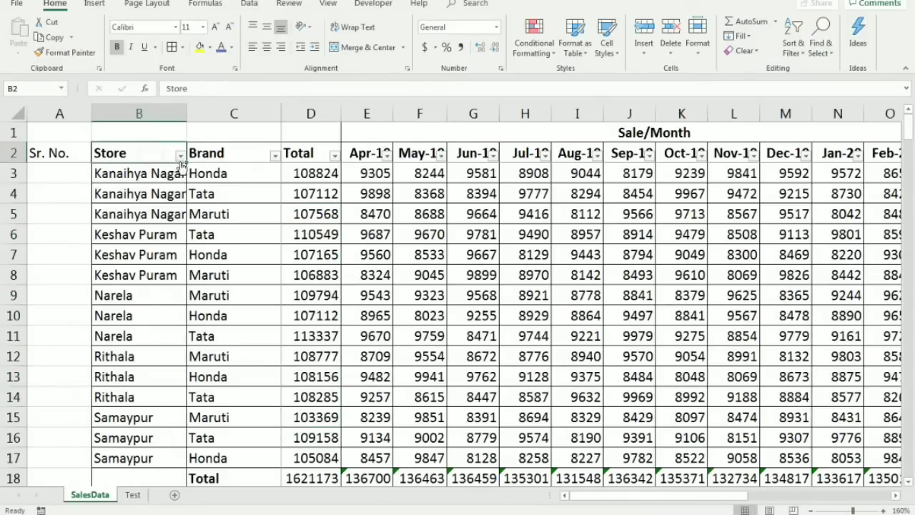
click(180, 155)
click(53, 279)
click(54, 314)
click(104, 401)
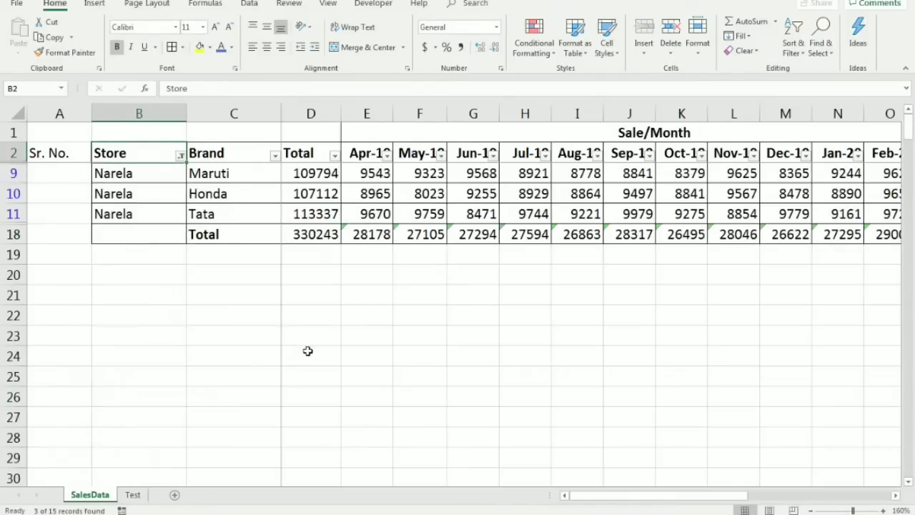
Show all stores again and review the SUBTOTAL formulas in D18 and E18.
click(181, 156)
click(54, 280)
click(102, 397)
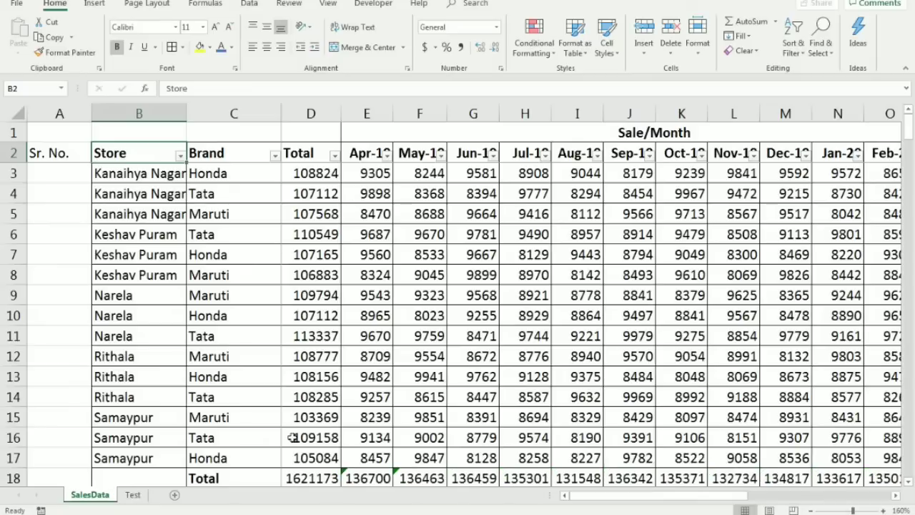
click(306, 475)
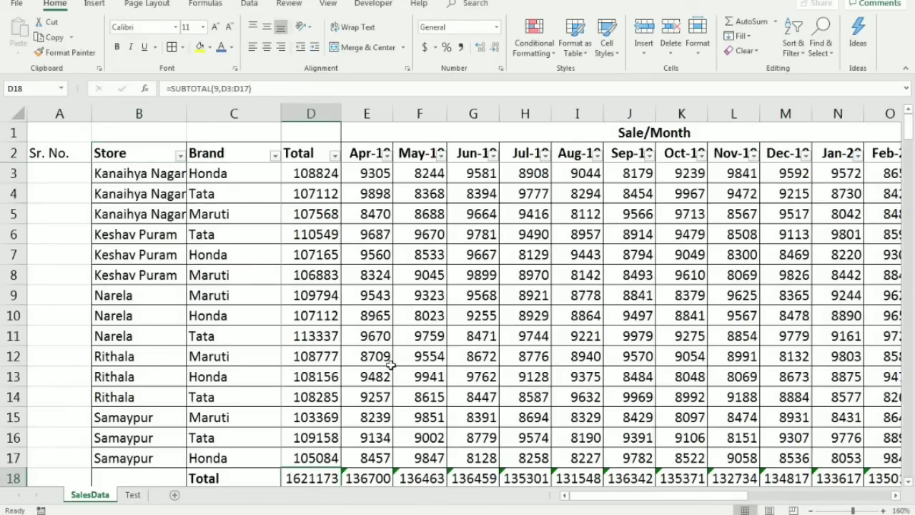
click(371, 477)
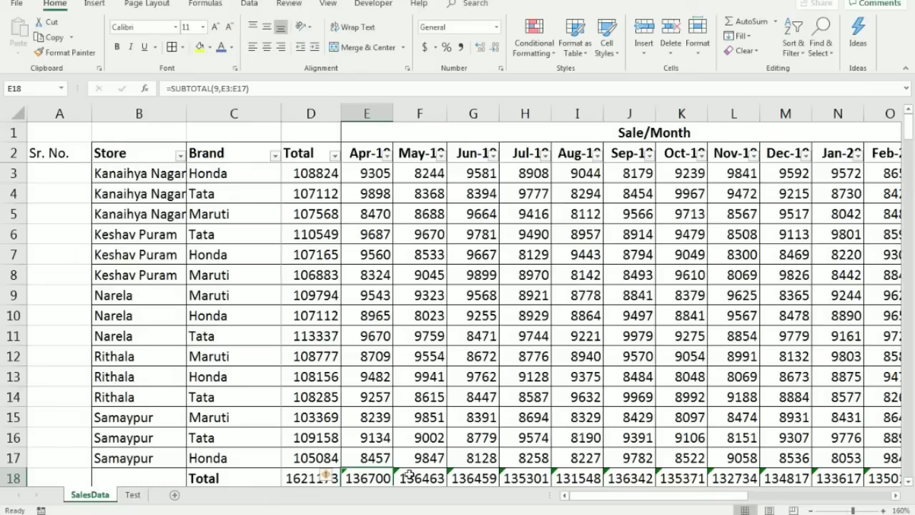
scroll(408, 449, down, 1)
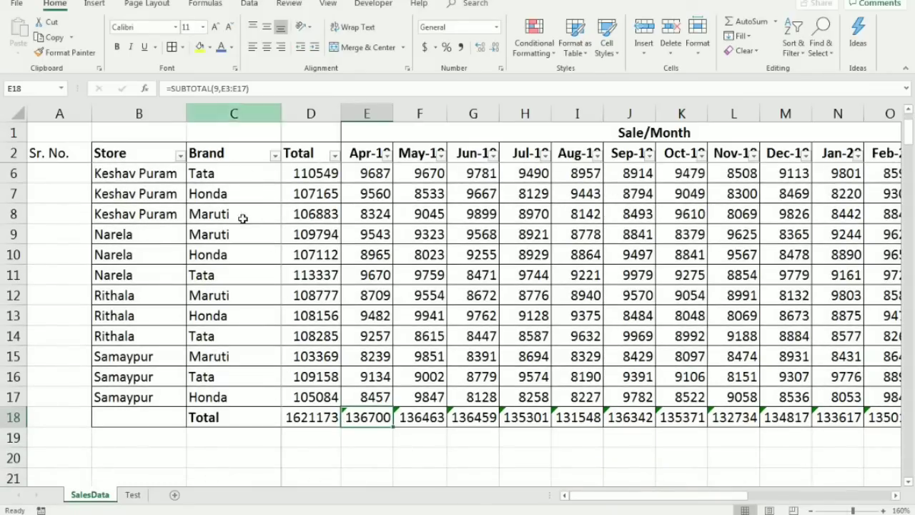
scroll(236, 382, up, 1)
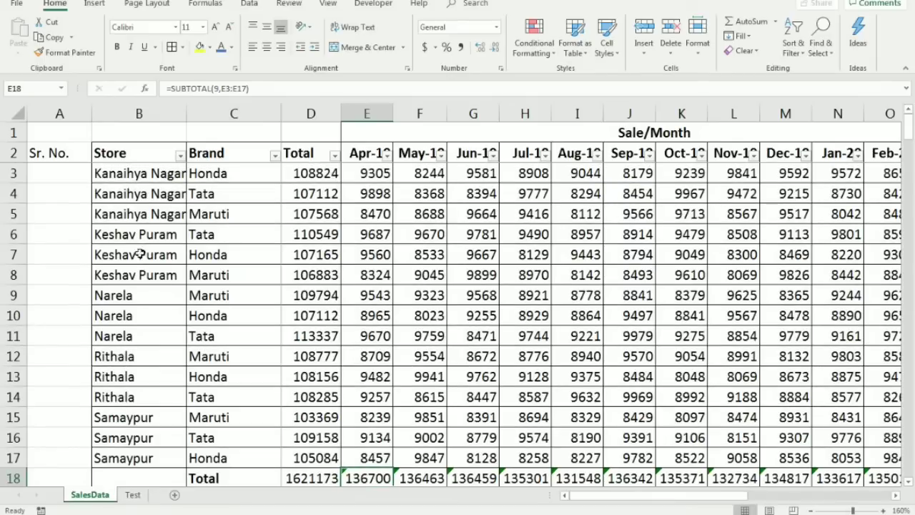
Enter =SUBTOTAL(3,B$3:B3) in A3 as the first filter-aware serial number, with the range's starting row locked.
click(61, 174)
text(=sub)
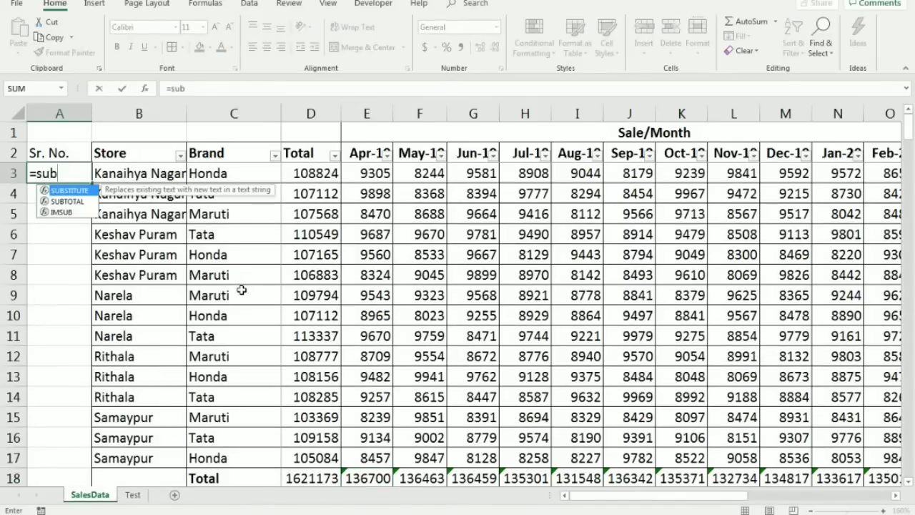
key(Down)
key(Tab)
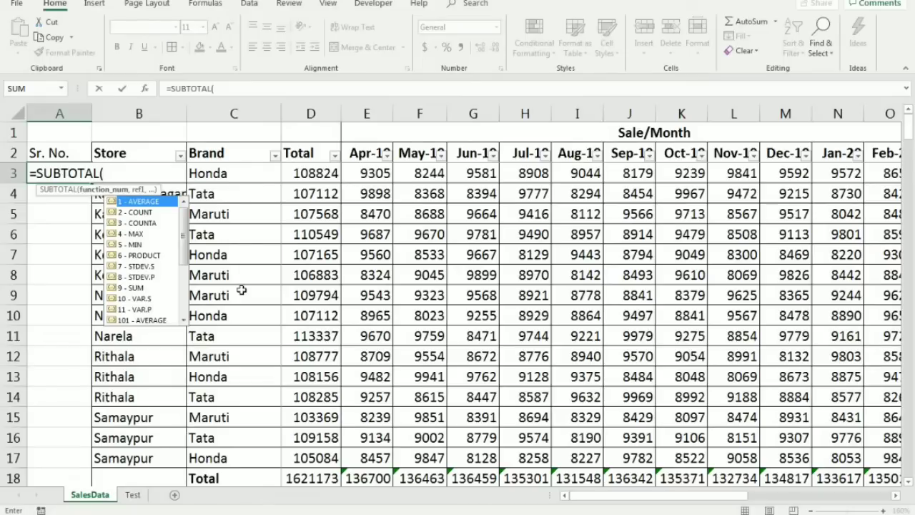
text(3,)
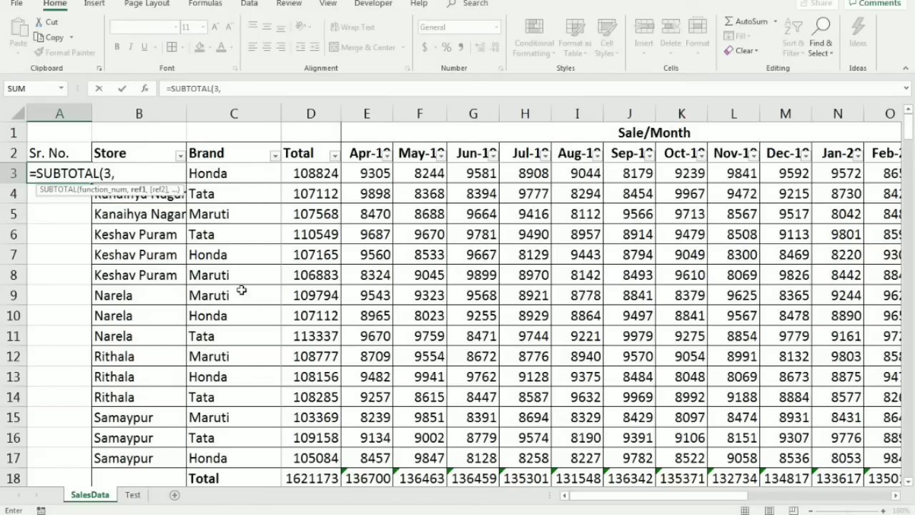
key(Right)
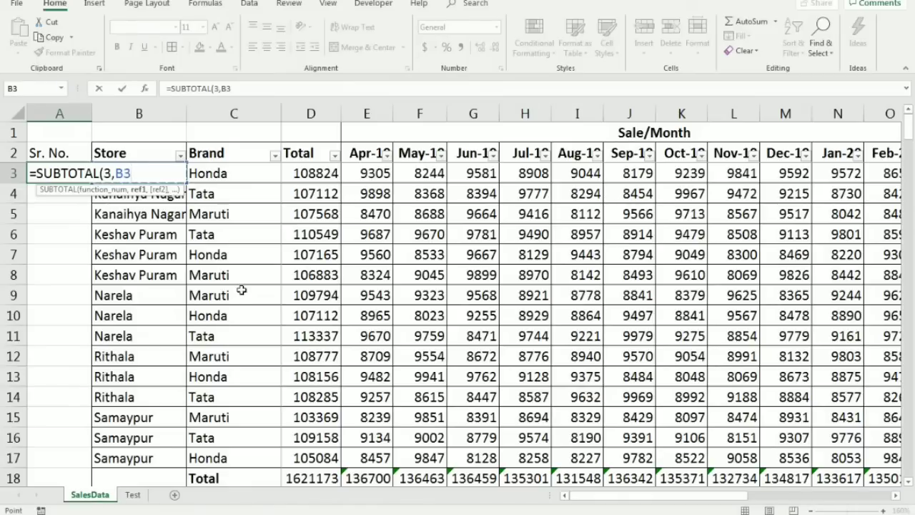
key(F8)
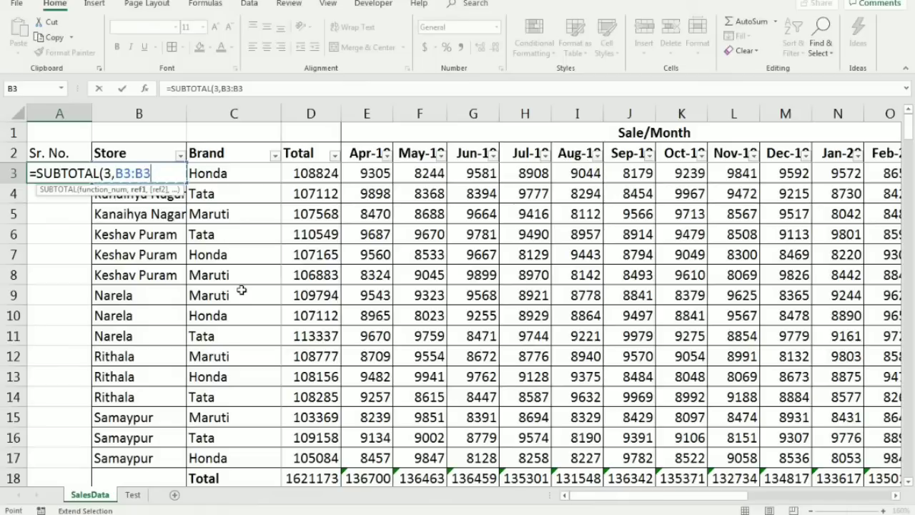
text())
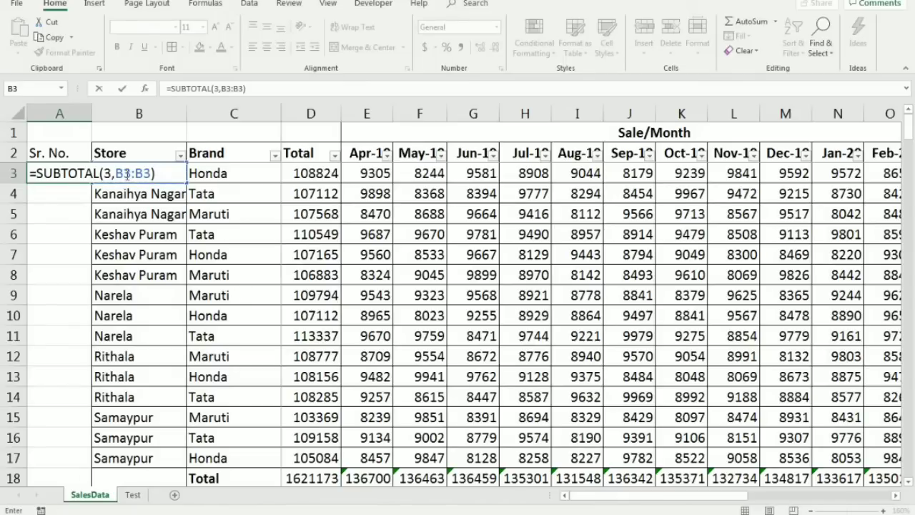
click(115, 173)
text($)
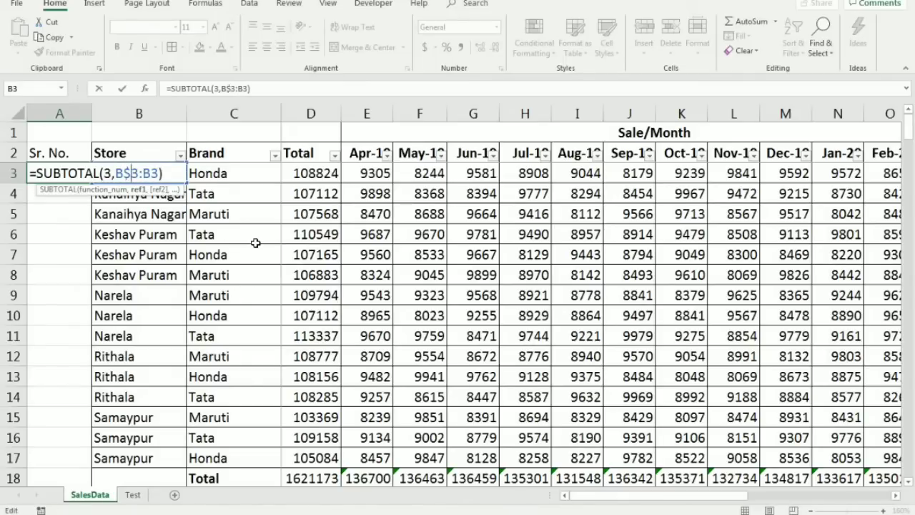
key(ctrl+Return)
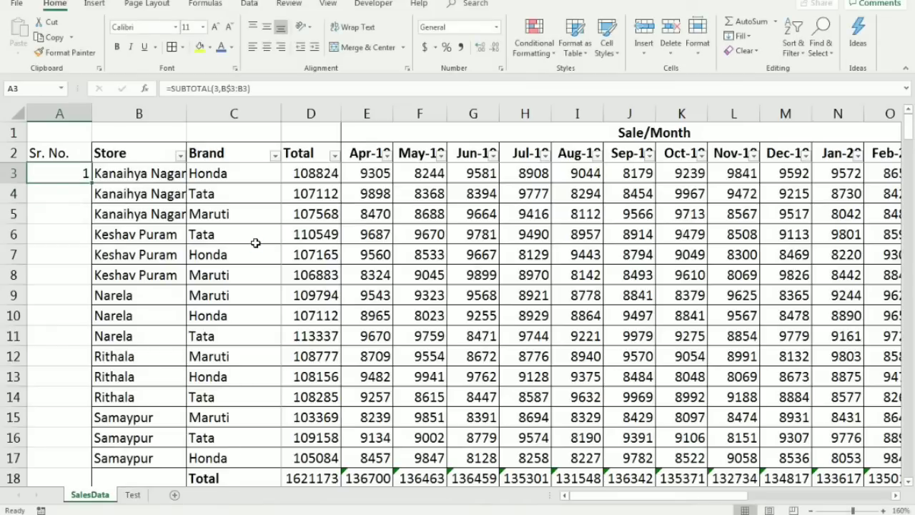
Copy the serial number formula from A3 down the Sr. No. column to A17.
key(ctrl+c)
key(Right)
key(ctrl+Down)
key(Left)
key(ctrl+shift+Up)
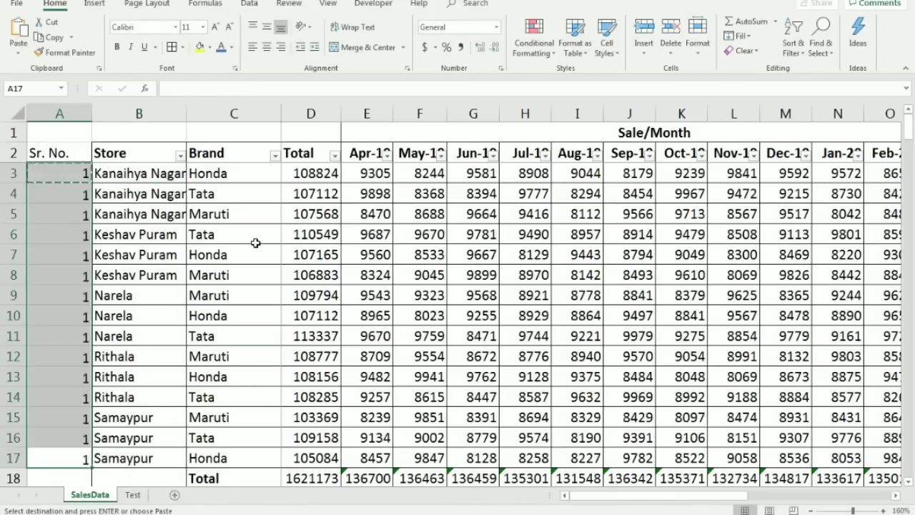
key(Return)
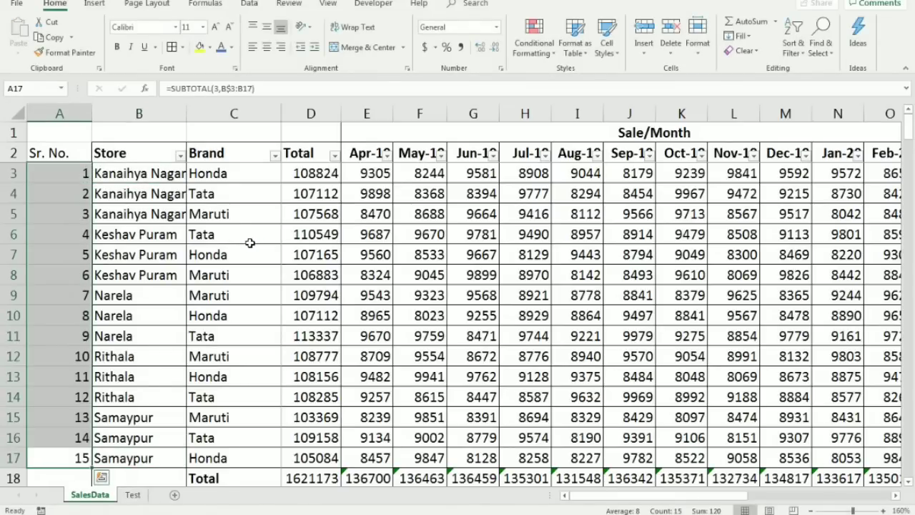
Filter the Store column to Narela to check the serial numbering, and show all stores again.
click(119, 213)
click(180, 155)
click(69, 280)
click(69, 314)
click(104, 397)
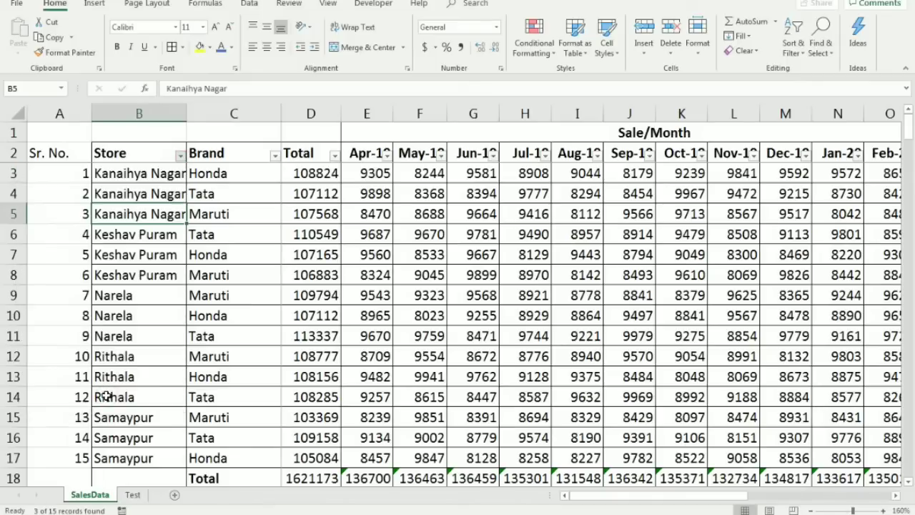
click(181, 156)
click(68, 280)
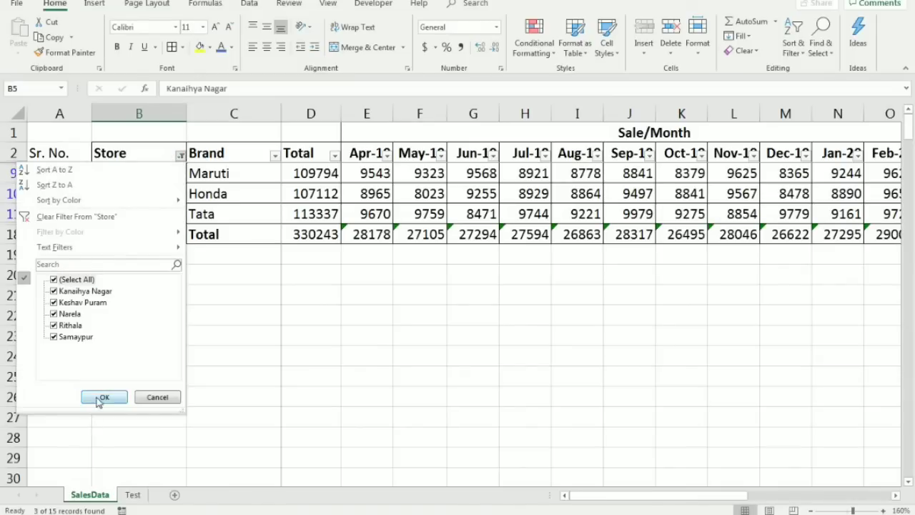
click(103, 398)
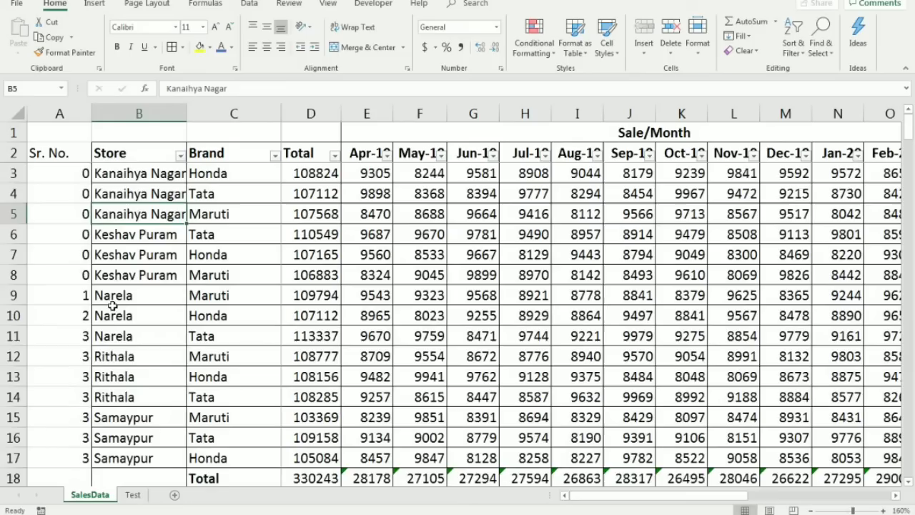
Filter the Brand column to Maruti to check the serial numbering.
click(274, 155)
click(148, 280)
click(148, 303)
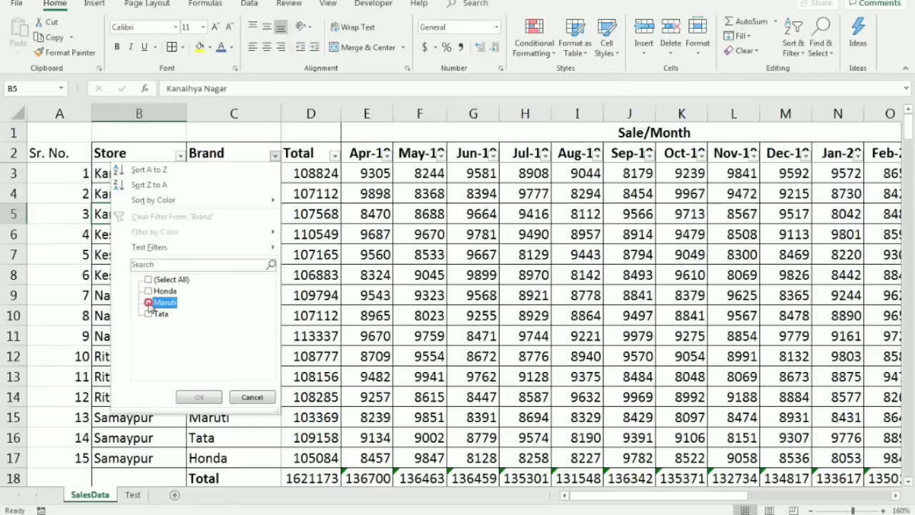
click(198, 397)
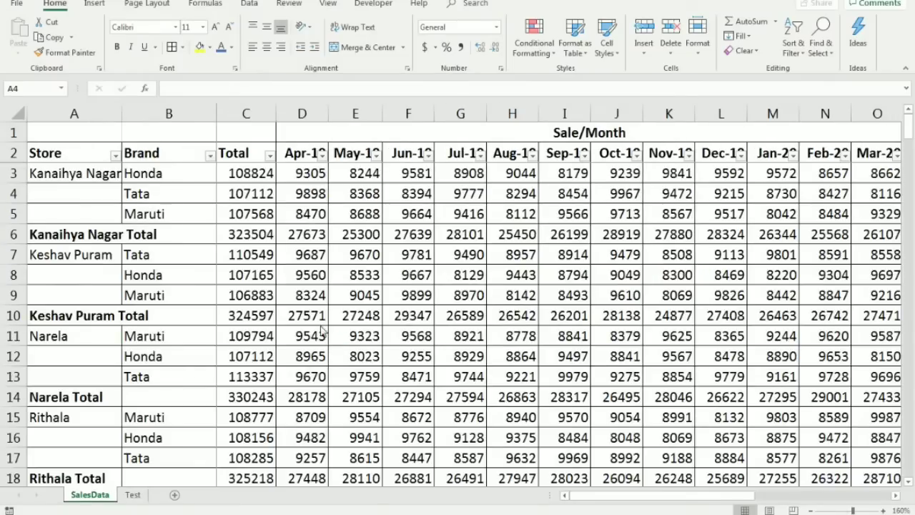
Enter =A3 in the blank Store cell A4 and copy the formula to A5.
click(61, 187)
text(=)
key(Up)
key(ctrl+Return)
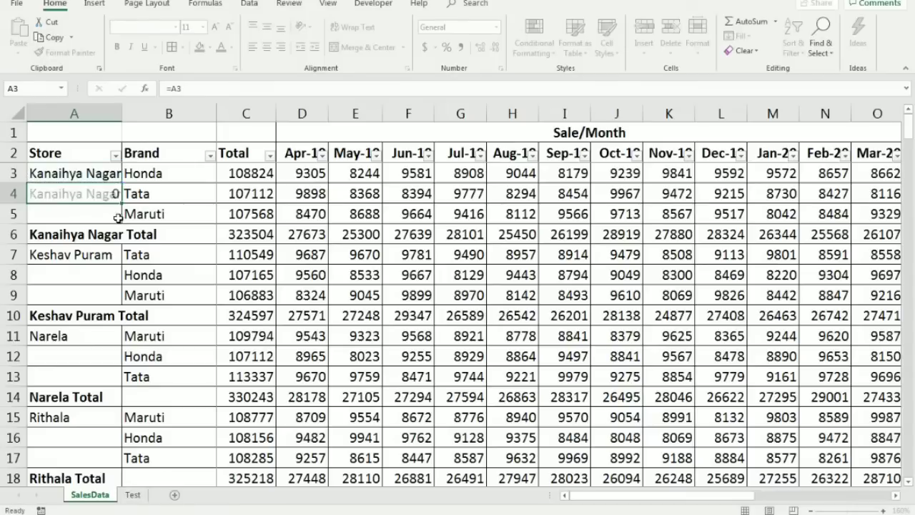
key(ctrl+c)
key(Down)
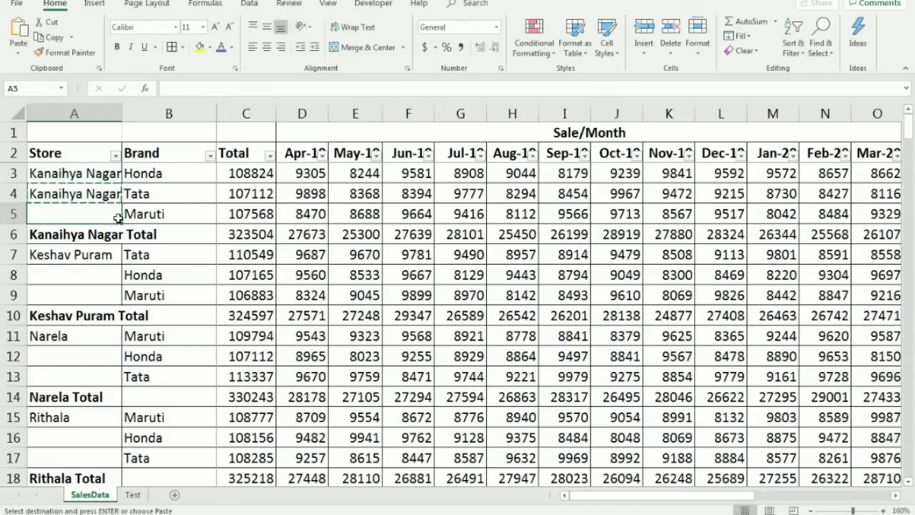
key(ctrl+v)
Paste the copied store-name formula into the blank Keshav Puram cells A8 and A9.
key(Down)
key(Down)
key(Down)
key(ctrl+v)
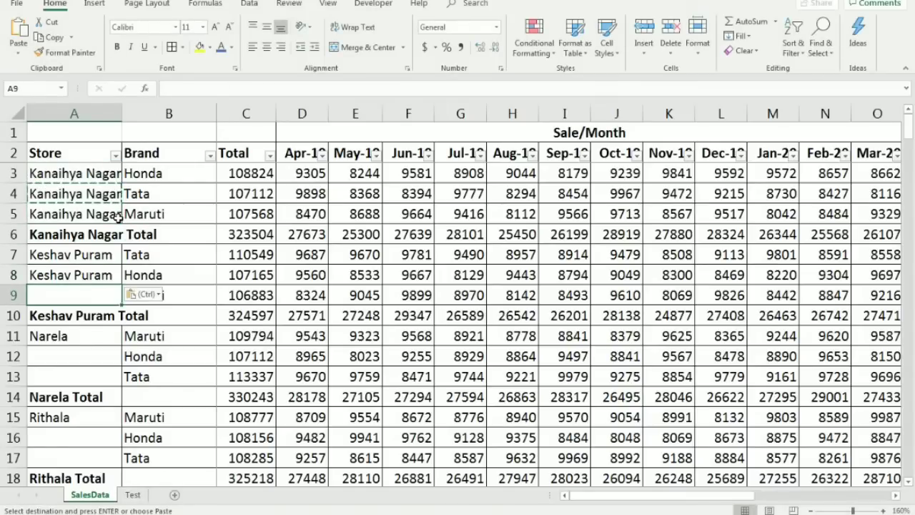
key(Down)
key(ctrl+v)
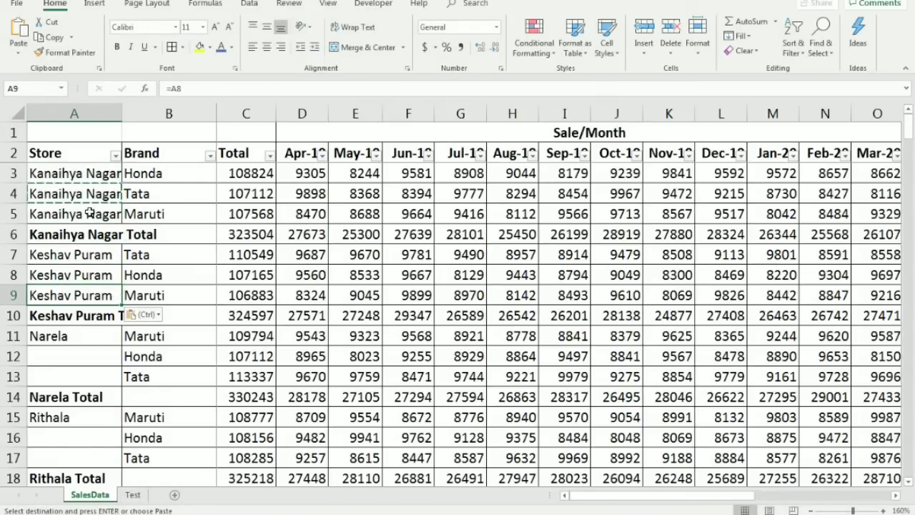
Remove the store-name formulas from A9, A8, A5 and A4.
key(ctrl)
key(Escape)
key(Delete)
key(Up)
key(Delete)
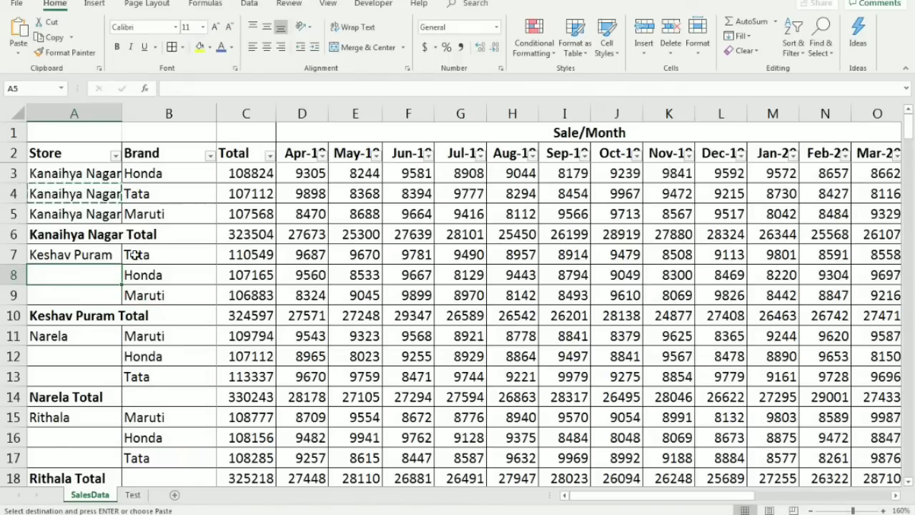
key(ctrl+z)
key(ctrl+z)
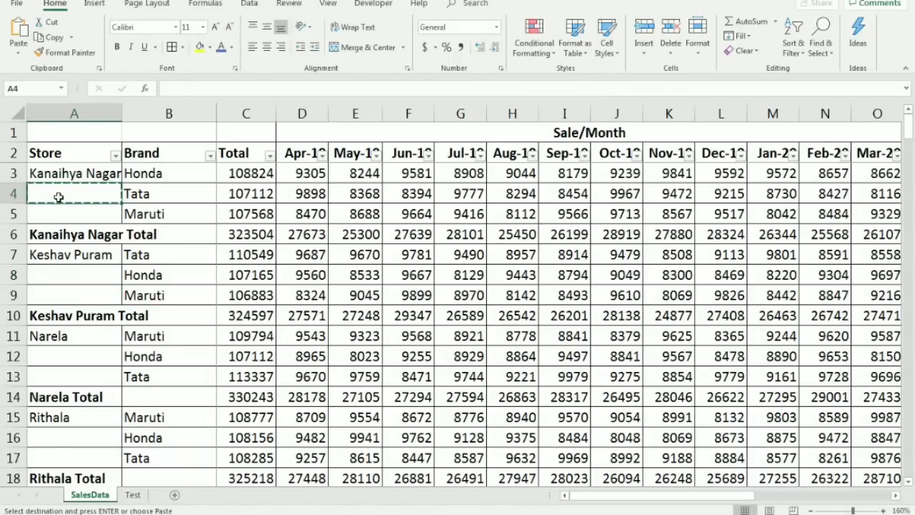
Enter a formula referencing A3 in the blank Store cell A4 and copy that cell.
text(=)
click(67, 174)
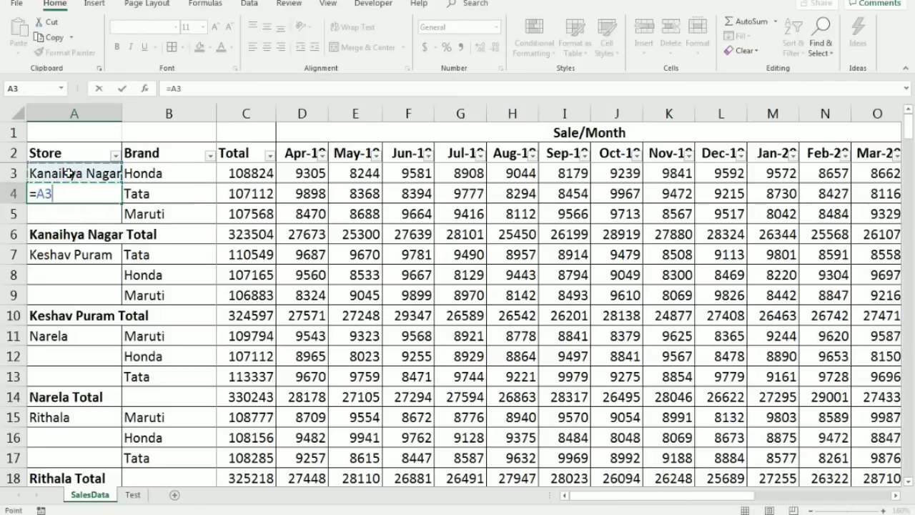
key(Return)
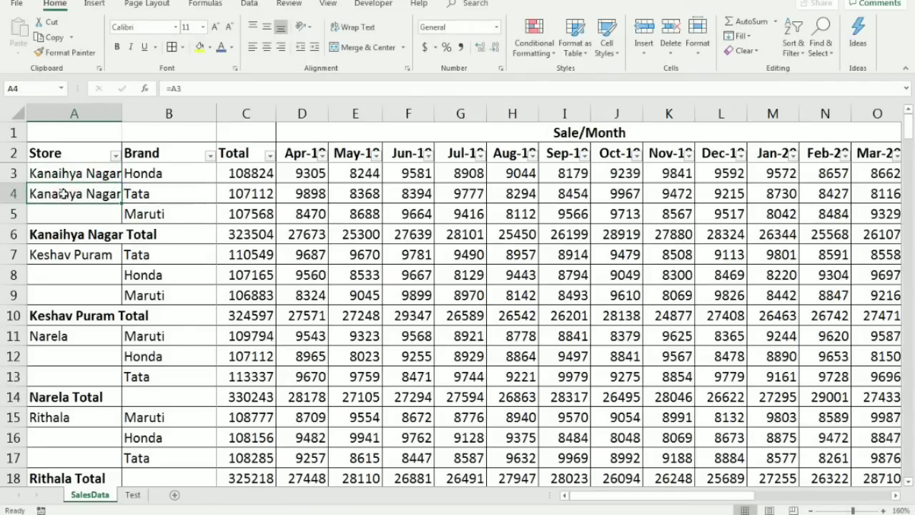
Select only the blank cells within the Store column range A2:A23 using Go To Special with Blanks.
click(62, 153)
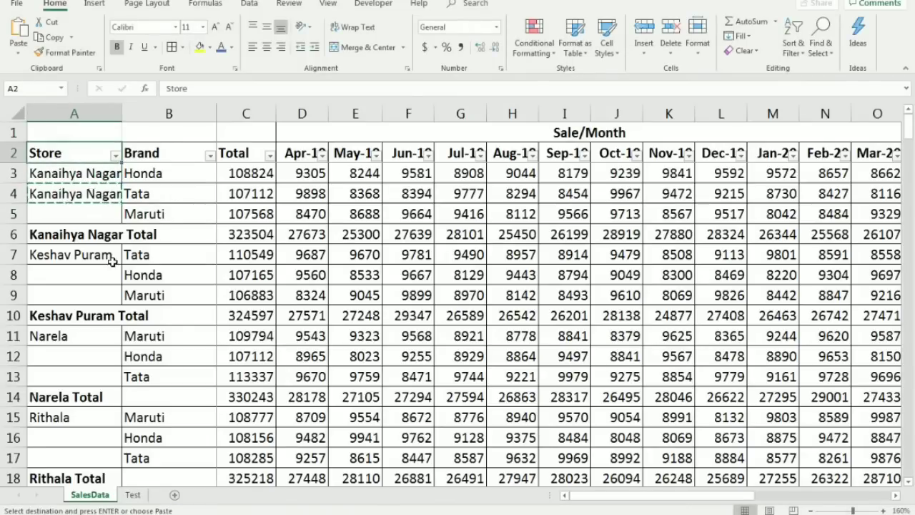
scroll(122, 279, down, 5)
shift+click(84, 275)
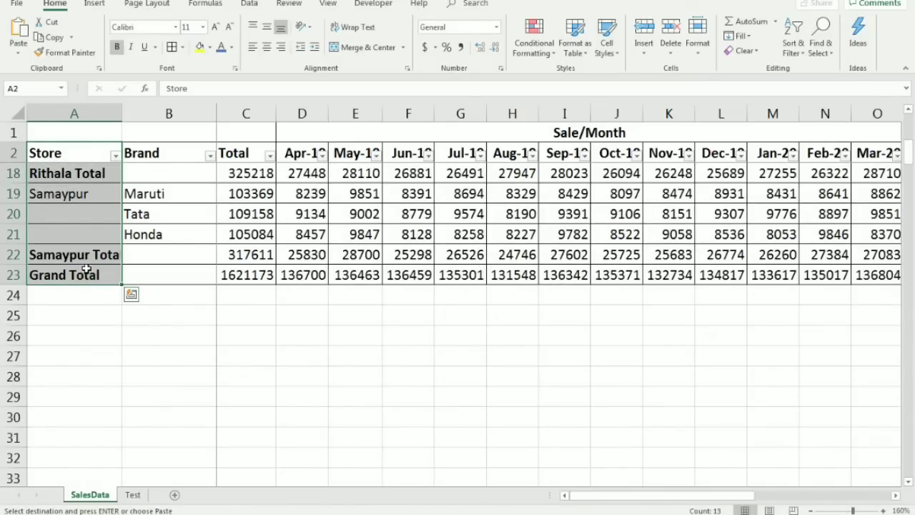
key(F5)
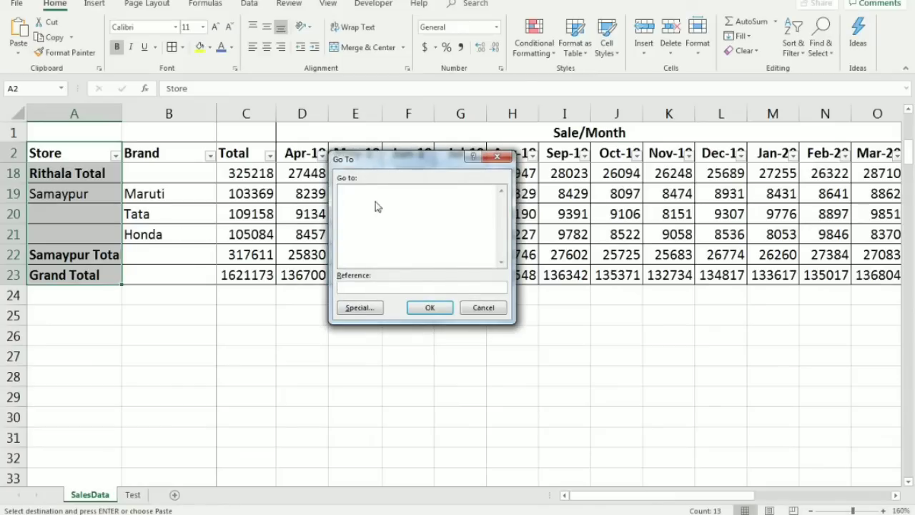
click(360, 308)
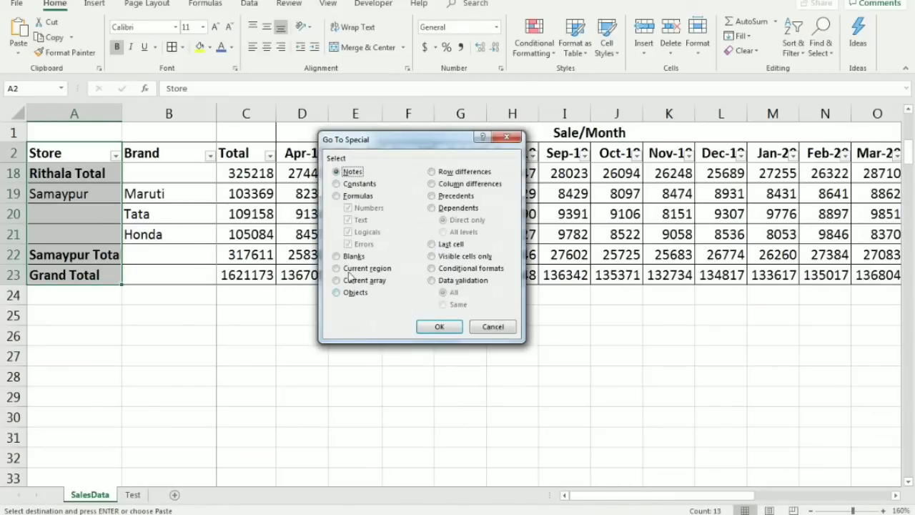
click(338, 256)
click(440, 327)
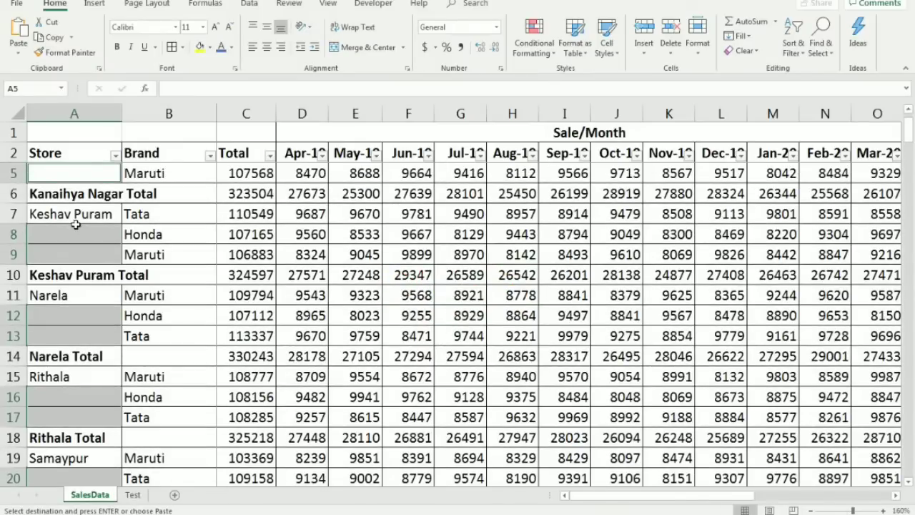
Fill all the selected blank Store cells at once with =A4 and review the store names down the column.
text(=A4)
key(ctrl+Return)
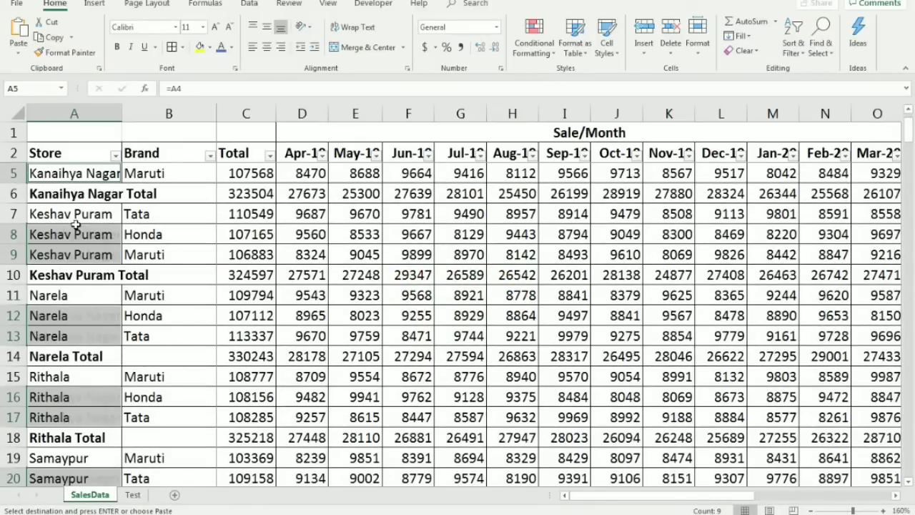
scroll(100, 259, up, 1)
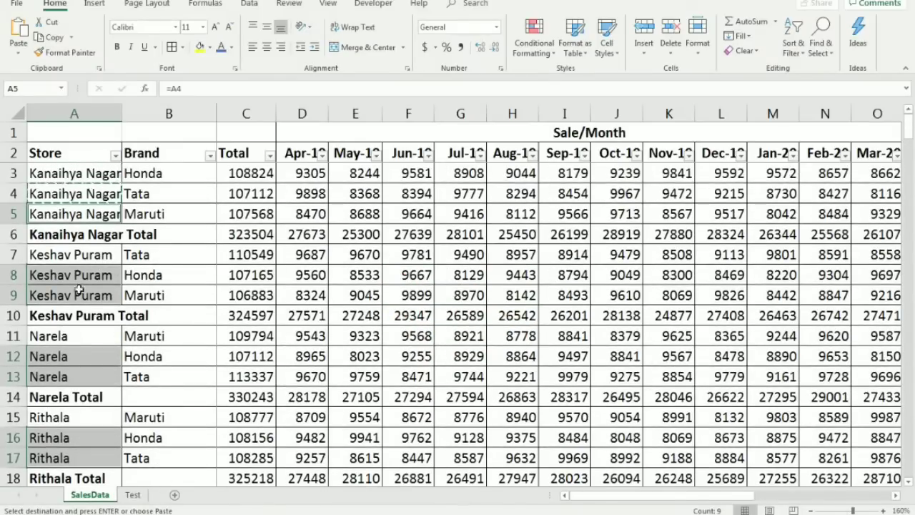
scroll(83, 350, down, 3)
scroll(83, 349, up, 3)
Remove the store-name formulas from the selected Store cells and from A4.
key(Delete)
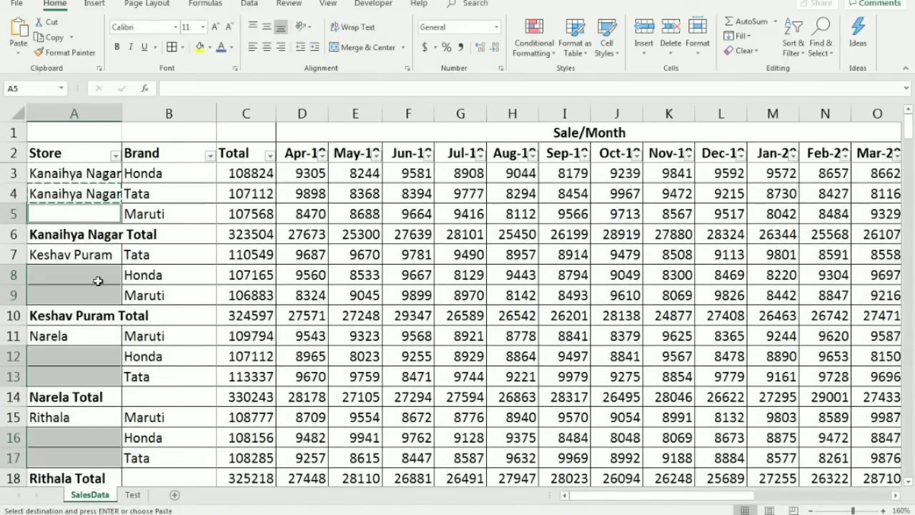
click(74, 194)
key(Delete)
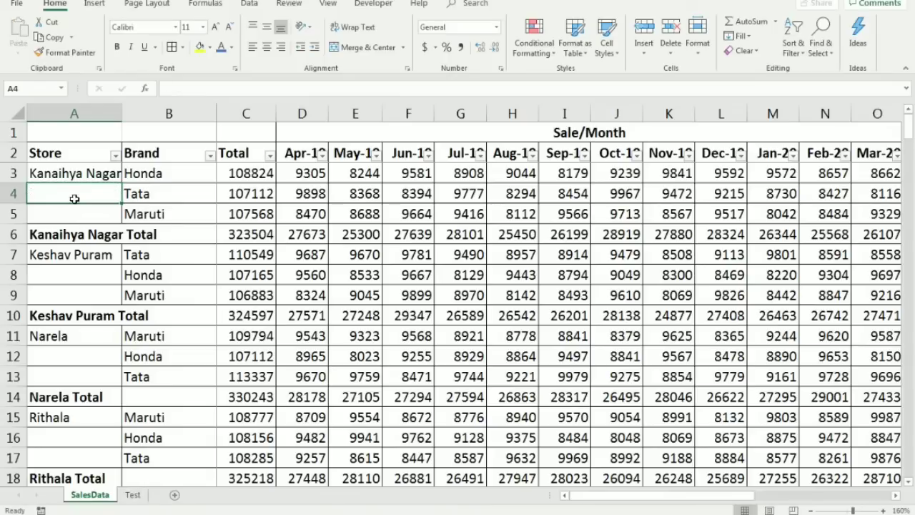
Filter the Store column to show only the rows with (Blanks).
click(82, 152)
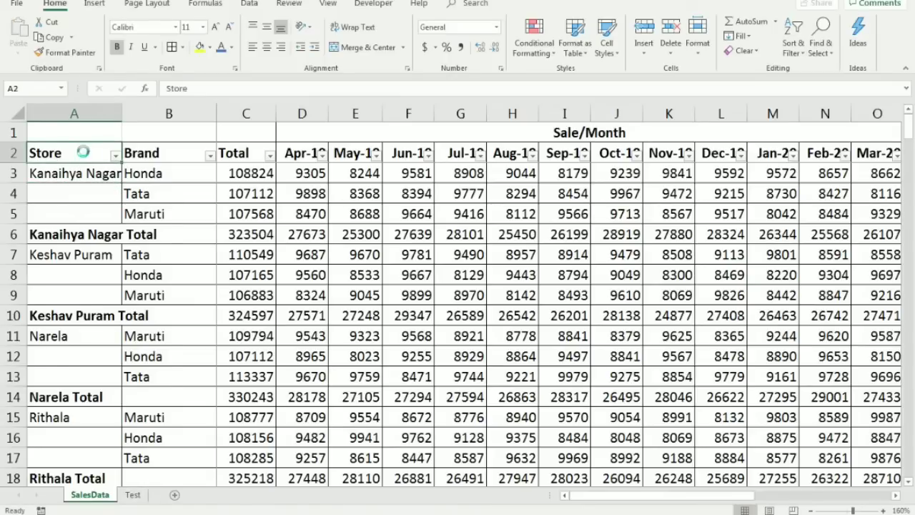
key(alt+Down)
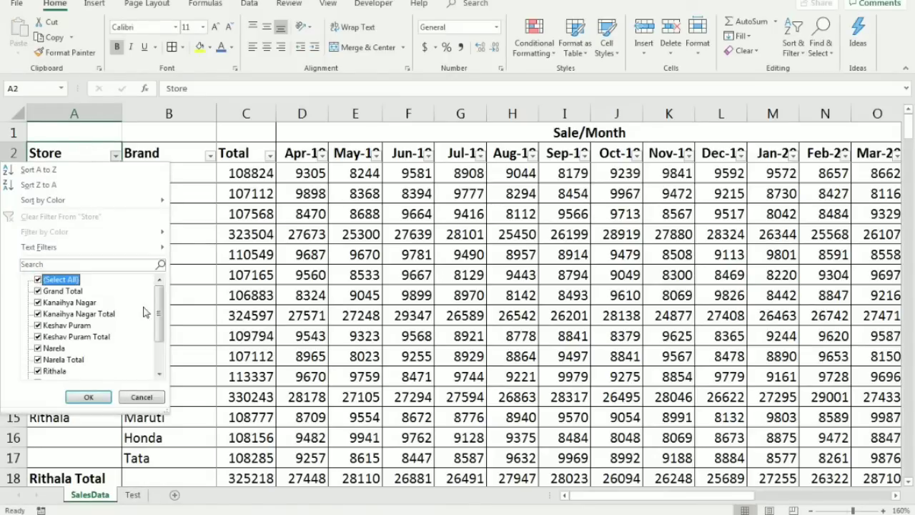
click(52, 280)
drag(161, 309, 161, 335)
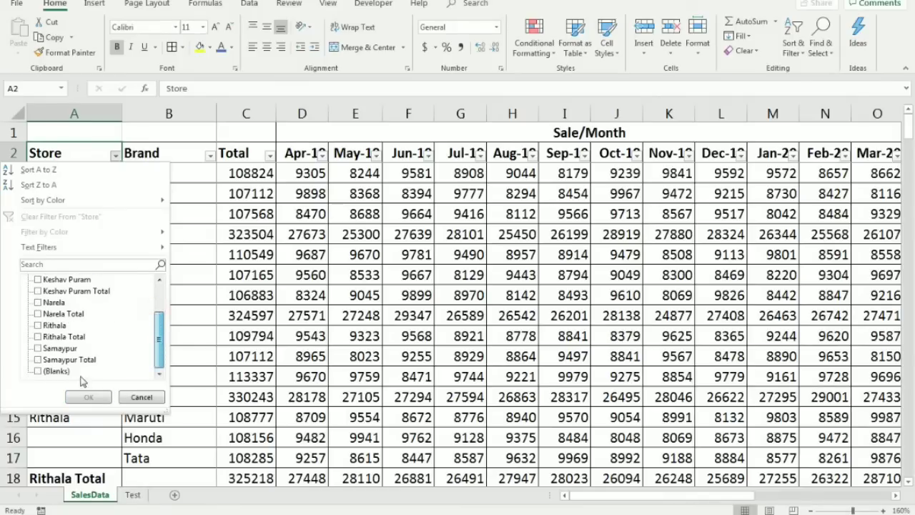
click(50, 373)
click(89, 397)
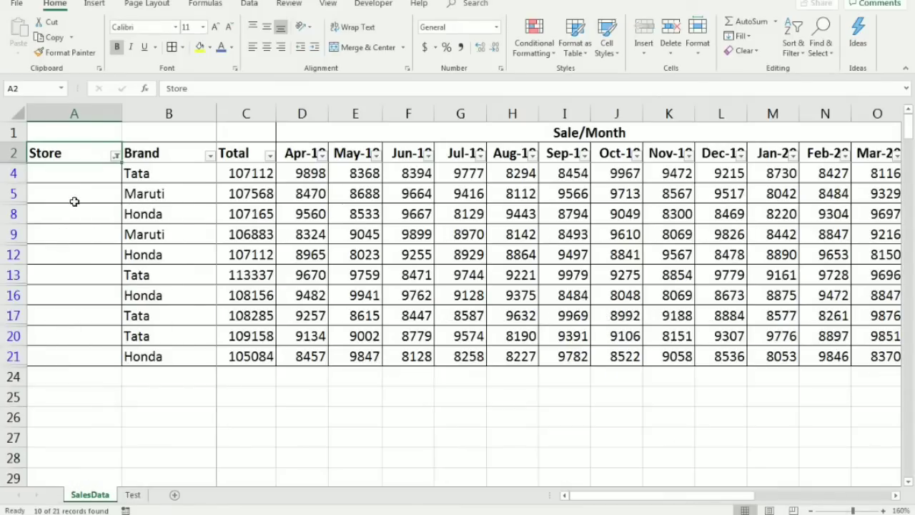
Enter =A3 in cell A4 and paste the formula into all the other visible blank Store cells.
click(73, 176)
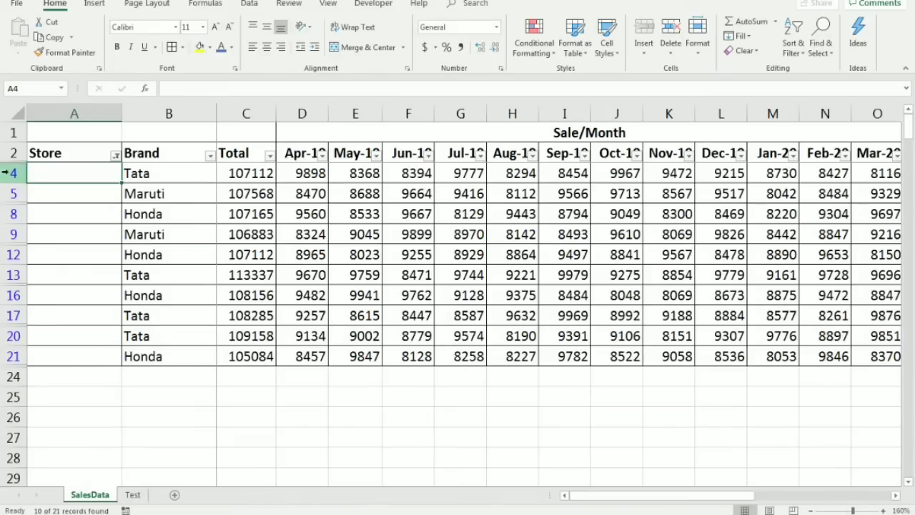
text(=a3)
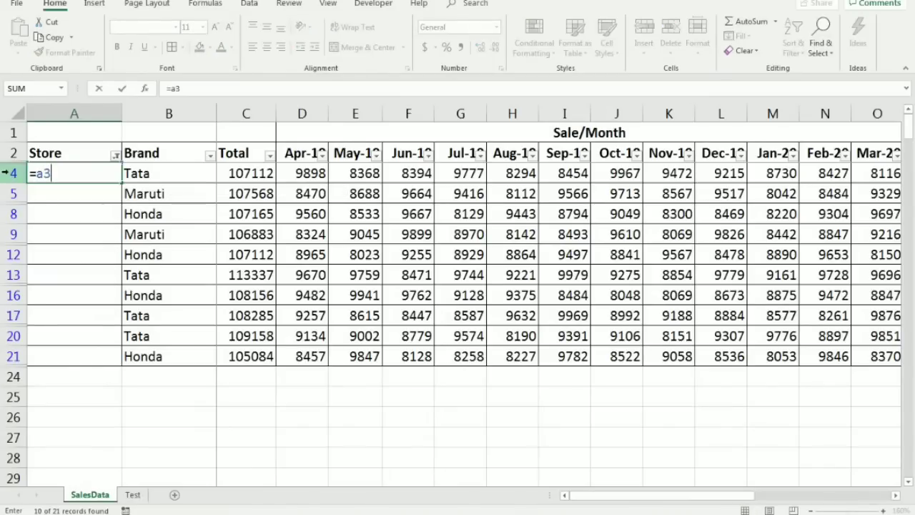
key(ctrl+Return)
key(ctrl+c)
key(Right)
key(ctrl+Down)
key(Left)
key(ctrl+shift+Up)
key(shift+Down)
key(Return)
Clear the filter from the Store column and go down through the filled store names.
key(ctrl+Up)
key(alt+Down)
key(c)
key(Down)
key(Down)
key(Down)
key(Down)
key(Down)
key(Down)
key(Down)
key(Down)
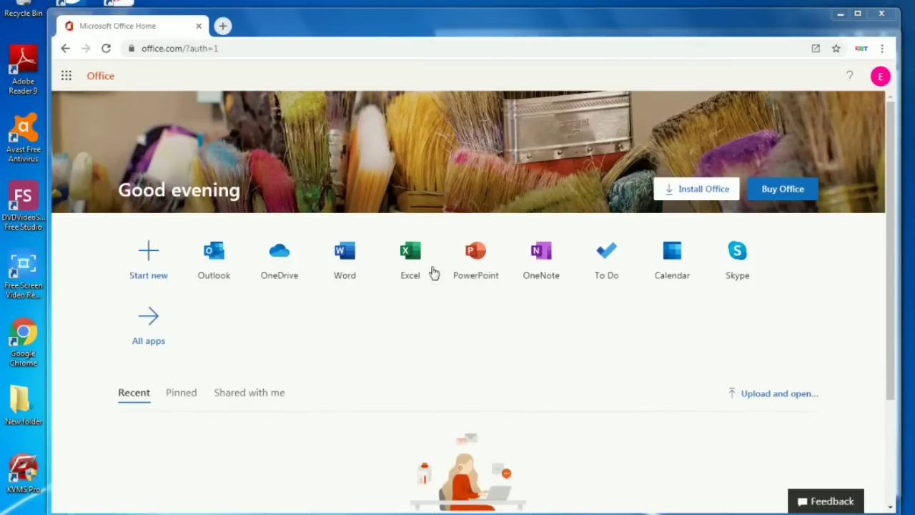
Create a new blank workbook in Excel for the web and look at its Save As options.
click(410, 256)
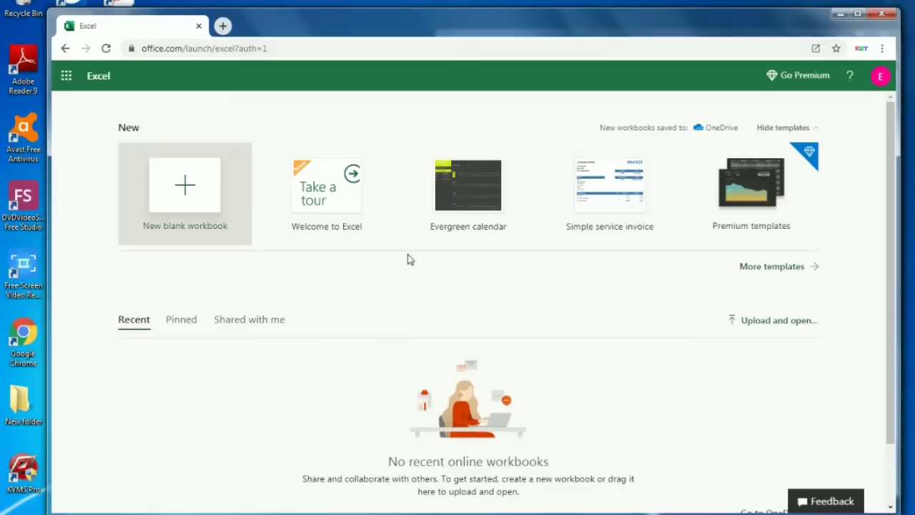
click(169, 203)
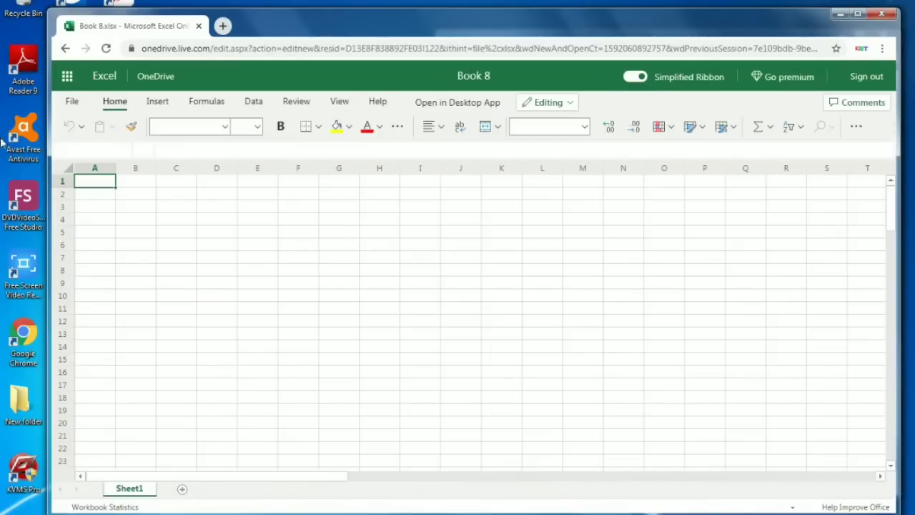
click(70, 100)
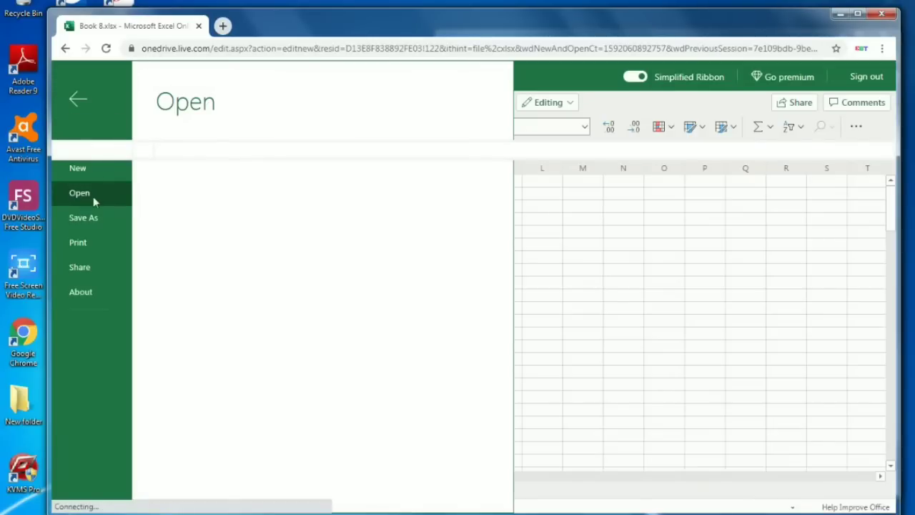
click(86, 222)
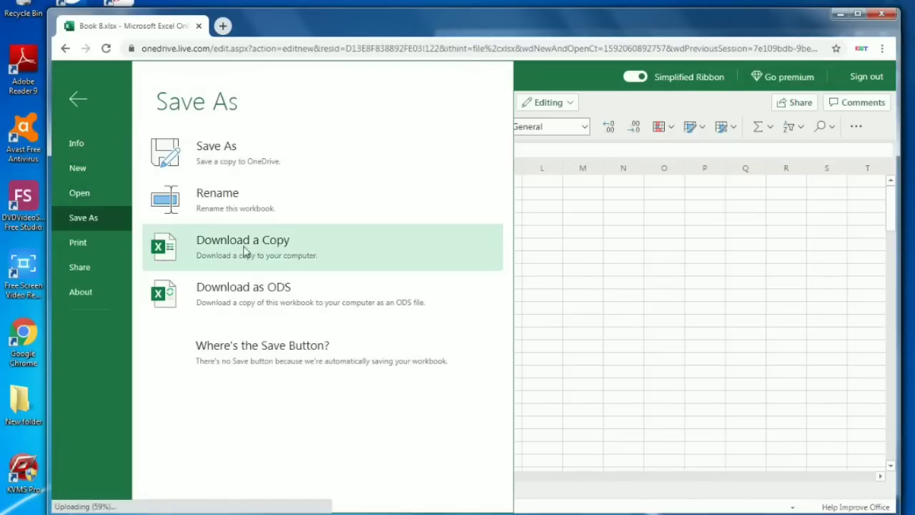
click(563, 260)
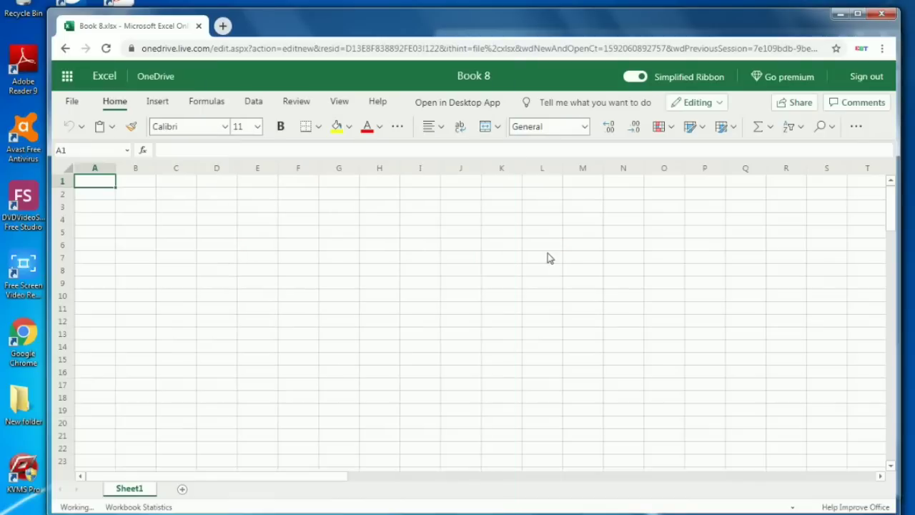
Check for functions beginning with =xl by starting a formula in cell E4, and abandon the entry.
click(226, 221)
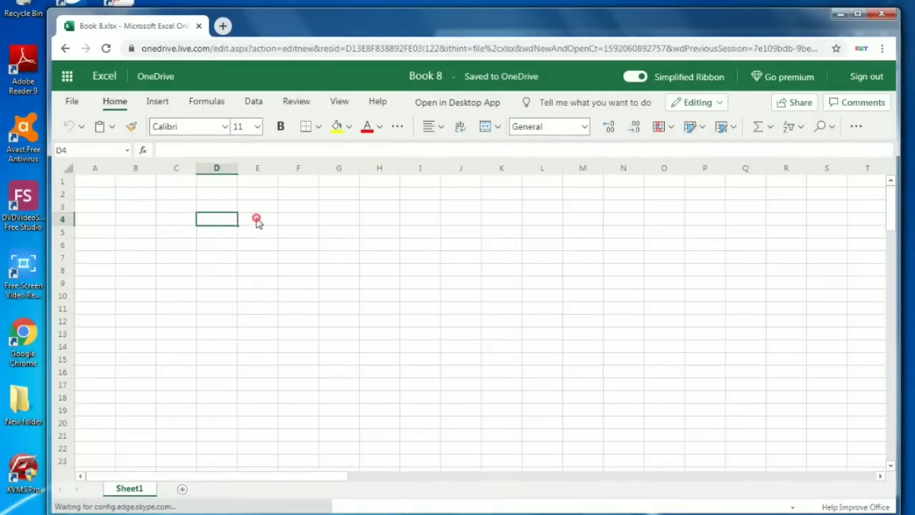
click(258, 222)
text(=)
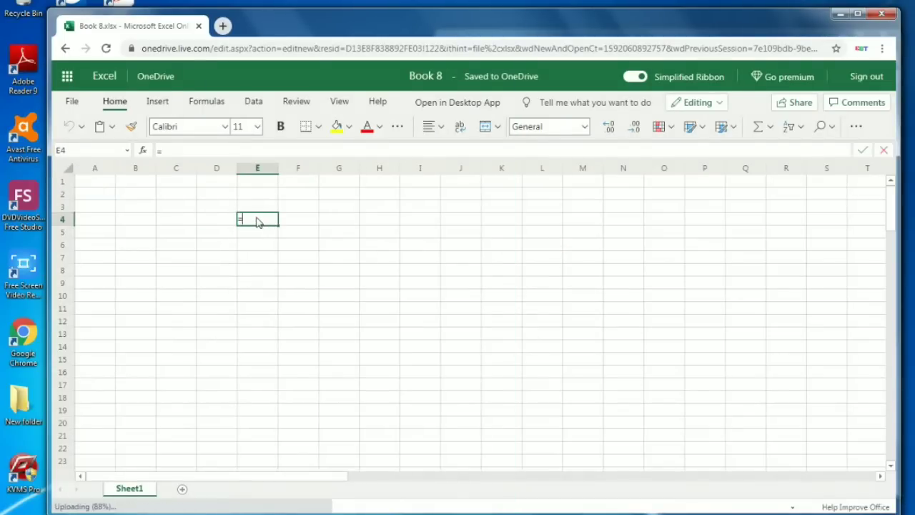
text(xl)
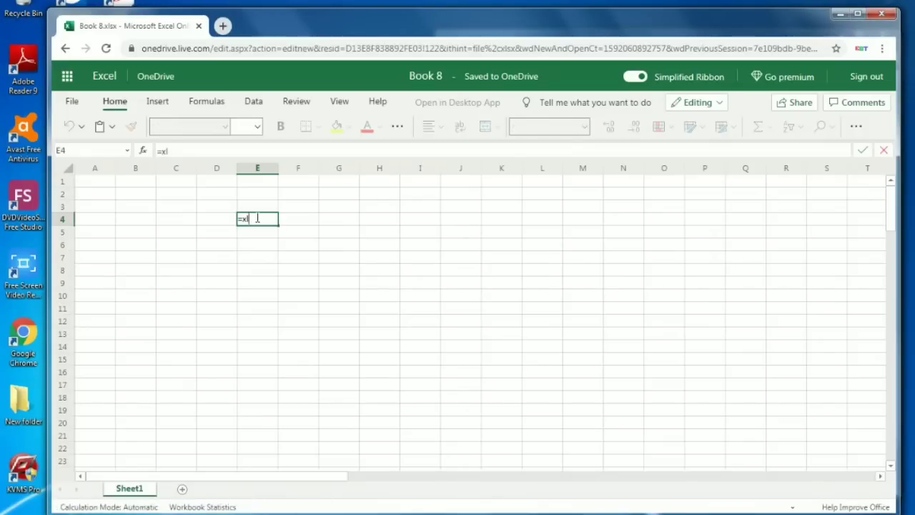
key(BackSpace)
key(BackSpace)
key(BackSpace)
text(=xl)
key(Escape)
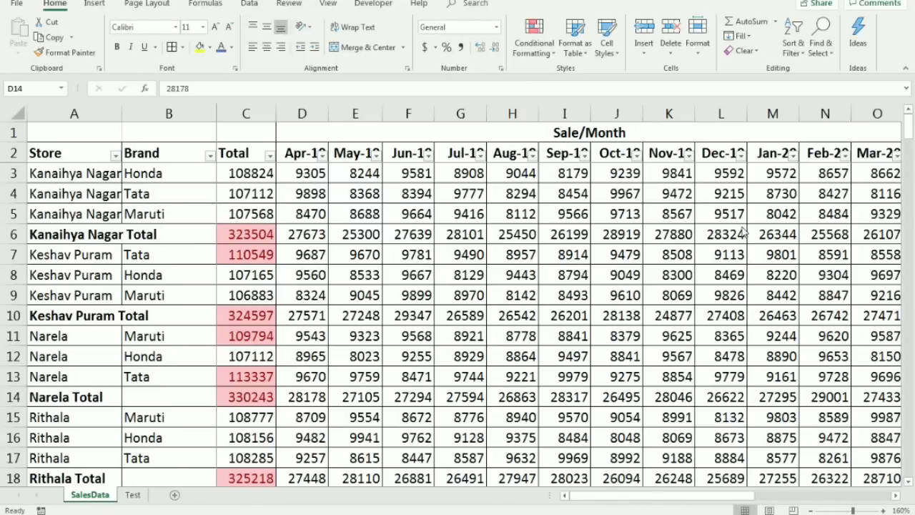
In the desktop SalesData sheet, use Find & Select to select the cells with formulas and the cell with a note.
click(823, 47)
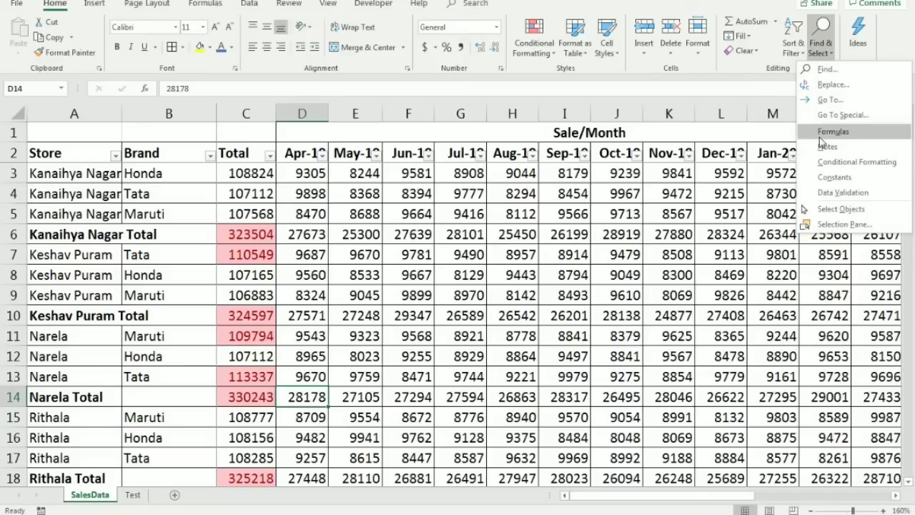
click(822, 133)
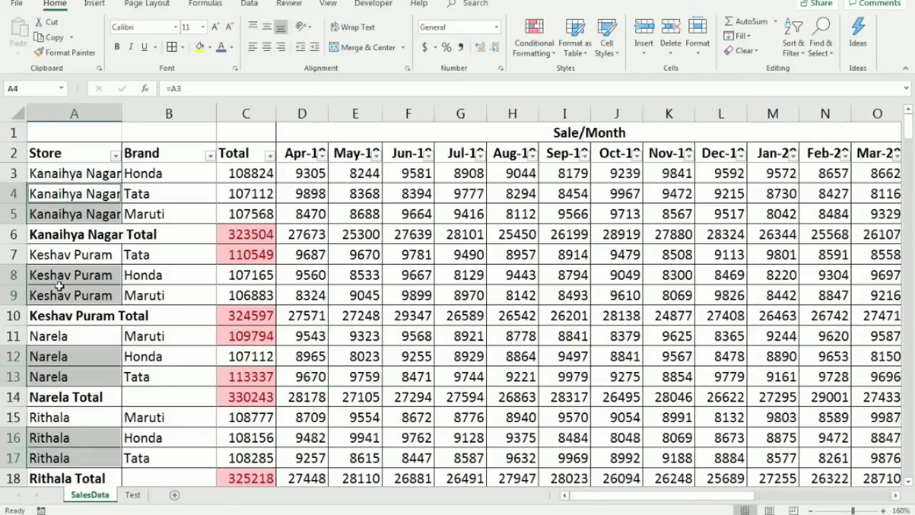
click(815, 47)
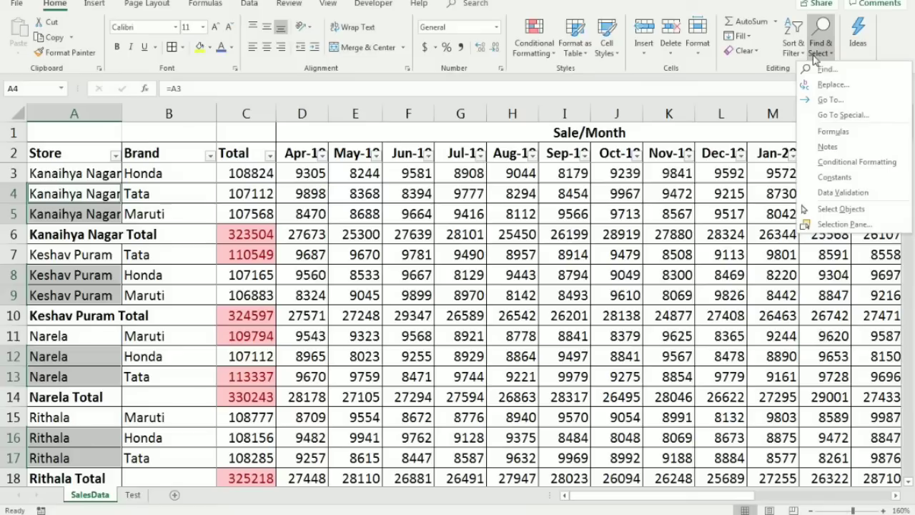
click(833, 147)
click(478, 286)
click(366, 209)
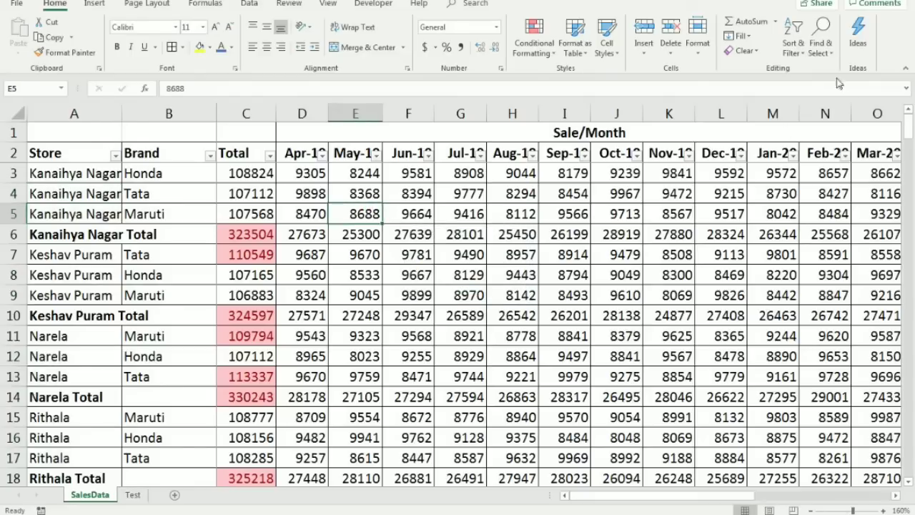
click(819, 45)
click(828, 146)
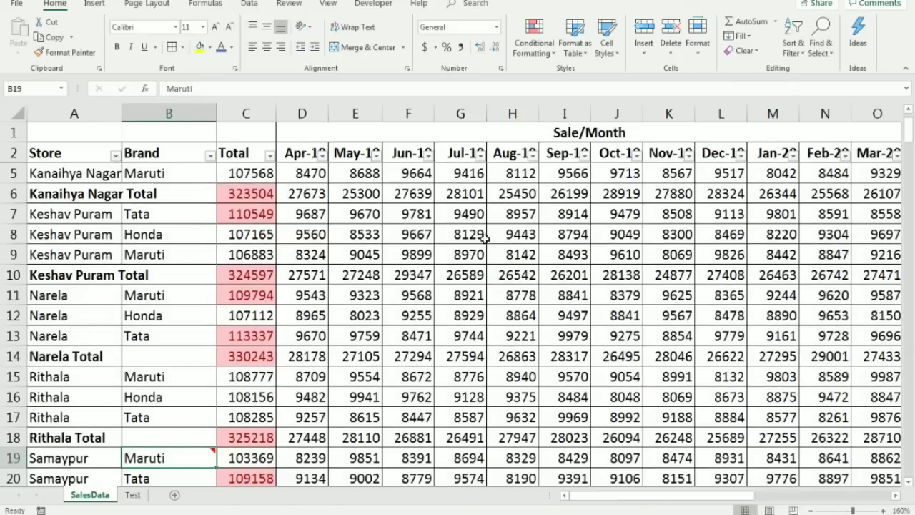
Use Find & Select to select the cells with conditional formatting and those with data validation.
click(821, 44)
click(840, 165)
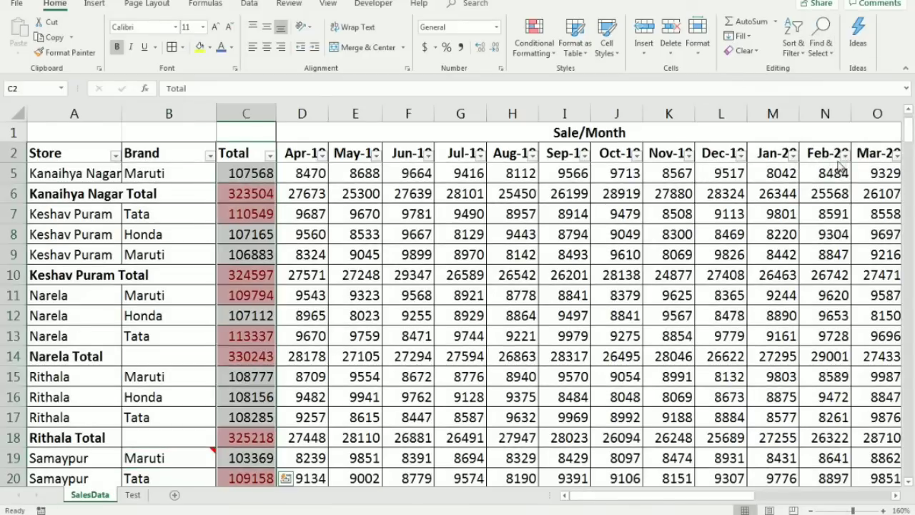
click(821, 43)
click(838, 198)
click(332, 214)
click(835, 51)
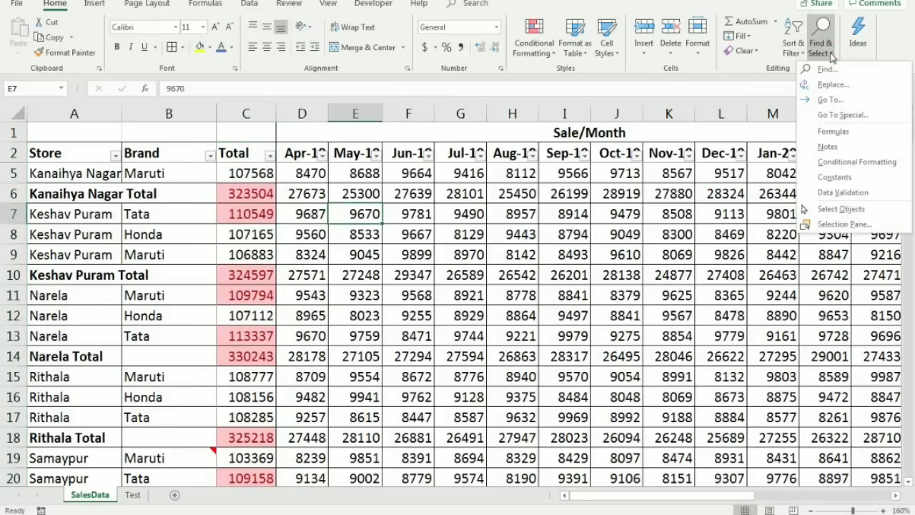
click(844, 196)
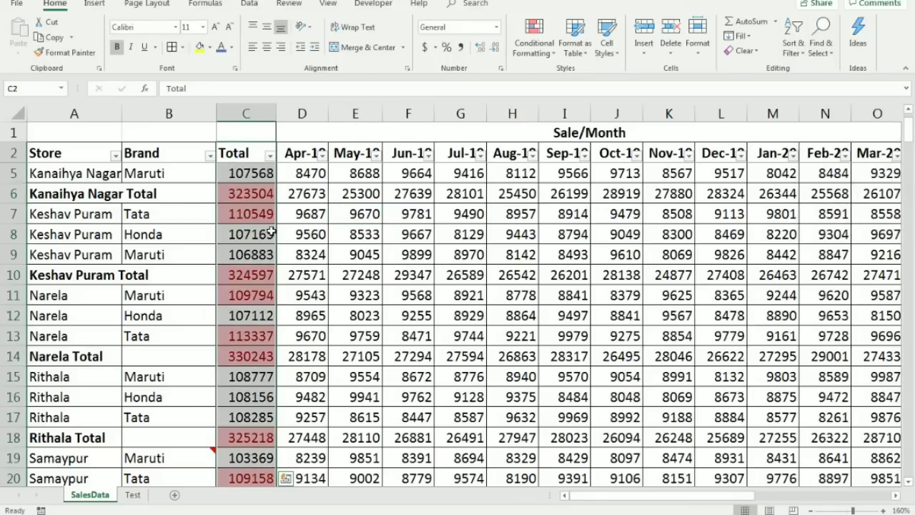
Look over the selection criteria in the Go To Special options and leave them without choosing any.
scroll(589, 207, up, 1)
click(821, 45)
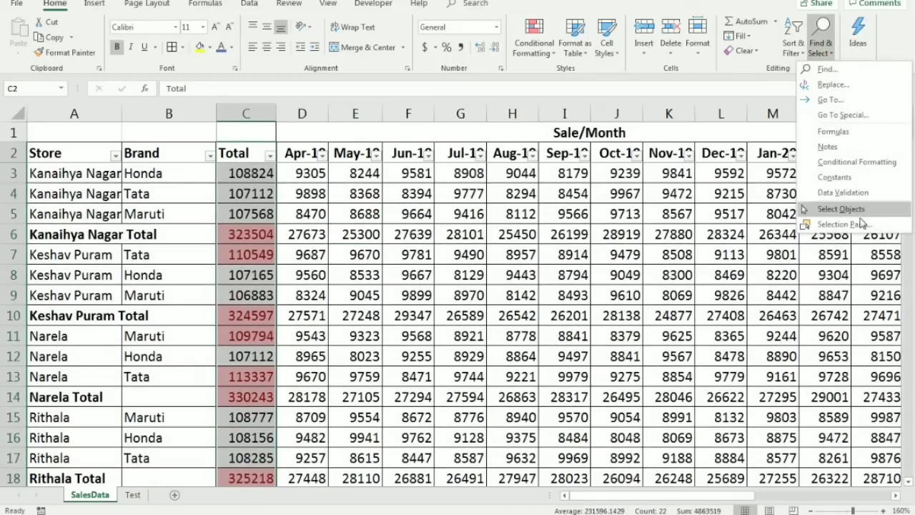
click(842, 116)
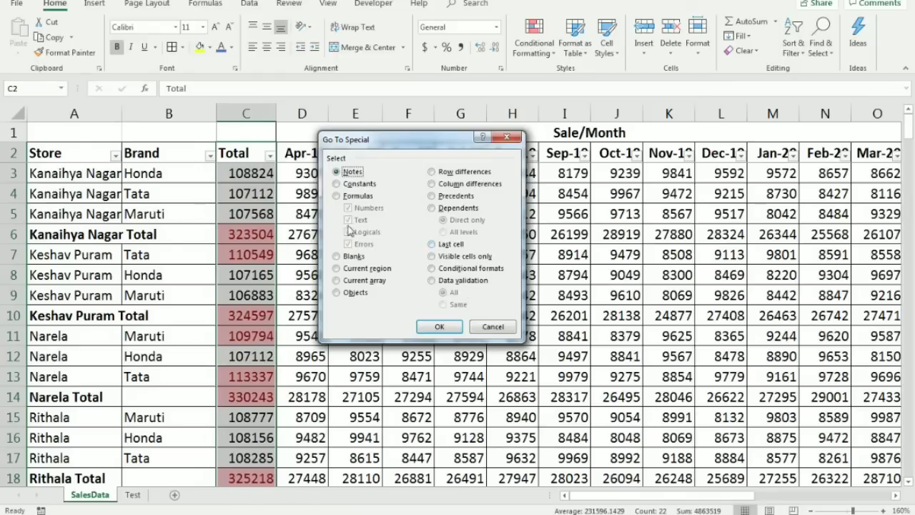
click(499, 326)
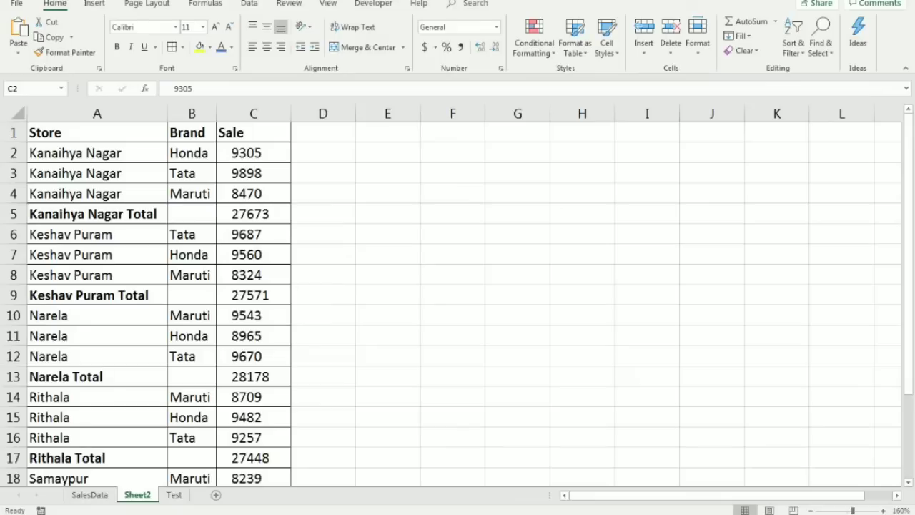
In Sheet2, copy the blank character that follows the number in cell C2 without changing the cell.
double_click(264, 151)
drag(269, 155, 286, 154)
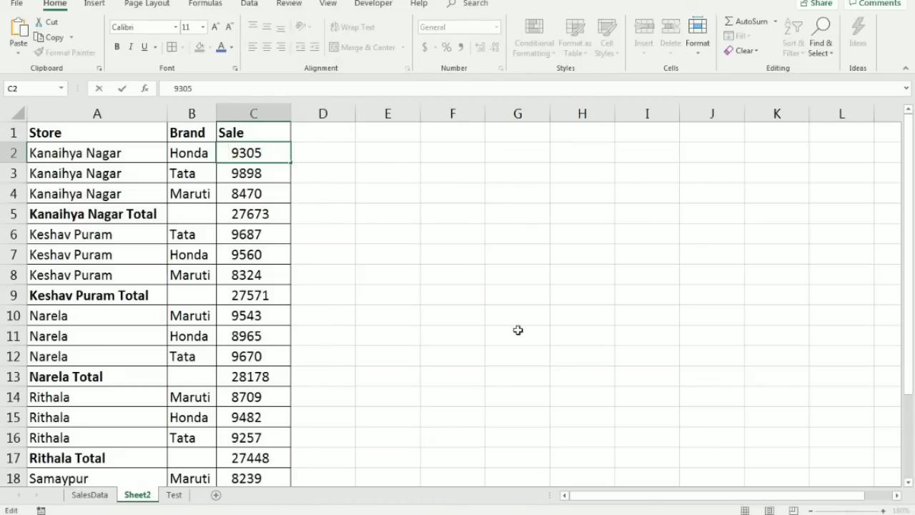
key(Return)
key(Up)
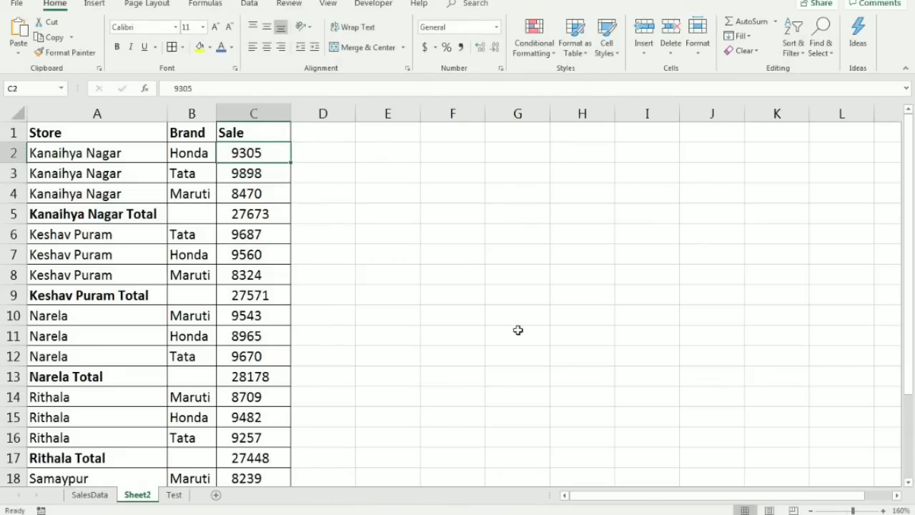
key(F2)
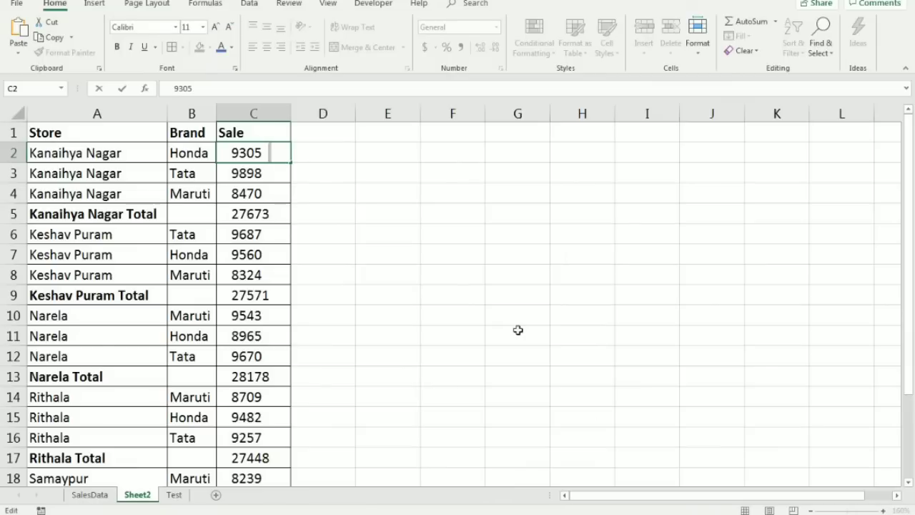
key(Escape)
Replace every occurrence of the copied blank character in the Sale values C2:C22 with nothing.
key(ctrl+shift+Down)
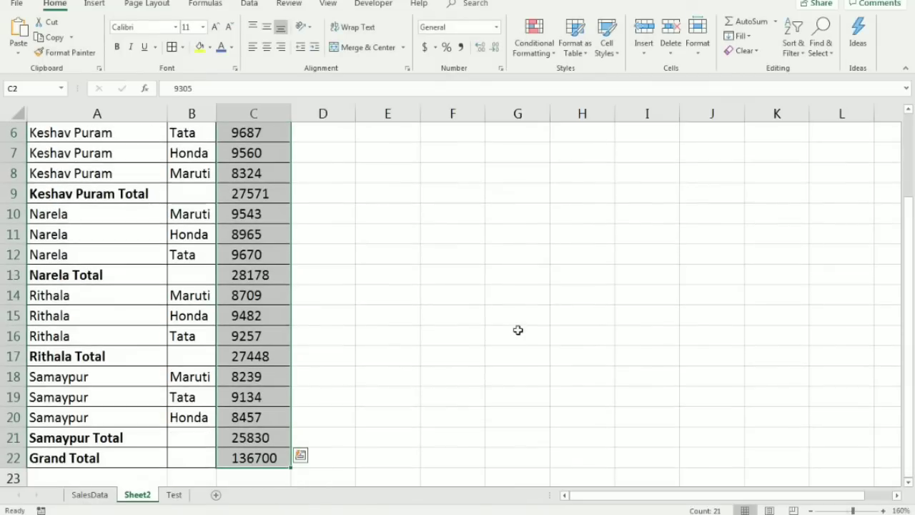
key(ctrl+h)
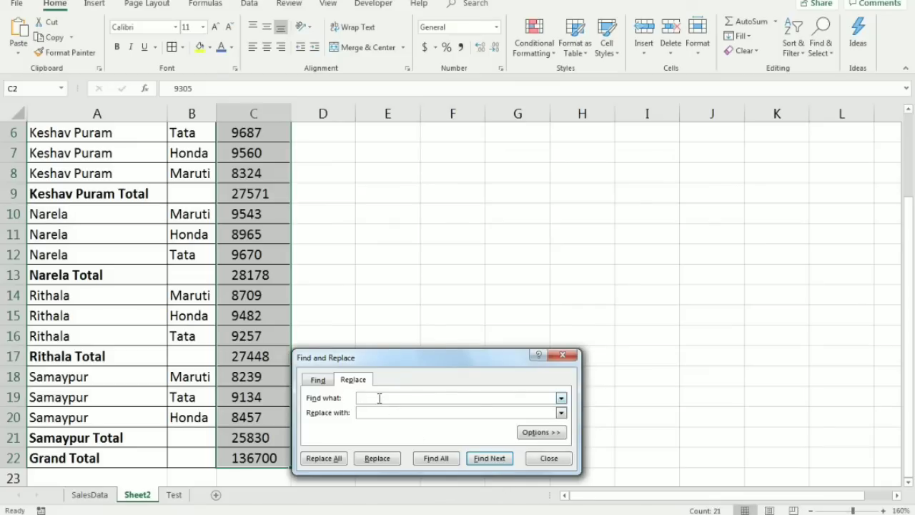
click(326, 461)
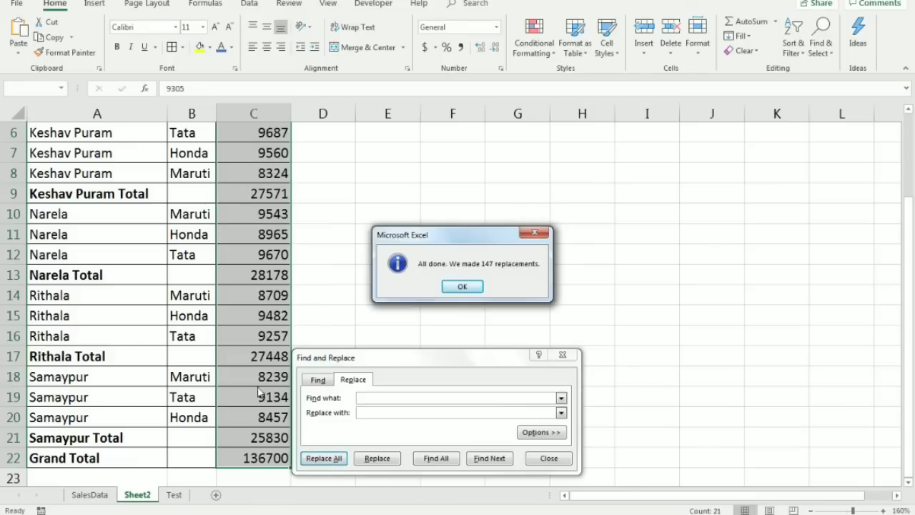
click(461, 286)
click(547, 459)
Examine the cleaned Sale values, selecting C10:C16 to check whether they calculate as numbers.
click(248, 319)
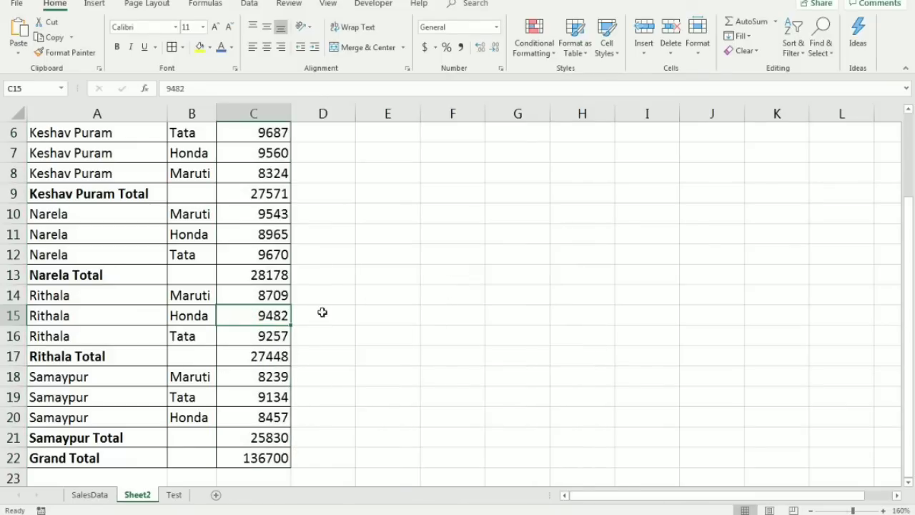
drag(259, 210, 257, 335)
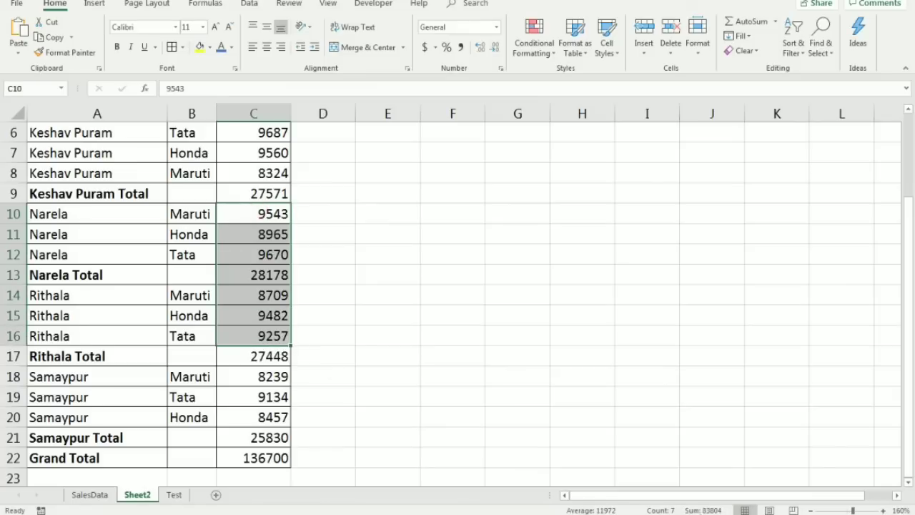
click(271, 279)
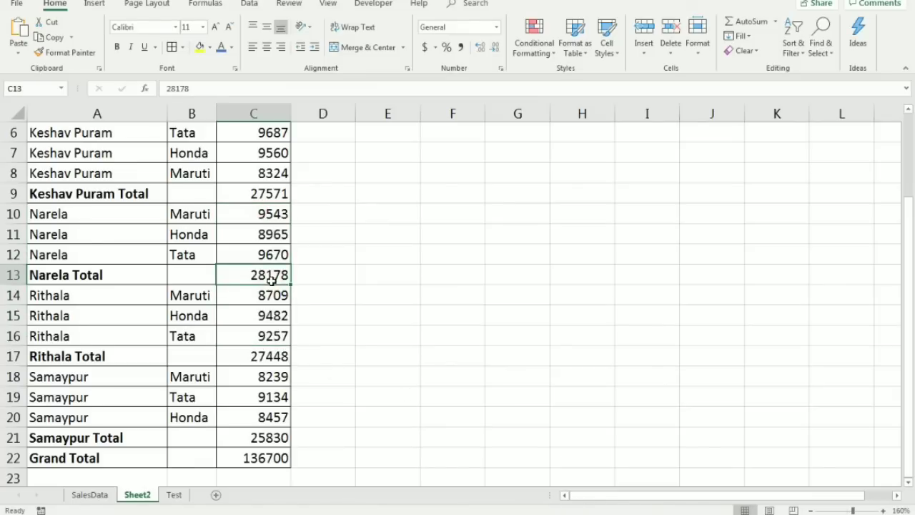
Insert the Not Sign symbol (¬) after the 9 in cell C2's sale value.
key(ctrl+Up)
key(Down)
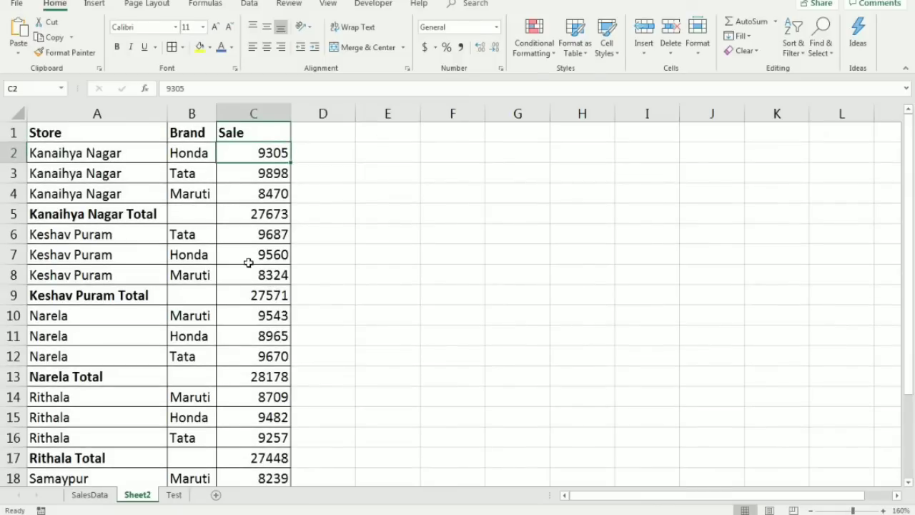
double_click(264, 151)
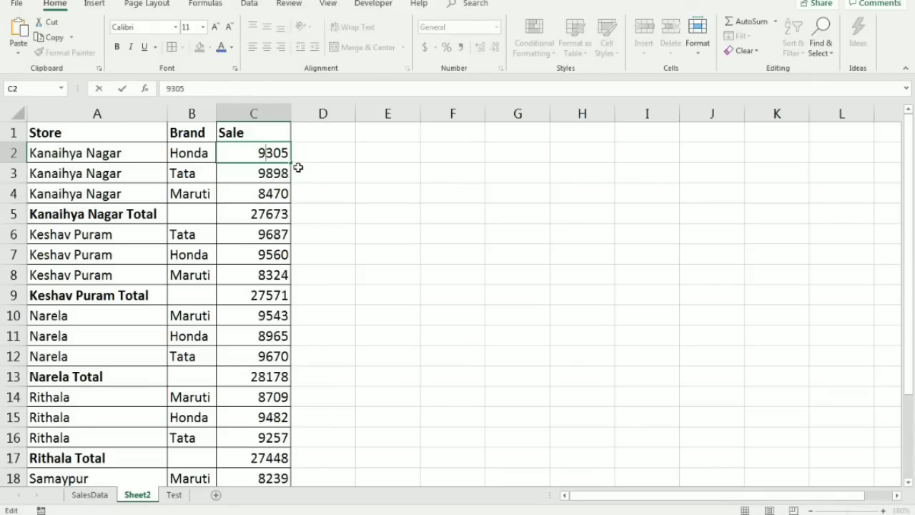
click(94, 4)
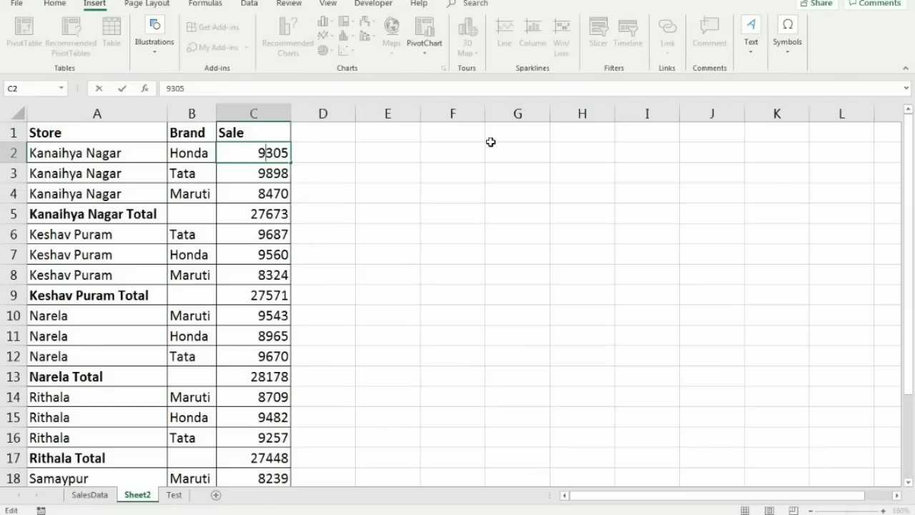
click(790, 56)
click(817, 100)
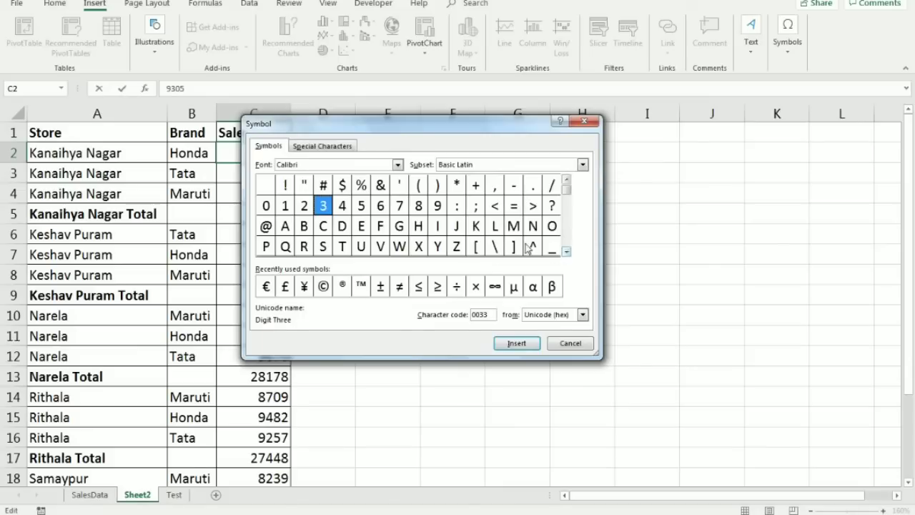
click(567, 253)
click(567, 252)
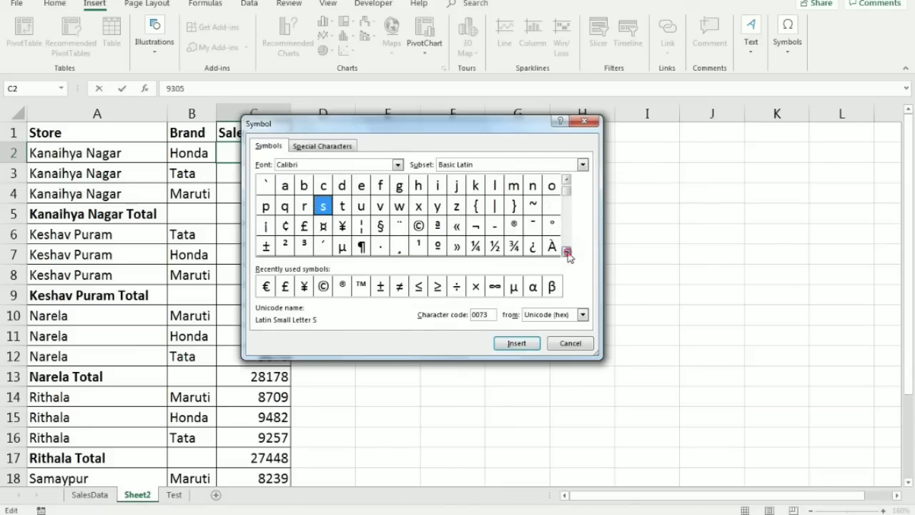
double_click(476, 228)
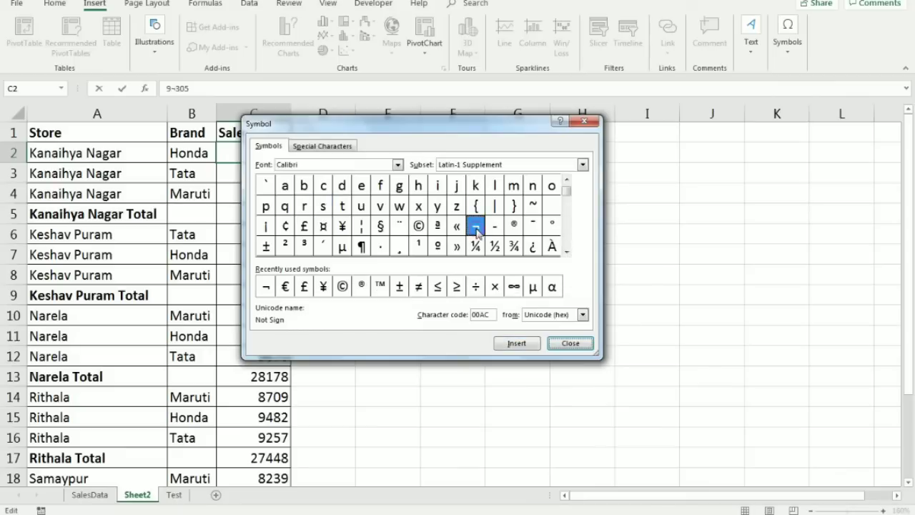
click(570, 343)
click(319, 229)
Copy the ¬ character from inside cell C2, leaving the cell's content as it is.
click(245, 154)
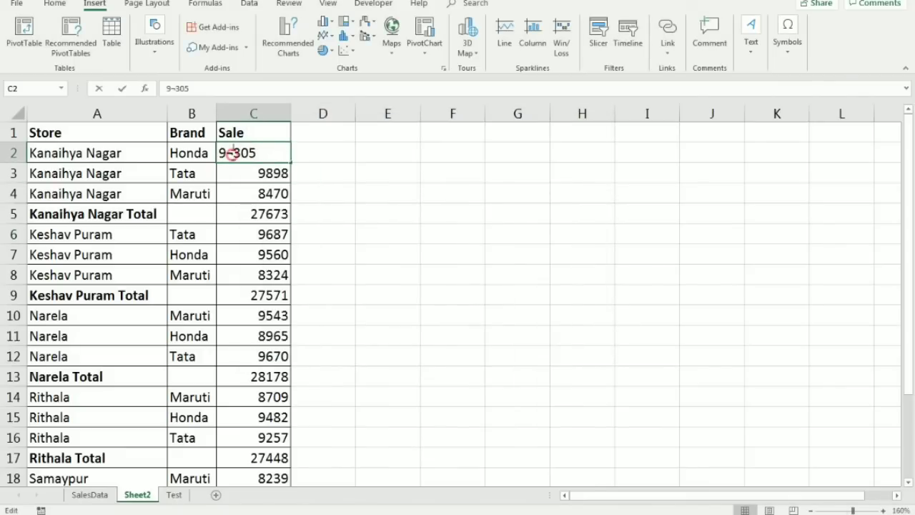
double_click(234, 155)
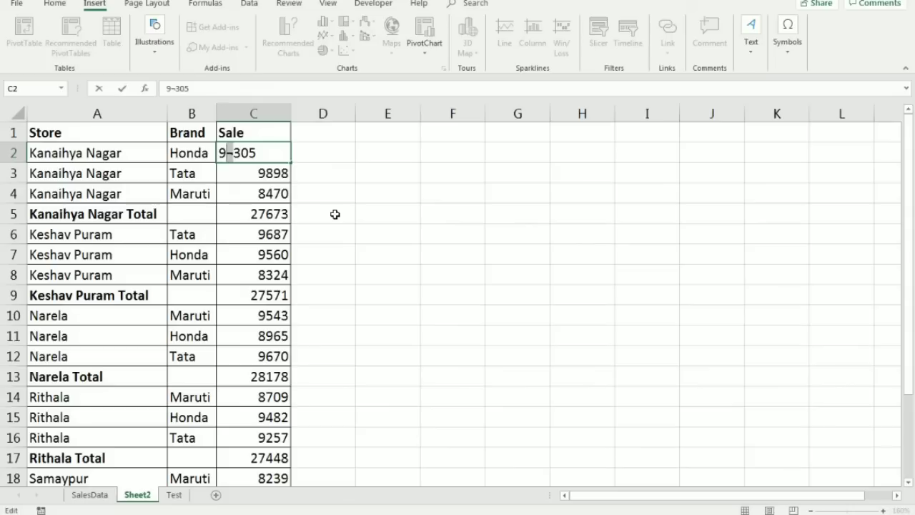
key(Escape)
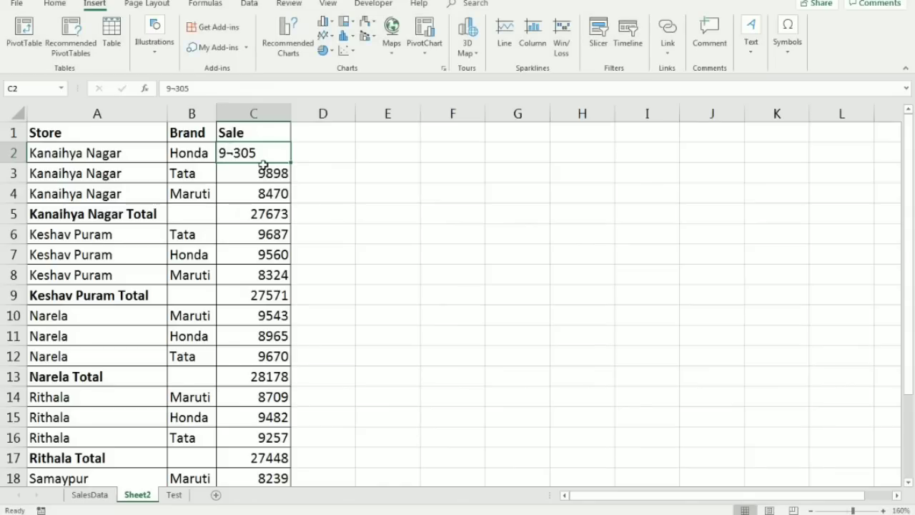
Replace all ¬ characters in the Sale values C2:C22 with nothing.
key(ctrl+shift+Down)
key(ctrl+h)
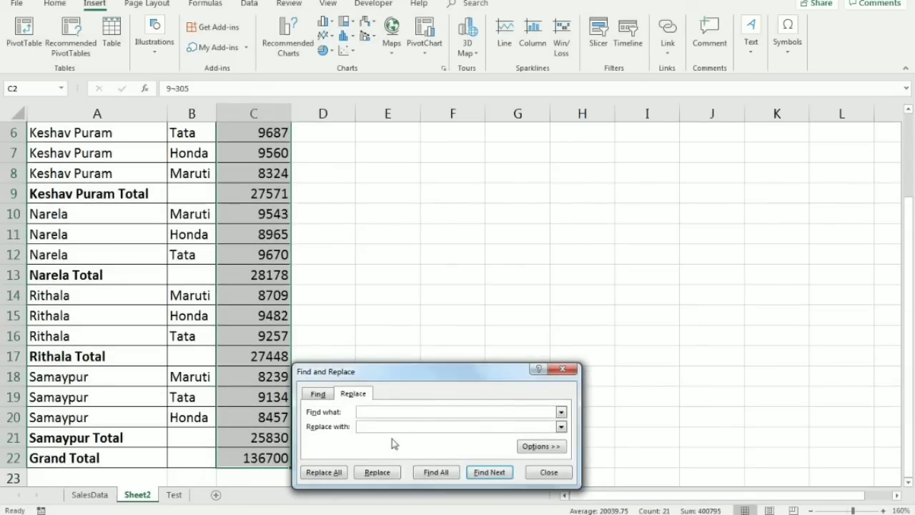
click(414, 410)
key(ctrl+j)
click(330, 475)
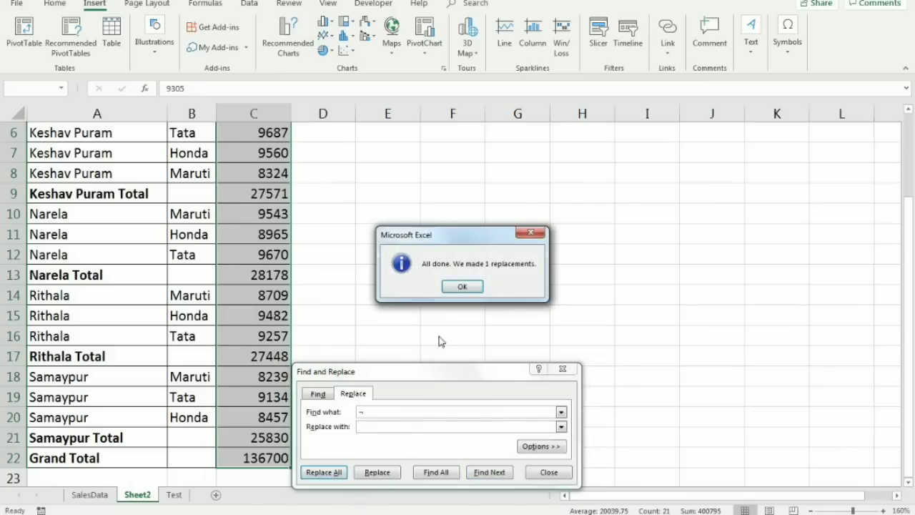
click(465, 287)
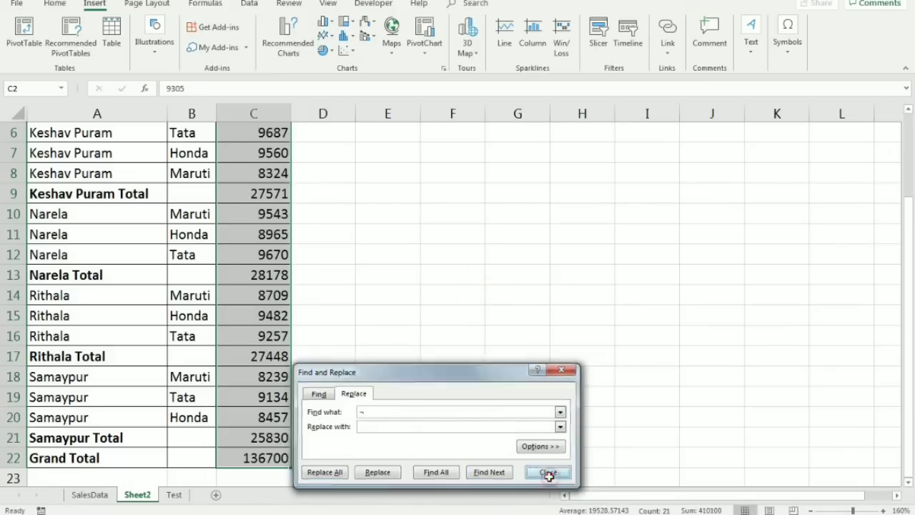
click(548, 472)
scroll(354, 374, up, 2)
Insert a line break before "Nagar" in the store name in cell A2.
click(254, 154)
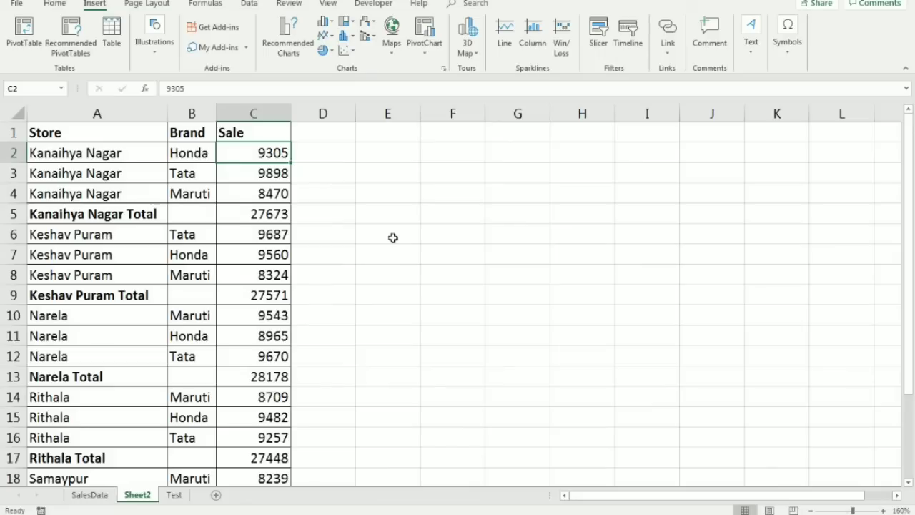
key(Left)
key(Left)
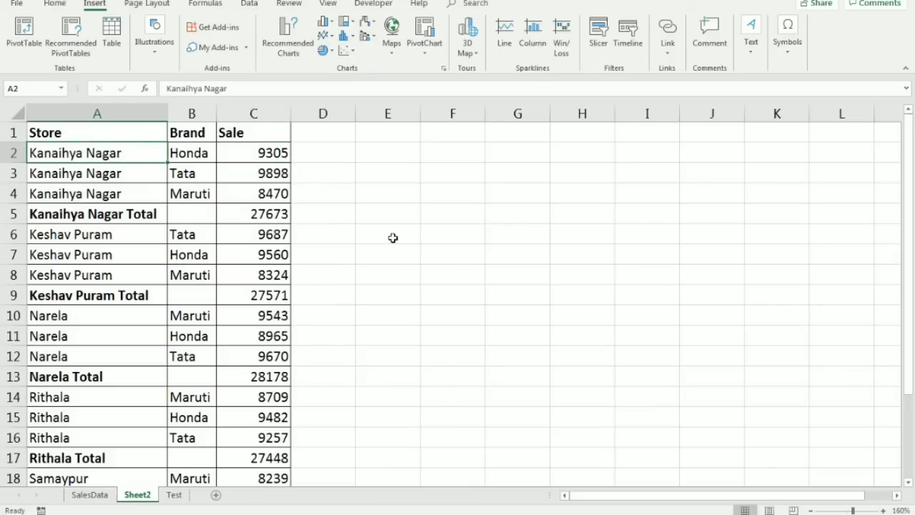
key(F2)
key(Left)
key(Left)
key(Left)
key(Left)
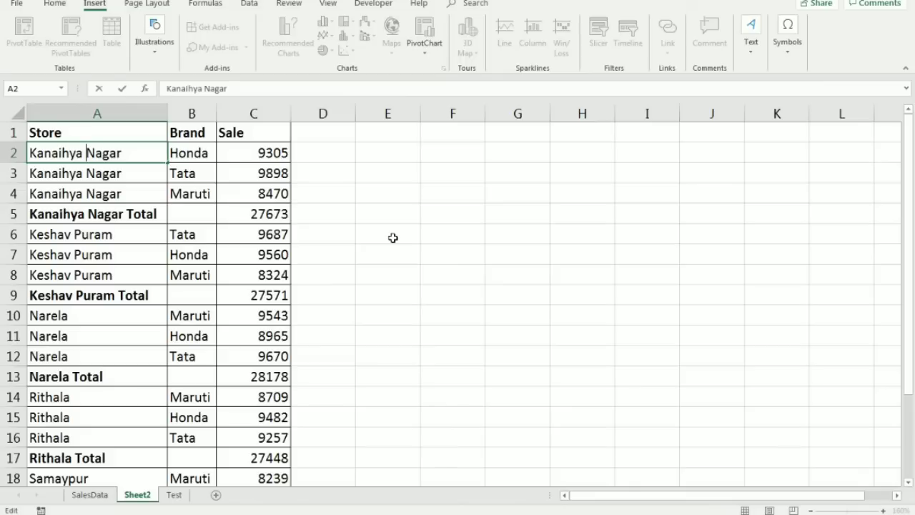
key(alt+Return)
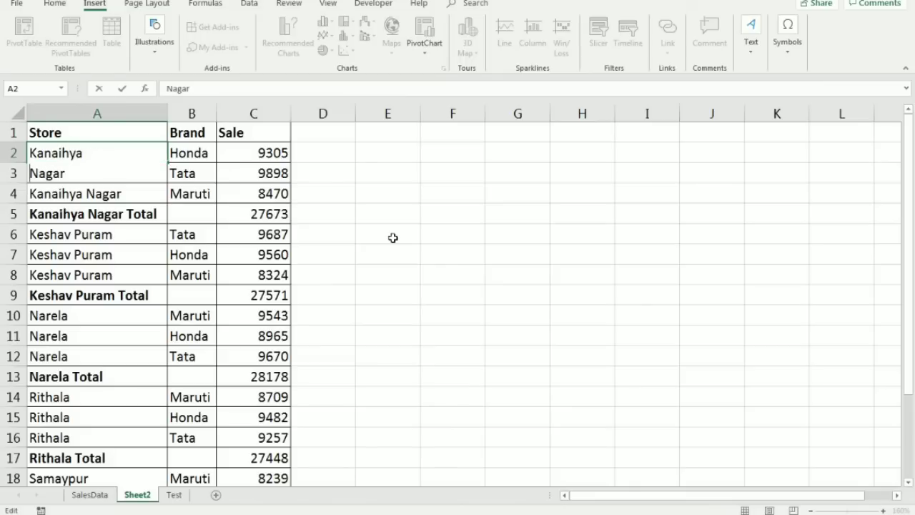
key(Return)
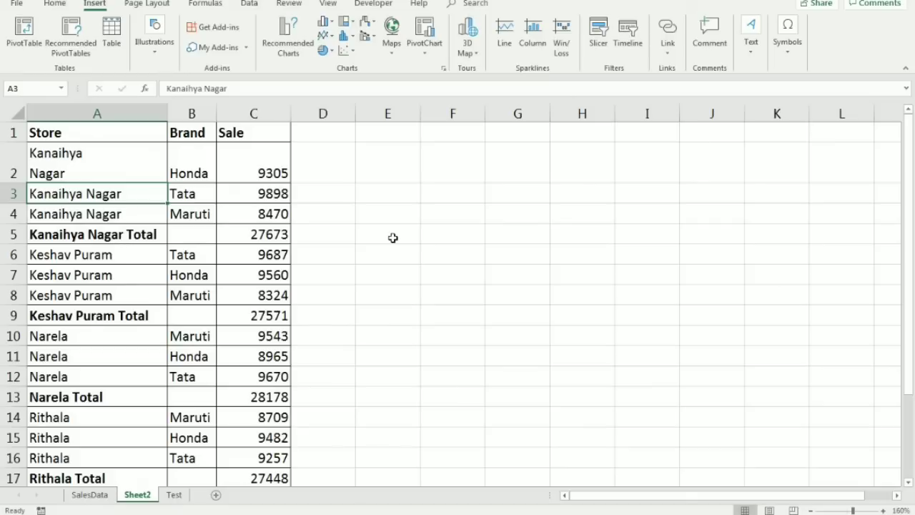
Split the store name in cell A3 with a line break before "Nagar".
key(F2)
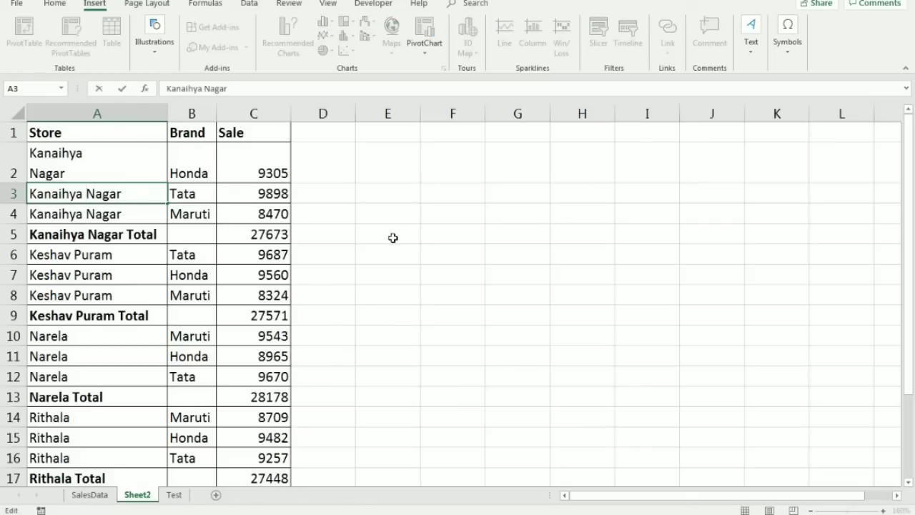
key(alt+Return)
key(Return)
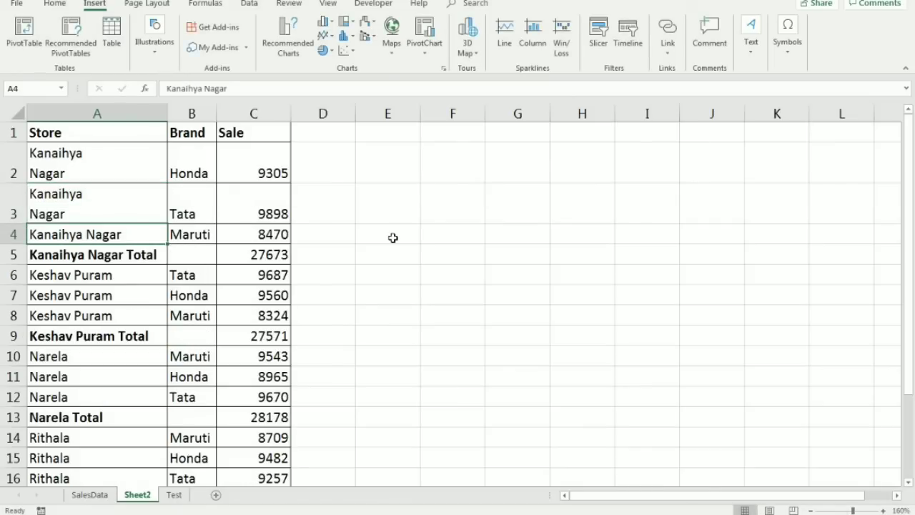
key(Up)
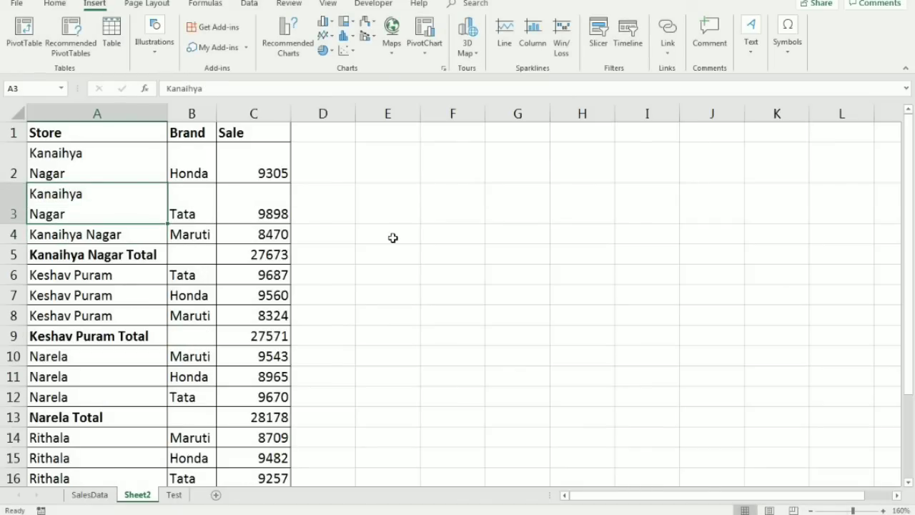
Replace all line breaks in the sheet with nothing to rejoin the split store names.
click(302, 209)
key(ctrl+h)
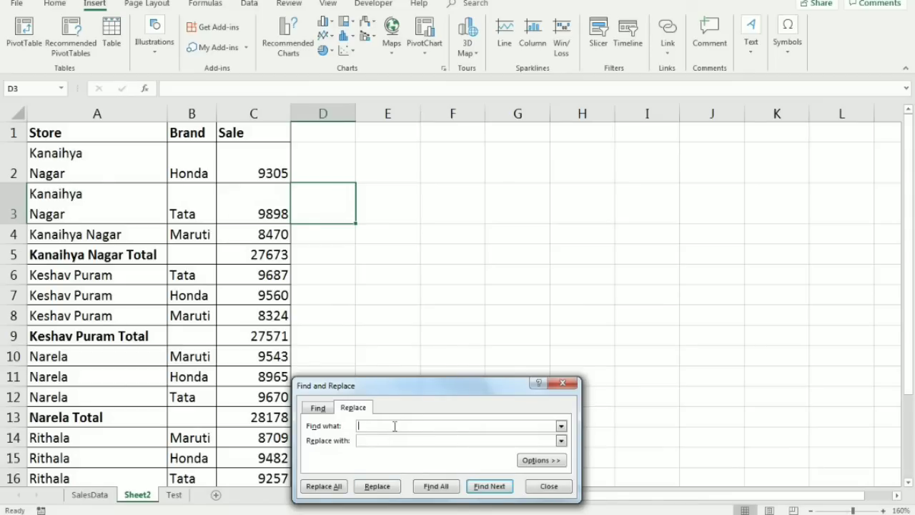
key(ctrl+j)
click(326, 487)
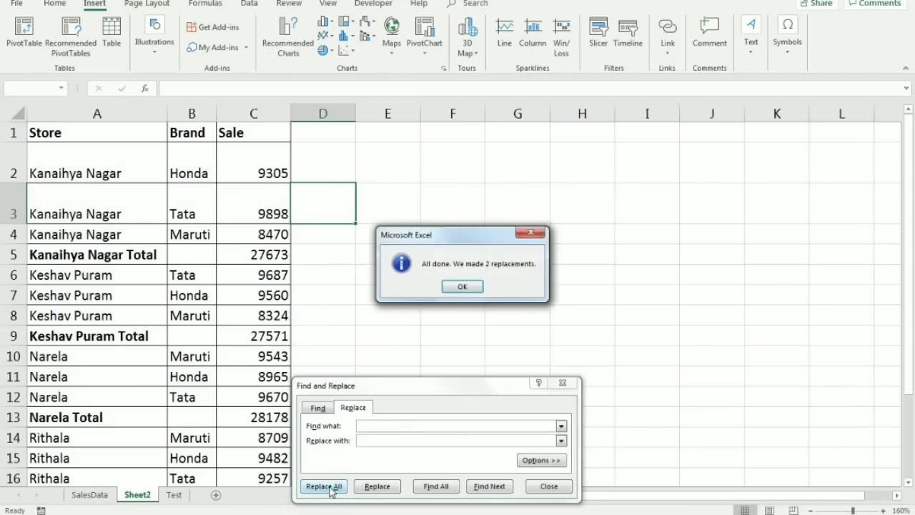